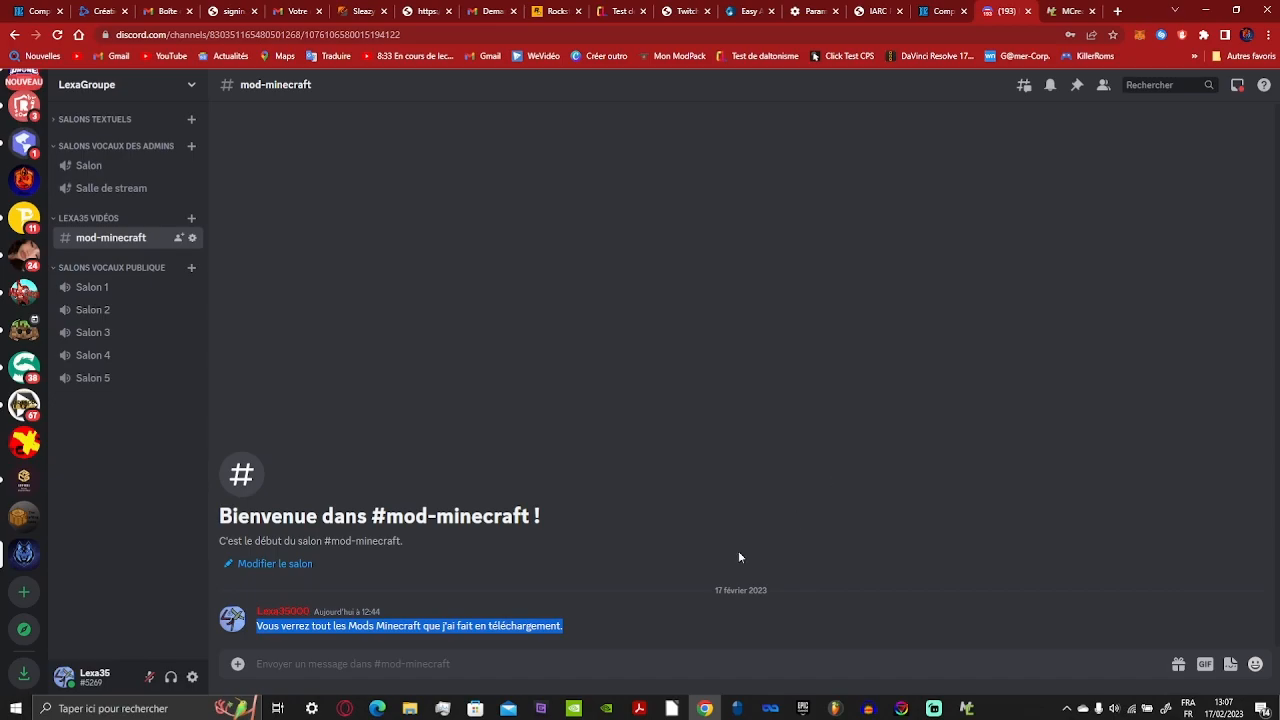
- Clear the text selection in the Discord channel and switch to the MCreator workspace
click(571, 631)
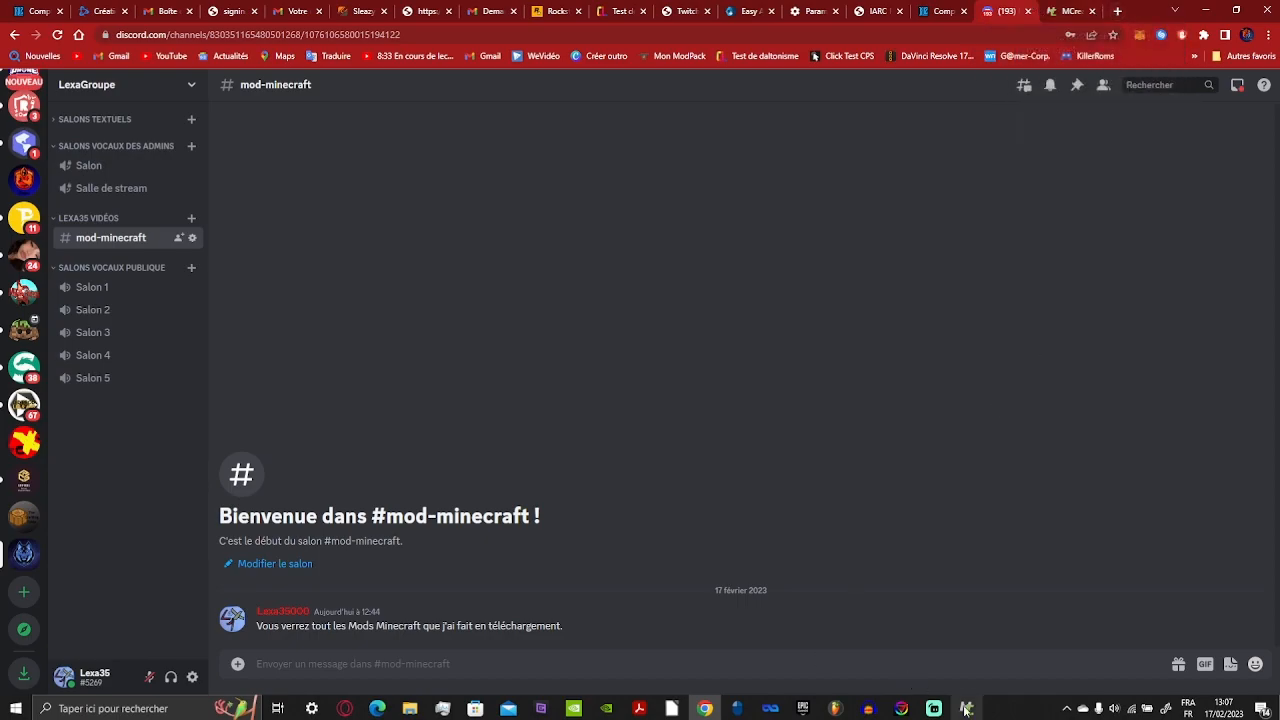
mouse_move(966, 705)
click(948, 654)
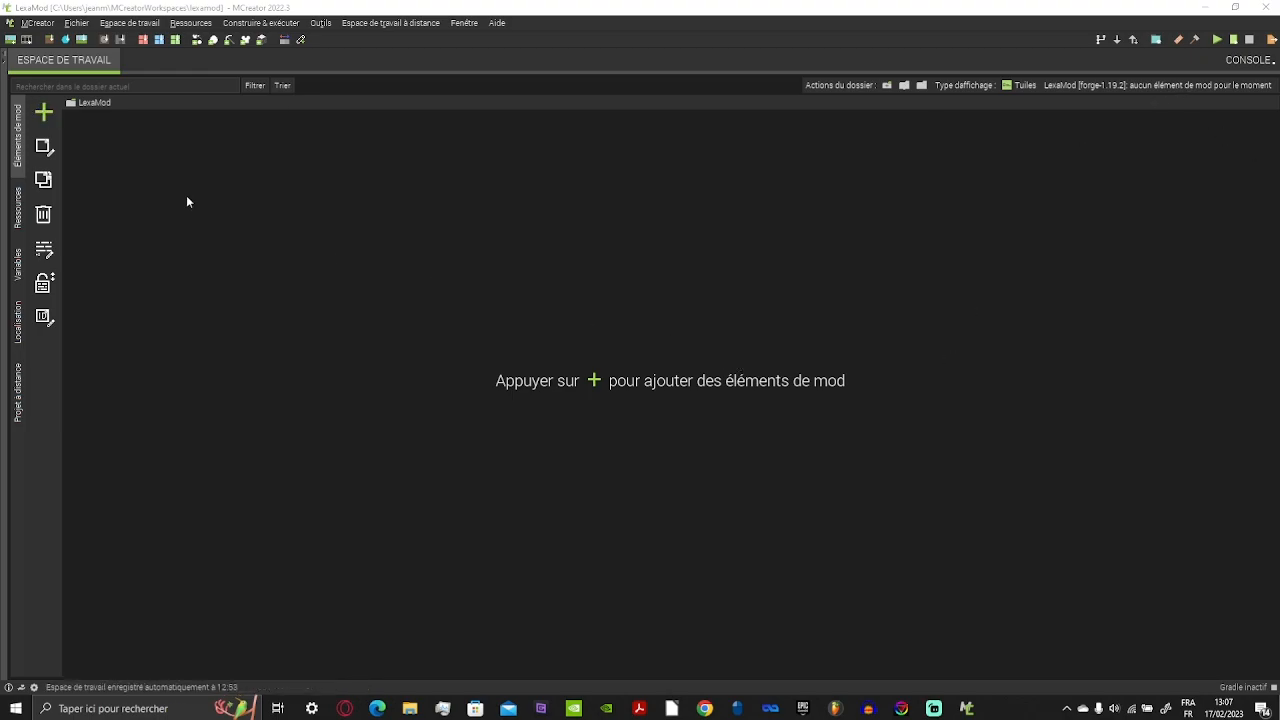
- Create a new item element named Lexa Ingot in the LexaMod workspace
click(44, 119)
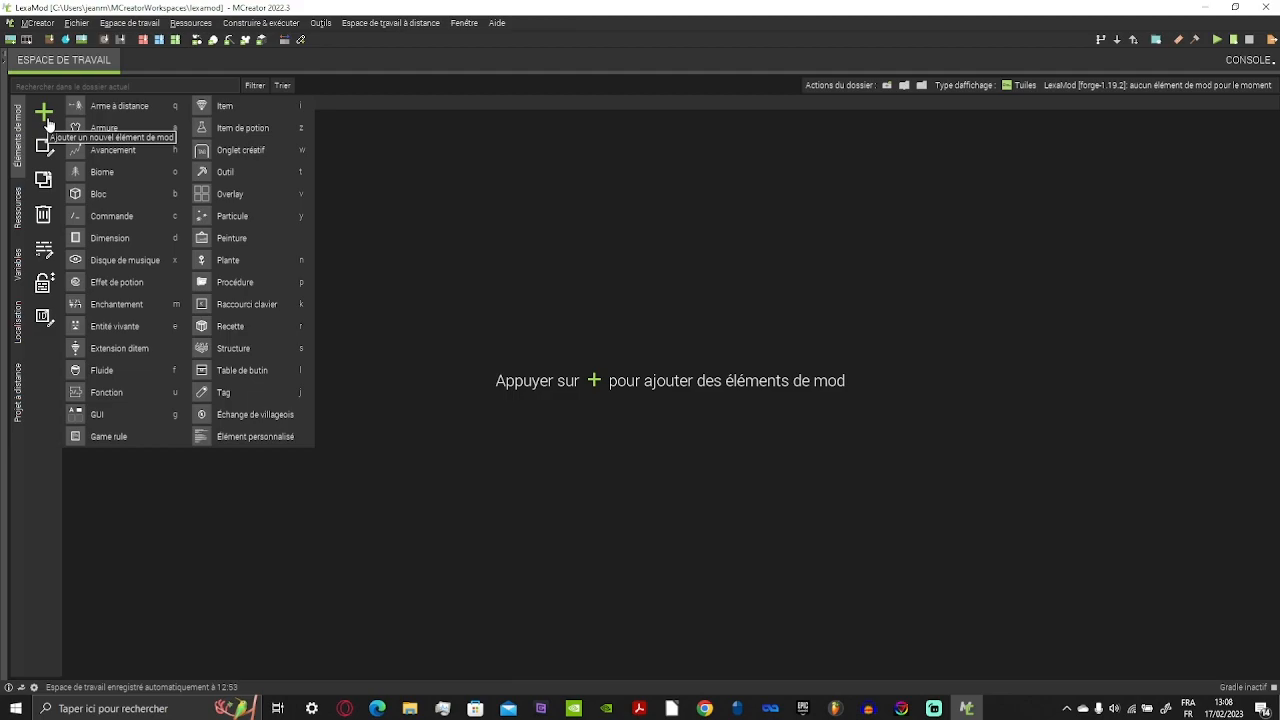
key(i)
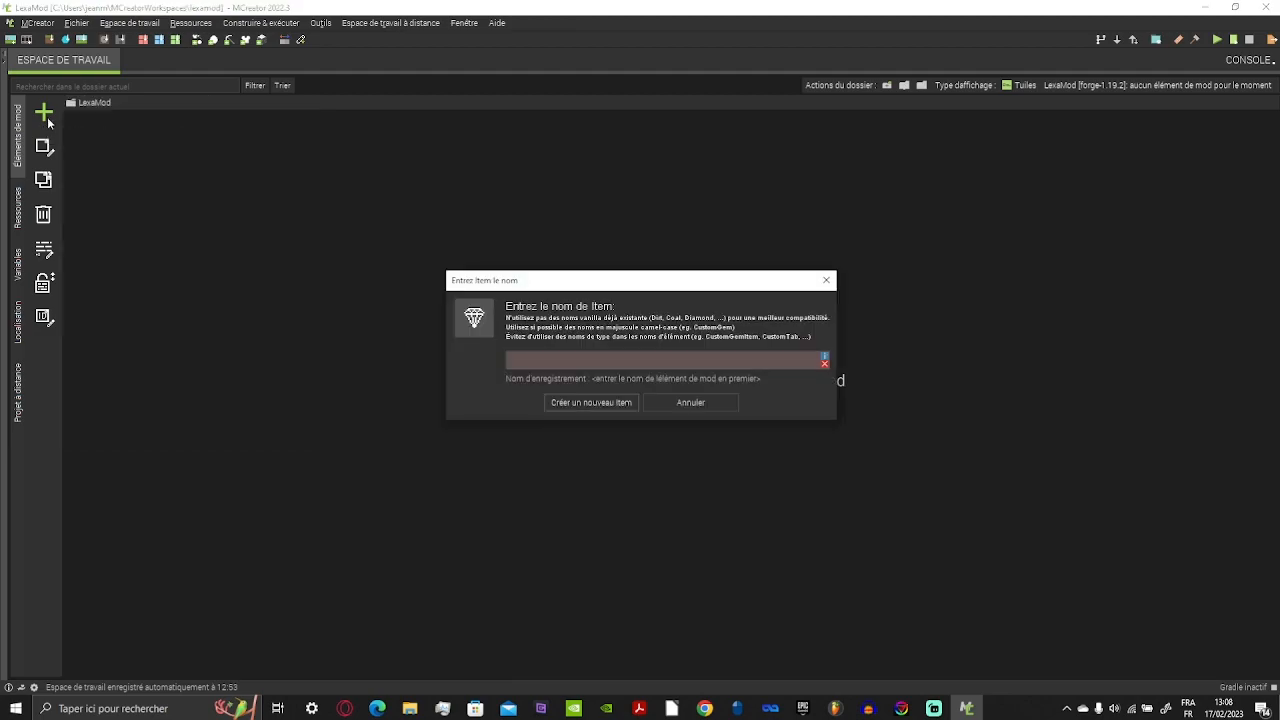
text(LexaI)
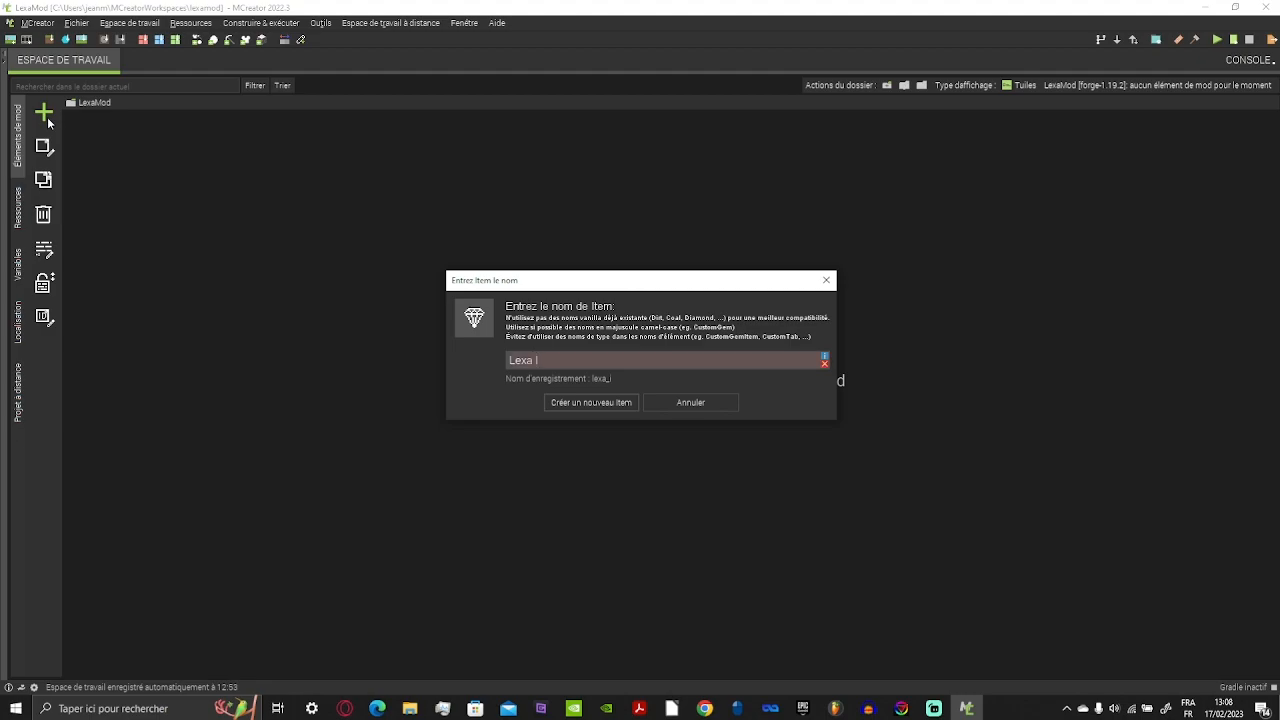
text(ngot)
key(Return)
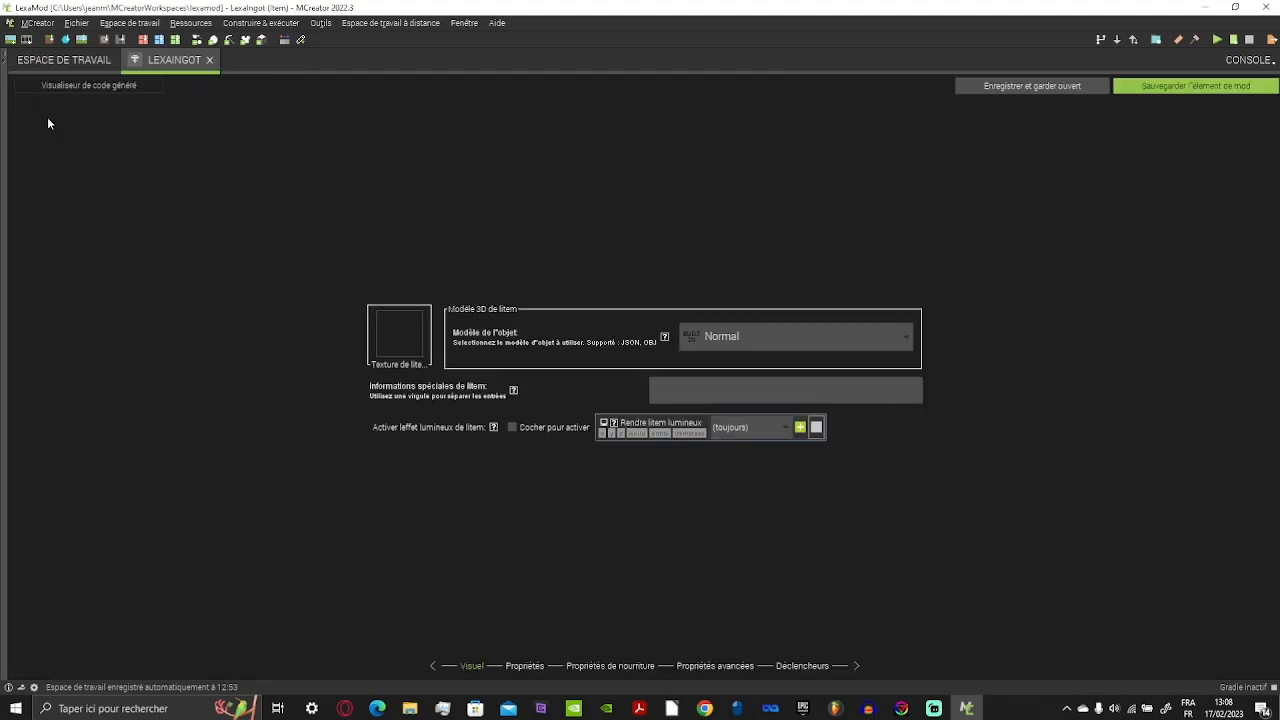
- Start a texture for the item and stamp the first ingot template onto the 16x16 canvas
click(388, 333)
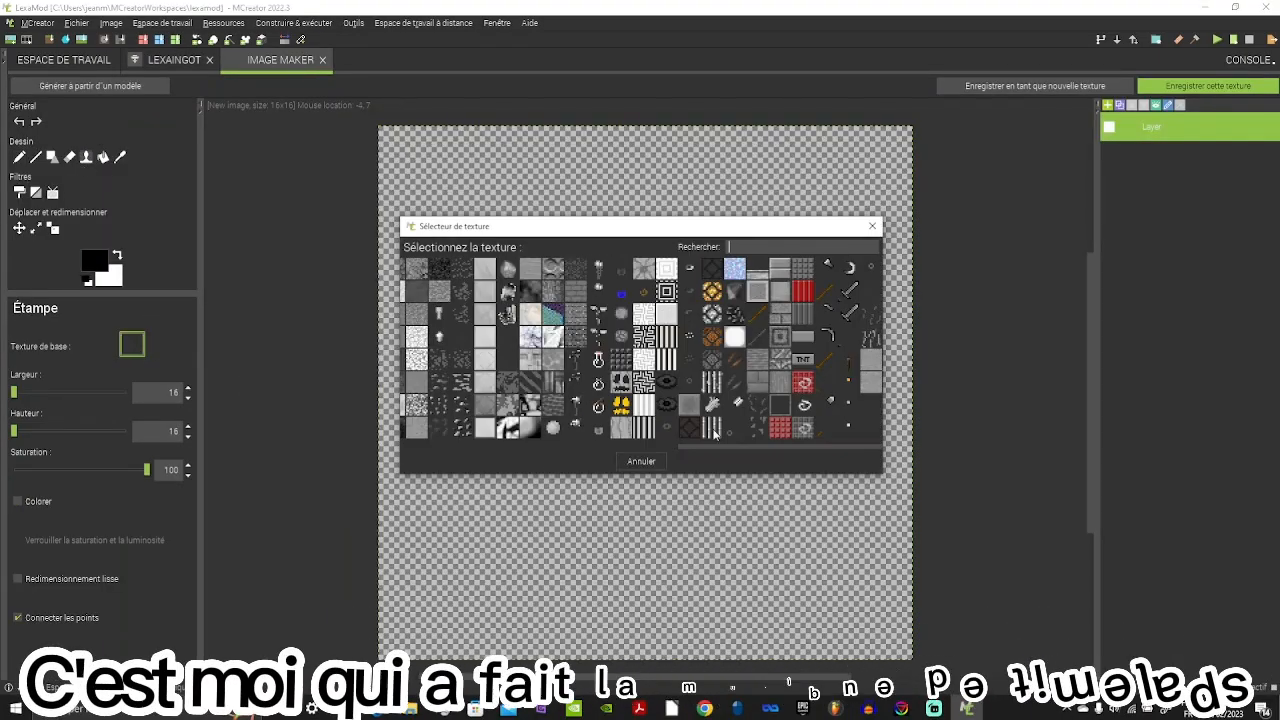
text(ingot)
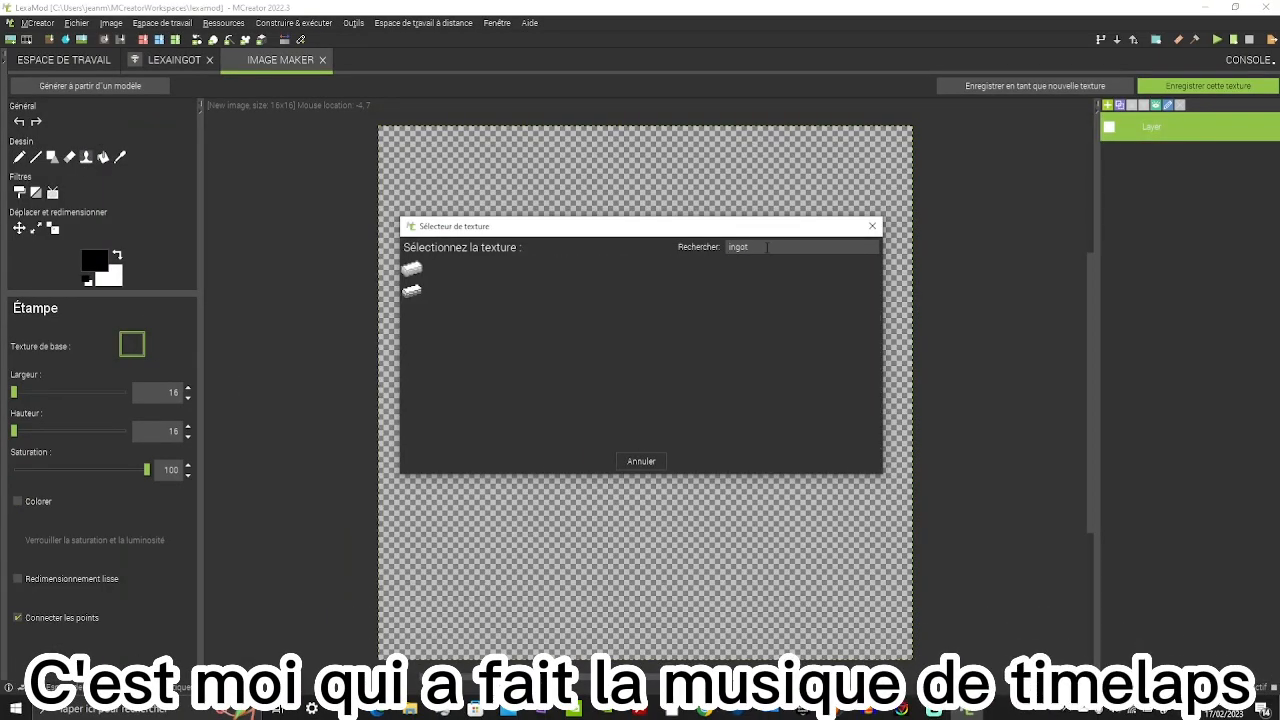
click(411, 269)
click(660, 380)
- Paint the ingot's outline pixels in a dark olive yellow with the pencil
click(94, 261)
click(662, 343)
click(579, 464)
click(19, 157)
mouse_move(495, 576)
mouse_down()
mouse_move(908, 378)
mouse_move(471, 320)
mouse_move(461, 543)
mouse_up()
- Paint the ingot's top face bright yellow
click(94, 261)
click(664, 321)
click(579, 464)
mouse_move(495, 343)
mouse_down()
mouse_move(748, 314)
mouse_move(791, 346)
mouse_up()
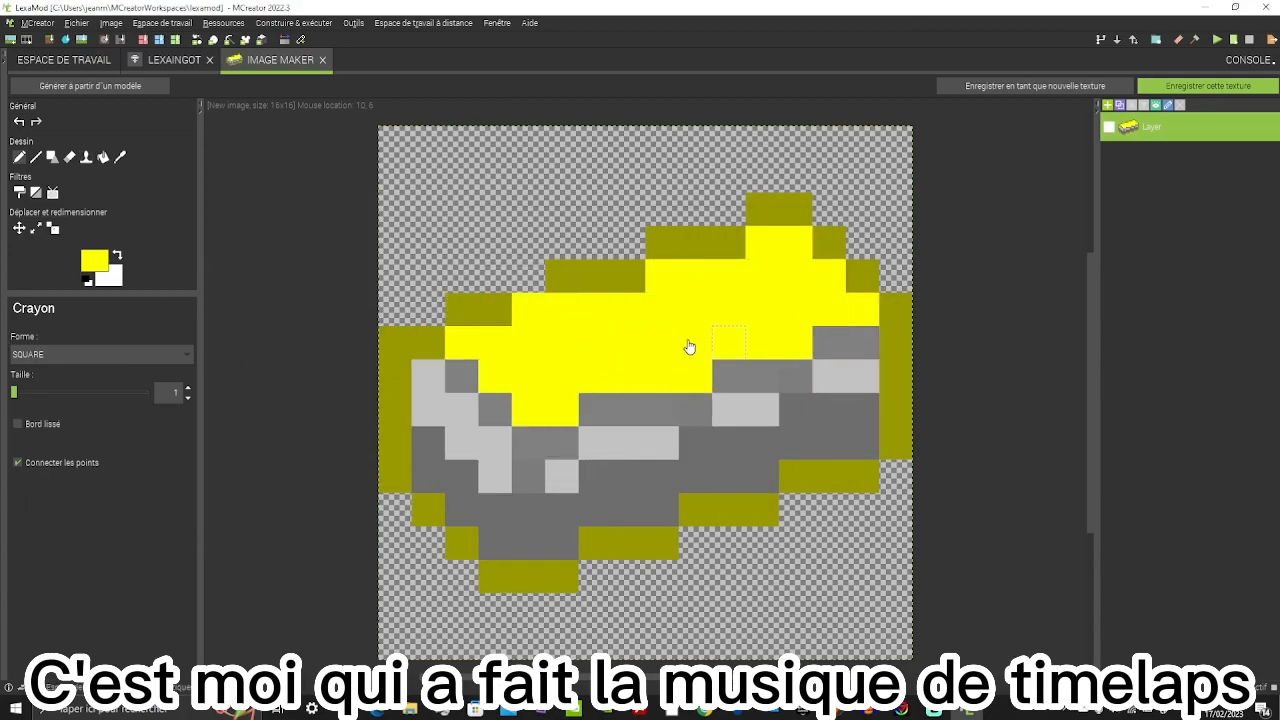
- Paint the edge pixels just below the ingot's top face in a slightly darker yellow
click(94, 261)
click(662, 328)
click(579, 464)
drag(537, 448, 862, 343)
click(94, 261)
click(662, 343)
click(579, 464)
click(94, 261)
click(662, 328)
click(579, 464)
mouse_move(583, 516)
mouse_down()
mouse_move(726, 448)
mouse_move(428, 476)
mouse_up()
click(94, 261)
click(662, 328)
click(579, 464)
key(ctrl+z)
key(ctrl+z)
key(ctrl+z)
click(94, 261)
click(579, 464)
click(555, 525)
key(ctrl+z)
- Paint the light highlight pixels on the ingot's sides in amber
click(94, 261)
click(661, 320)
click(579, 464)
click(94, 261)
click(654, 320)
click(579, 464)
drag(834, 380, 862, 376)
- Paint the remaining grey pixels along the ingot's lower sides in dark orange
click(94, 261)
click(647, 334)
click(579, 464)
click(94, 261)
click(654, 328)
click(579, 464)
mouse_move(595, 510)
mouse_down()
mouse_move(760, 477)
mouse_move(862, 410)
mouse_up()
drag(562, 510, 428, 443)
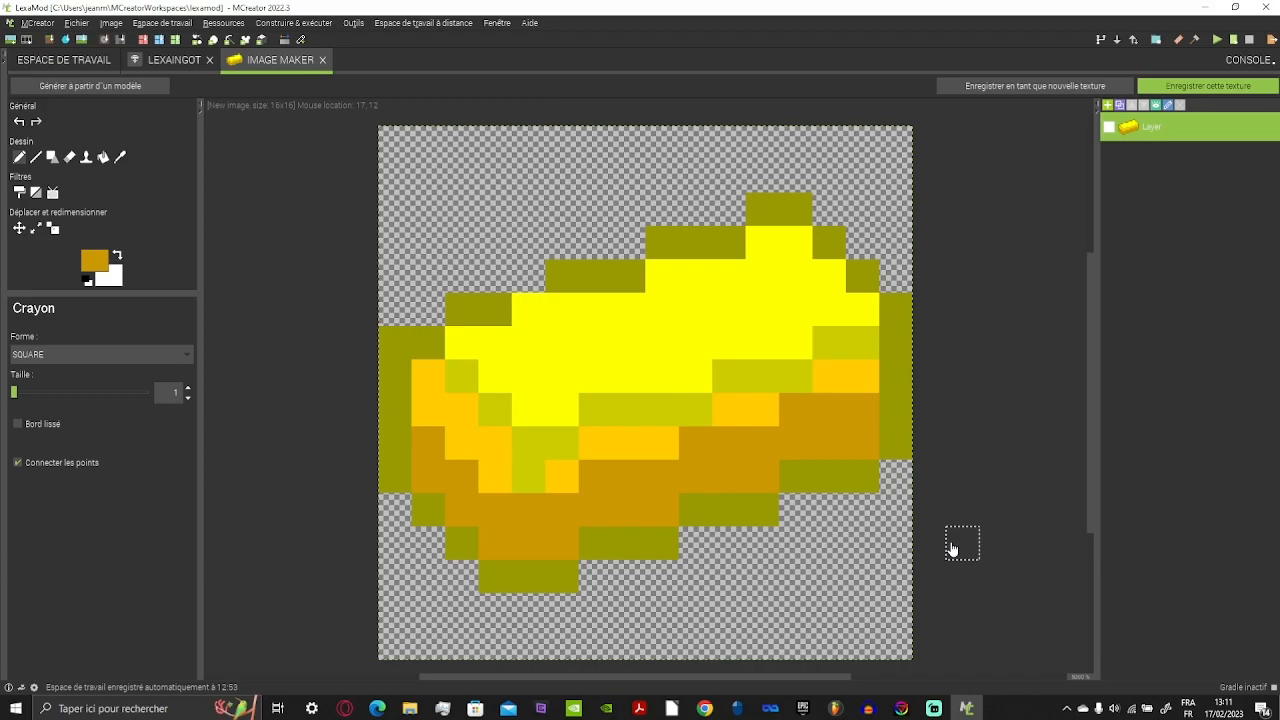
- Save the texture as an Item texture named lexaingot
click(1207, 86)
click(730, 347)
click(687, 373)
click(682, 323)
text(le)
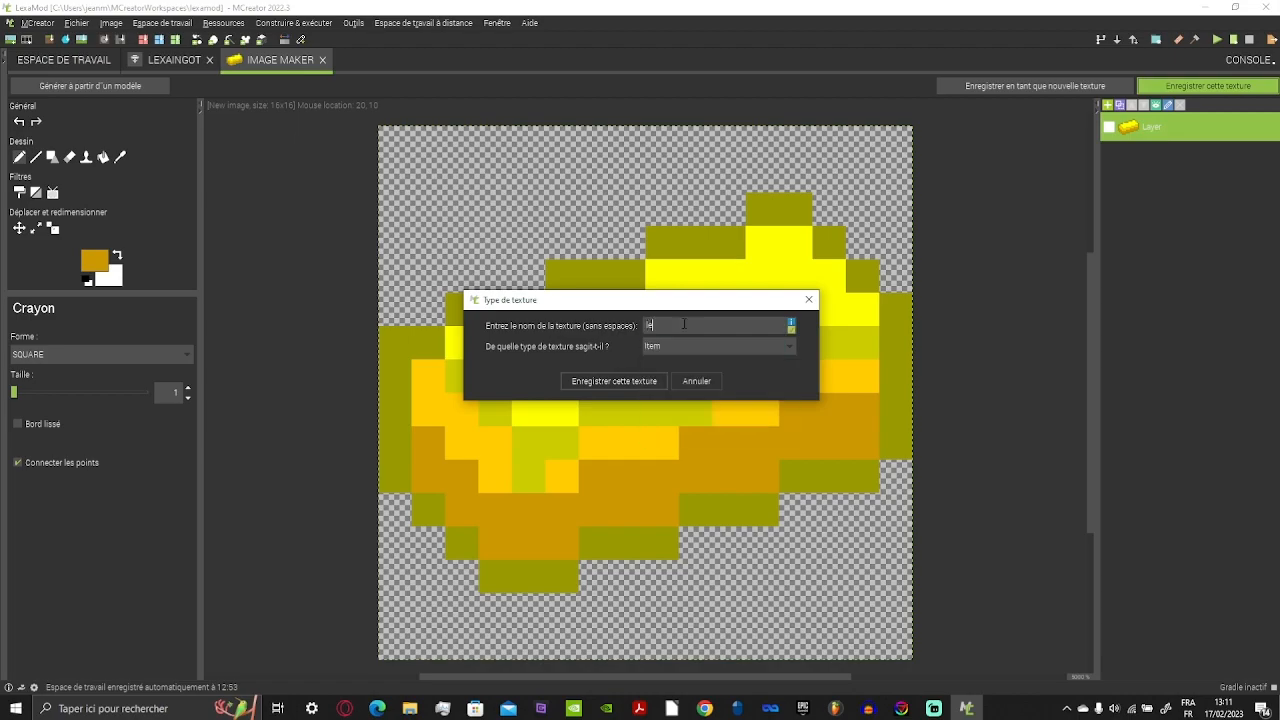
text(xaingot)
key(Return)
- Keep the item at COMMON rarity in the MISC creative tab, then save the element and close its texture
click(512, 670)
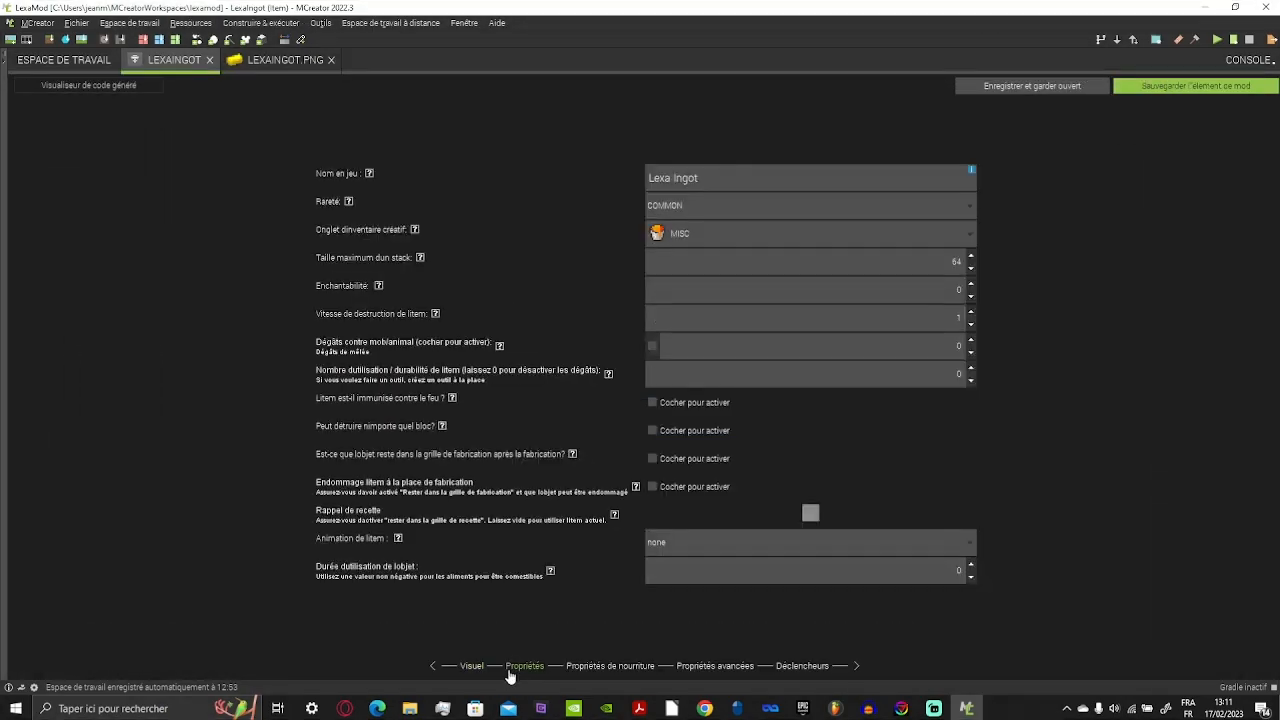
click(716, 204)
click(718, 222)
click(723, 238)
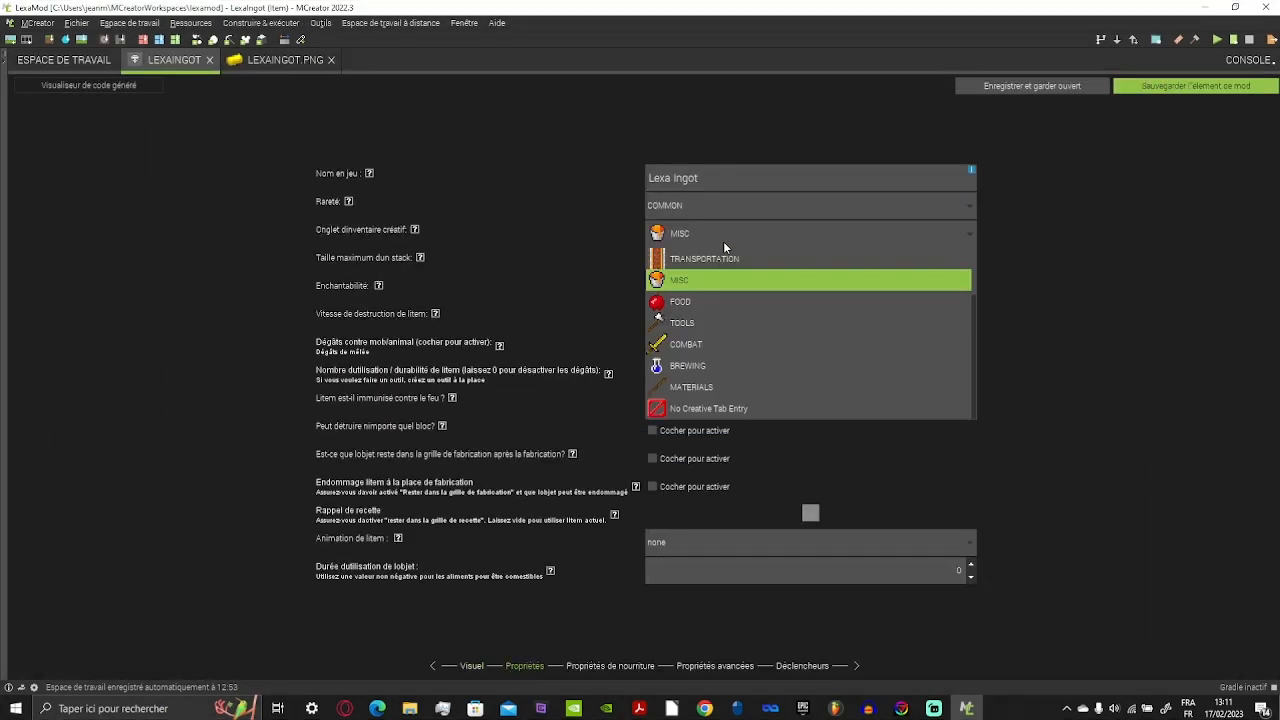
click(723, 241)
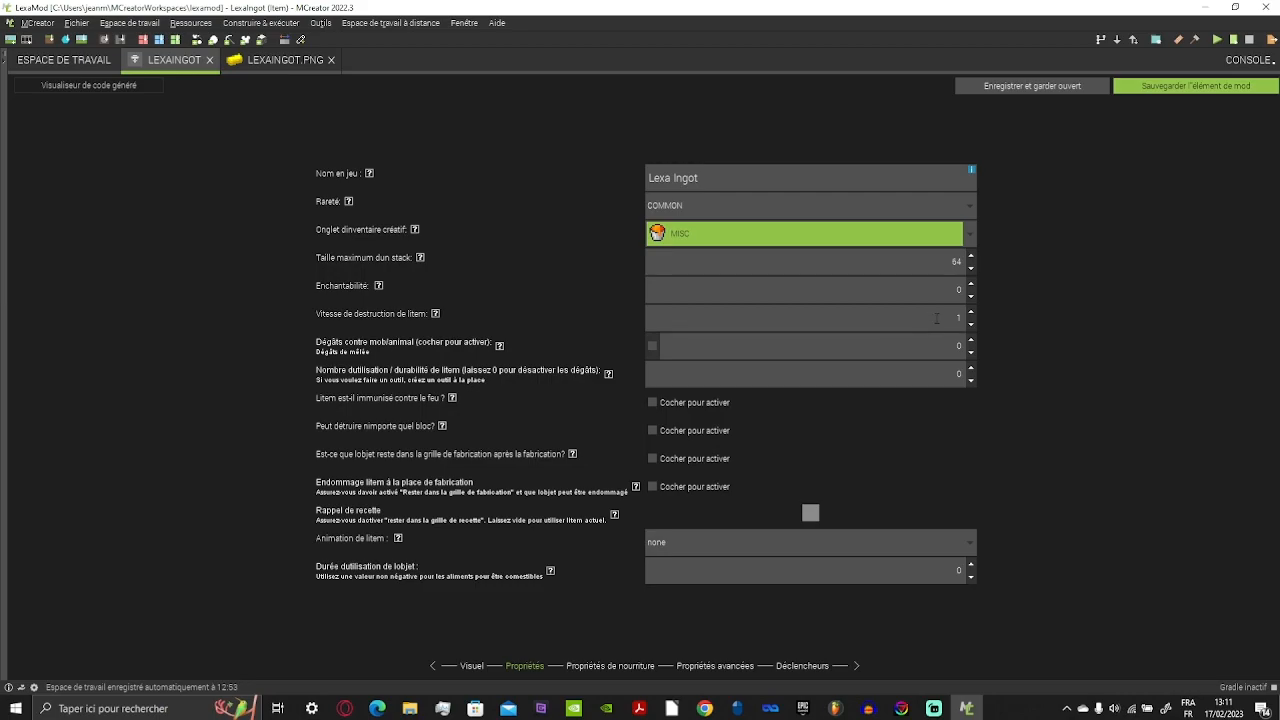
click(933, 318)
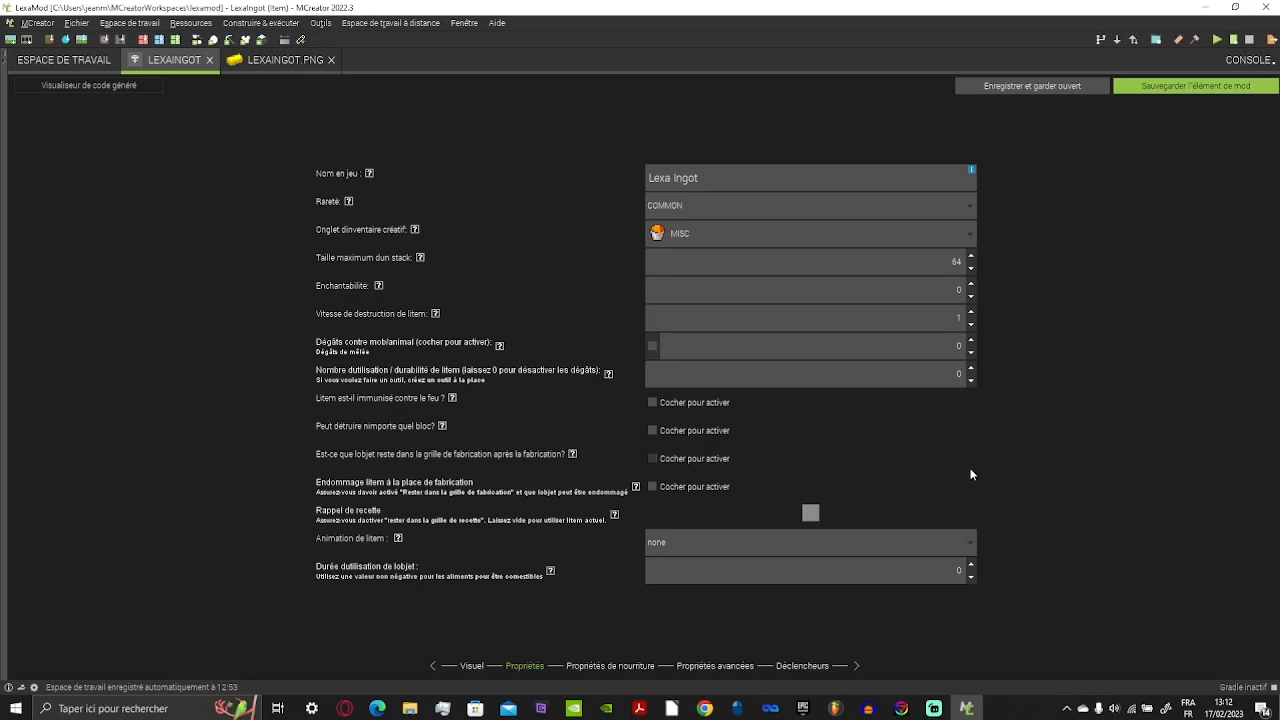
click(1195, 86)
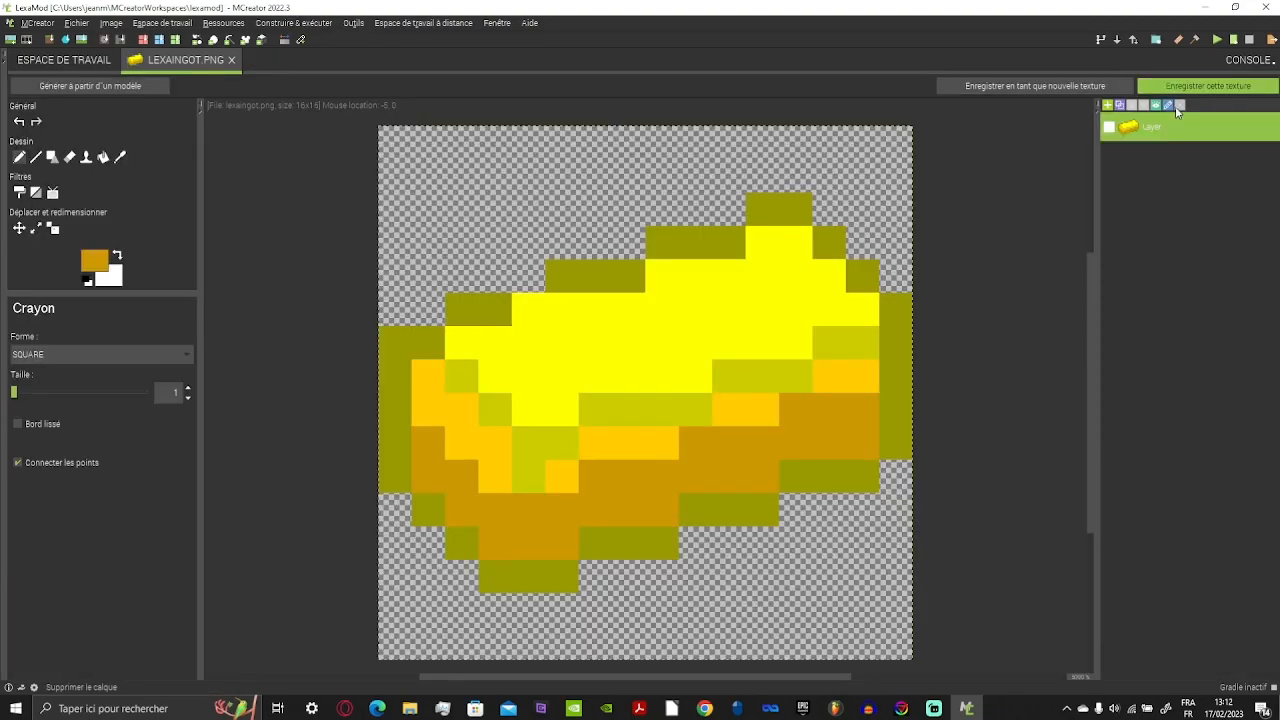
click(230, 60)
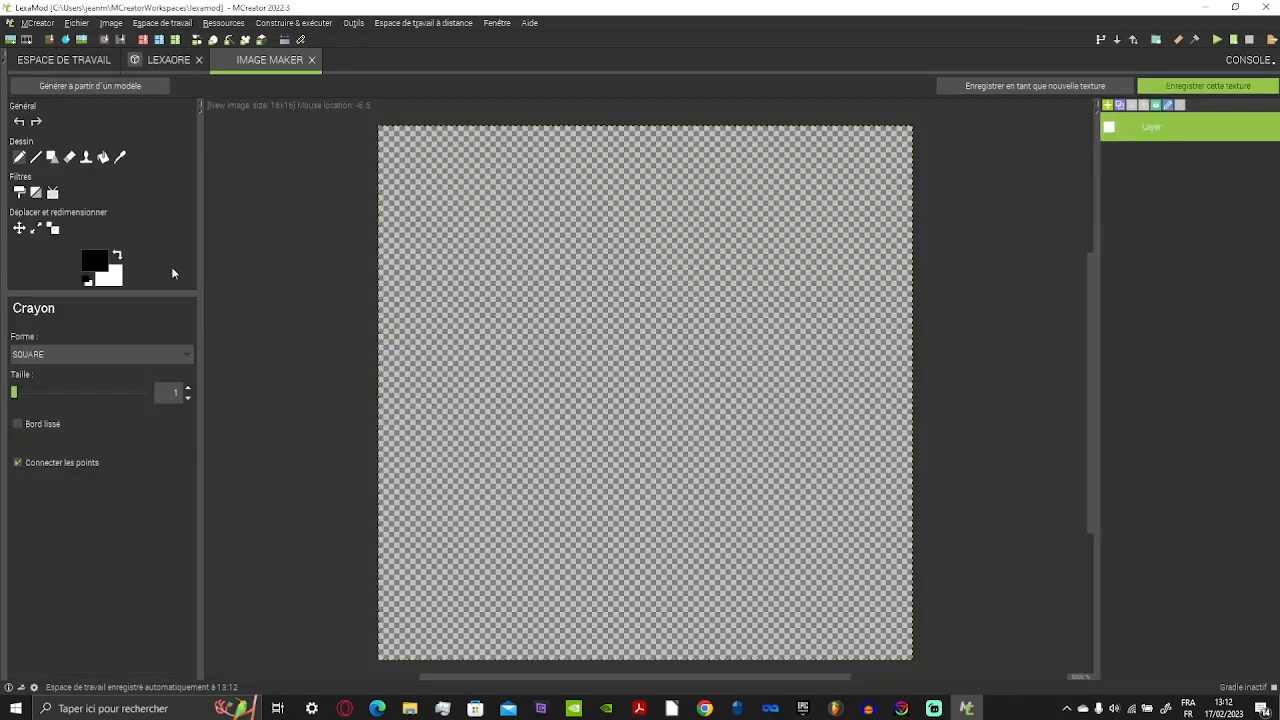
- Stamp a grey ore base texture onto the blank canvas of the LexaOre block
click(86, 157)
click(132, 344)
click(646, 391)
click(132, 344)
click(434, 335)
click(648, 389)
- Paint the ore texture's darkest pixels in a dark olive yellow with the pencil
click(95, 261)
click(661, 334)
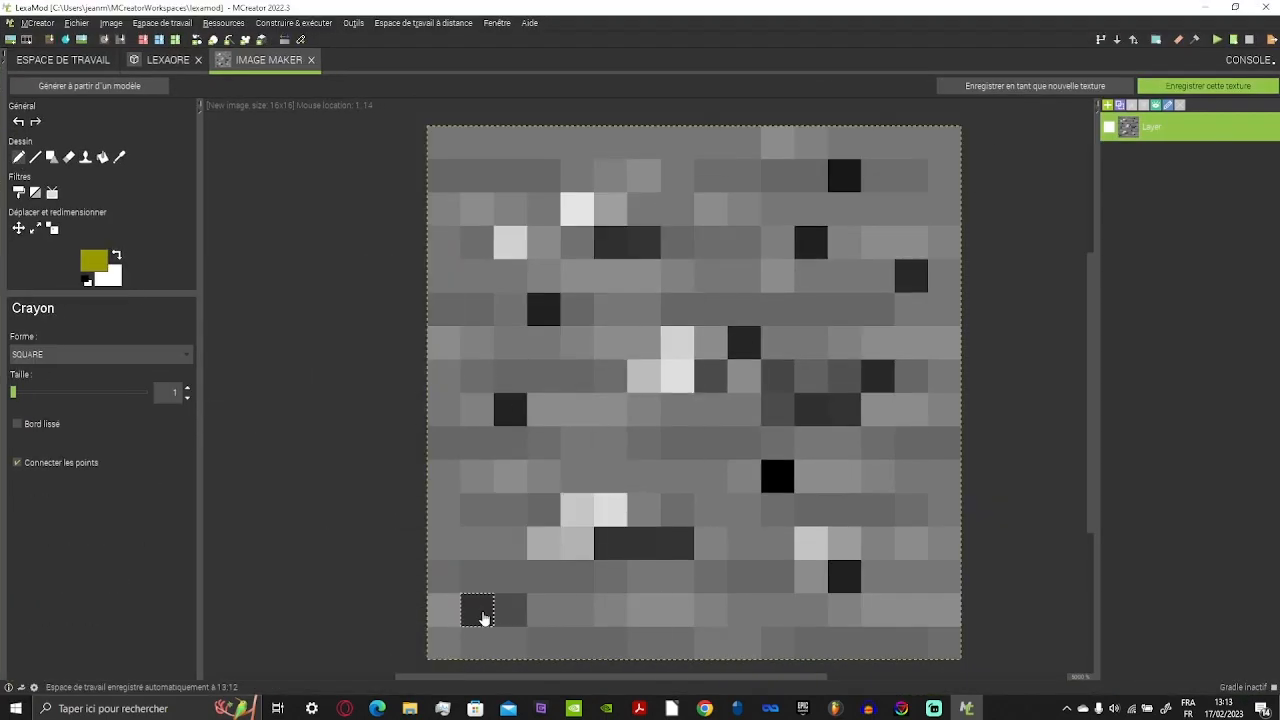
click(645, 543)
click(478, 610)
click(778, 476)
click(878, 376)
click(627, 243)
click(543, 309)
click(744, 343)
click(844, 576)
- Paint the ore texture's light mineral pixels bright yellow
click(86, 257)
drag(610, 510, 543, 543)
drag(811, 543, 811, 576)
drag(777, 376, 644, 376)
drag(644, 243, 577, 243)
click(510, 246)
- Colour the remaining mineral pixels of the ore in a medium yellow and touch up one with a sampled colour
click(94, 261)
click(668, 328)
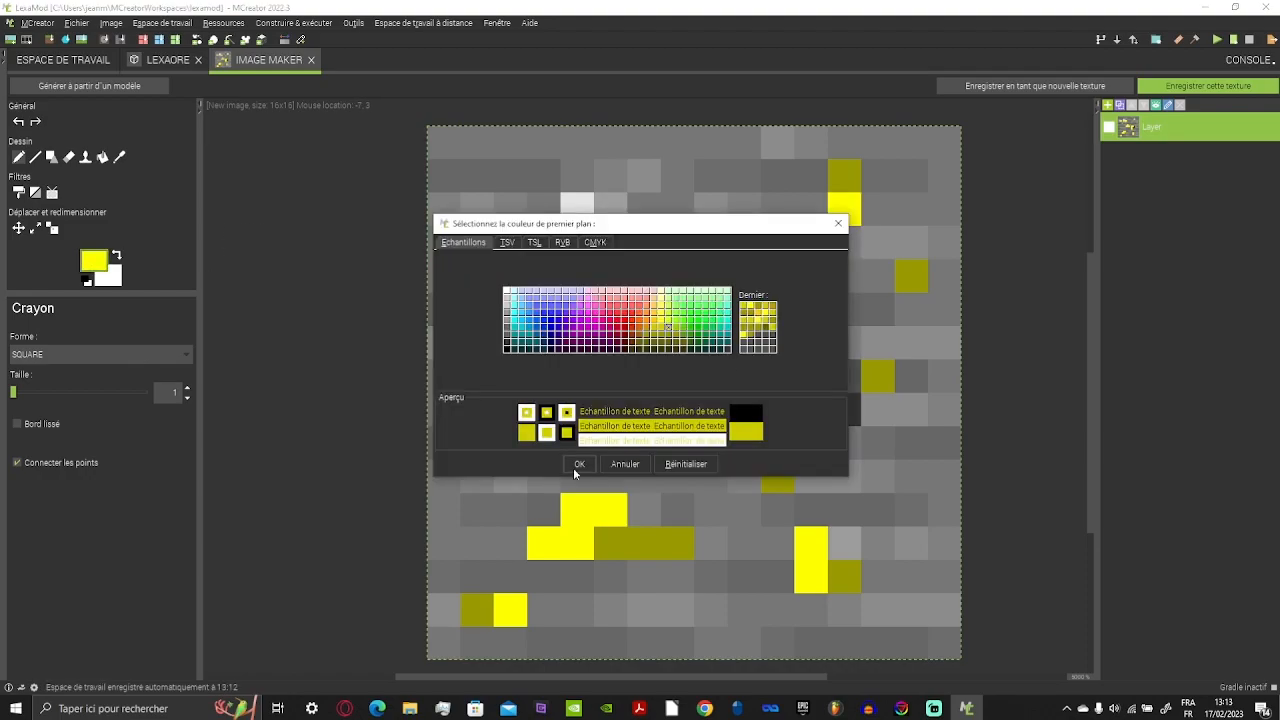
click(579, 464)
click(577, 209)
drag(711, 345, 744, 376)
drag(844, 376, 811, 409)
click(911, 376)
click(119, 157)
click(18, 157)
click(777, 376)
- Save the texture as lexaore and return to the LexaOre block to assign its texture
click(1208, 87)
text(lexaore)
click(614, 380)
click(168, 60)
click(364, 358)
- Set the Lexa Ore block's hardness to 3 and its resistance to 15
click(490, 666)
double_click(590, 301)
click(294, 296)
click(279, 266)
drag(587, 271, 702, 284)
text(3)
click(321, 450)
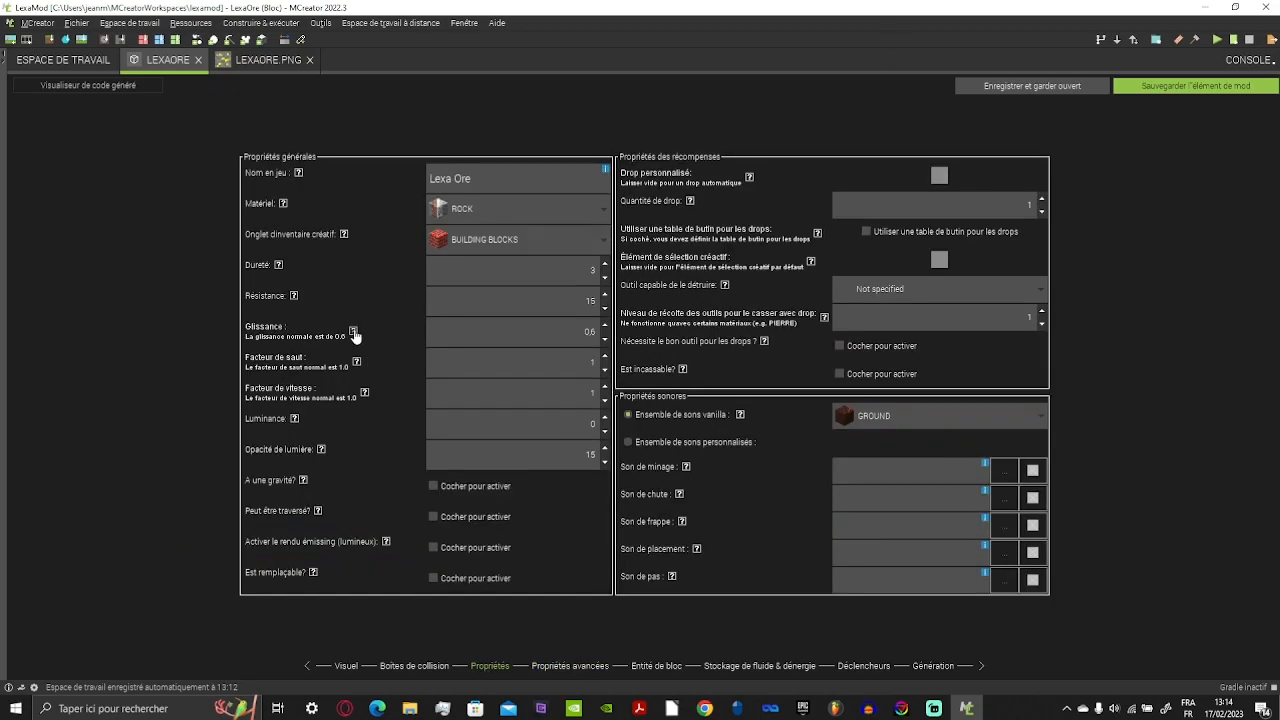
- Open the ore's world generation settings and start adding a biome restriction
click(862, 666)
click(933, 666)
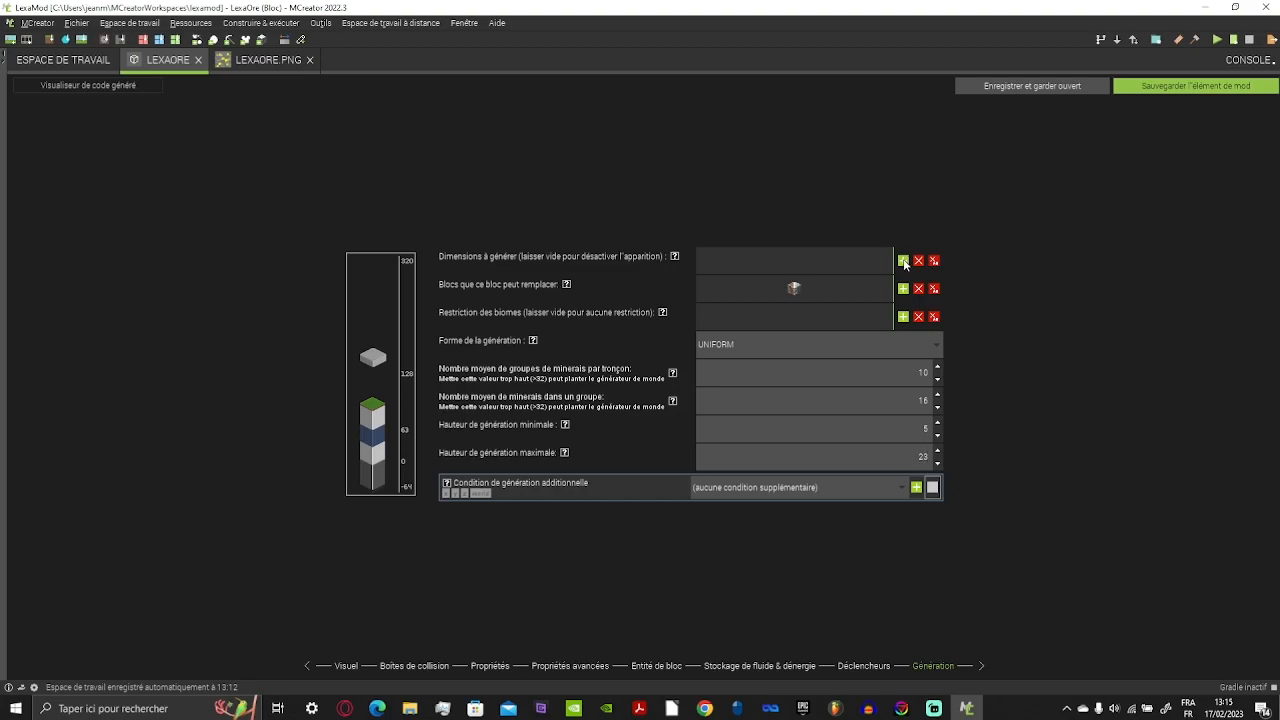
click(903, 316)
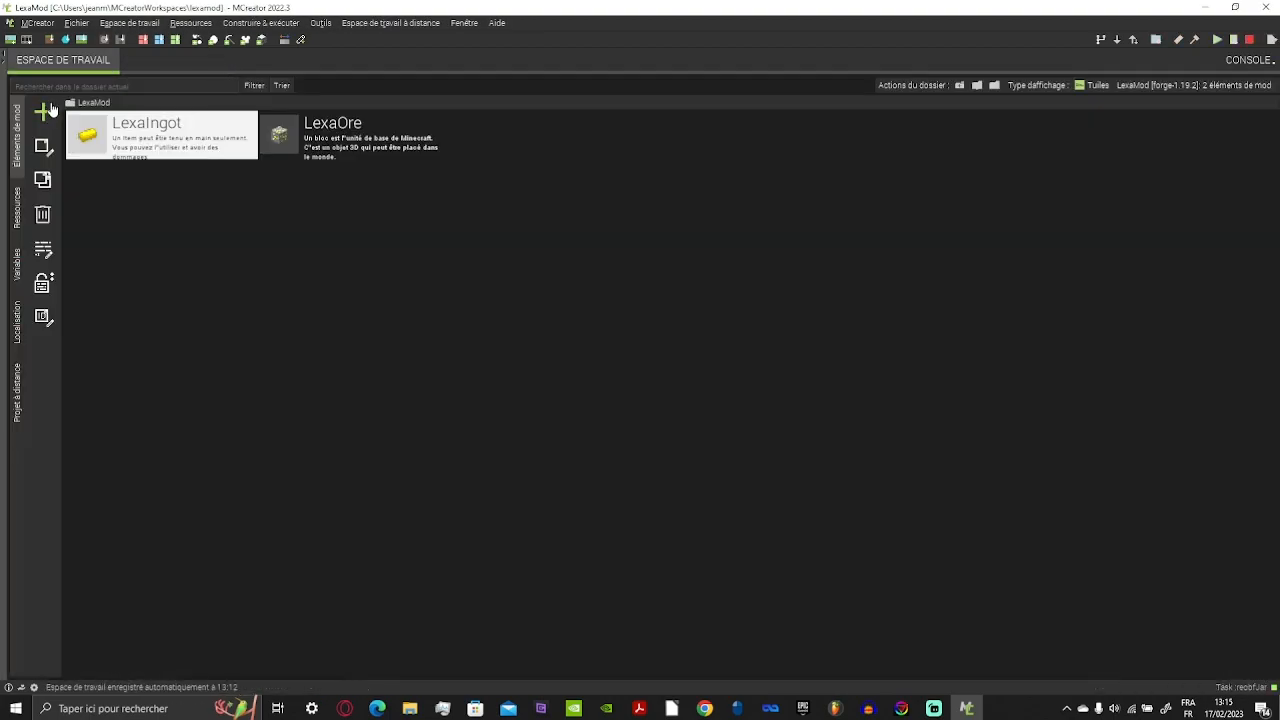
click(43, 112)
text(Depslated)
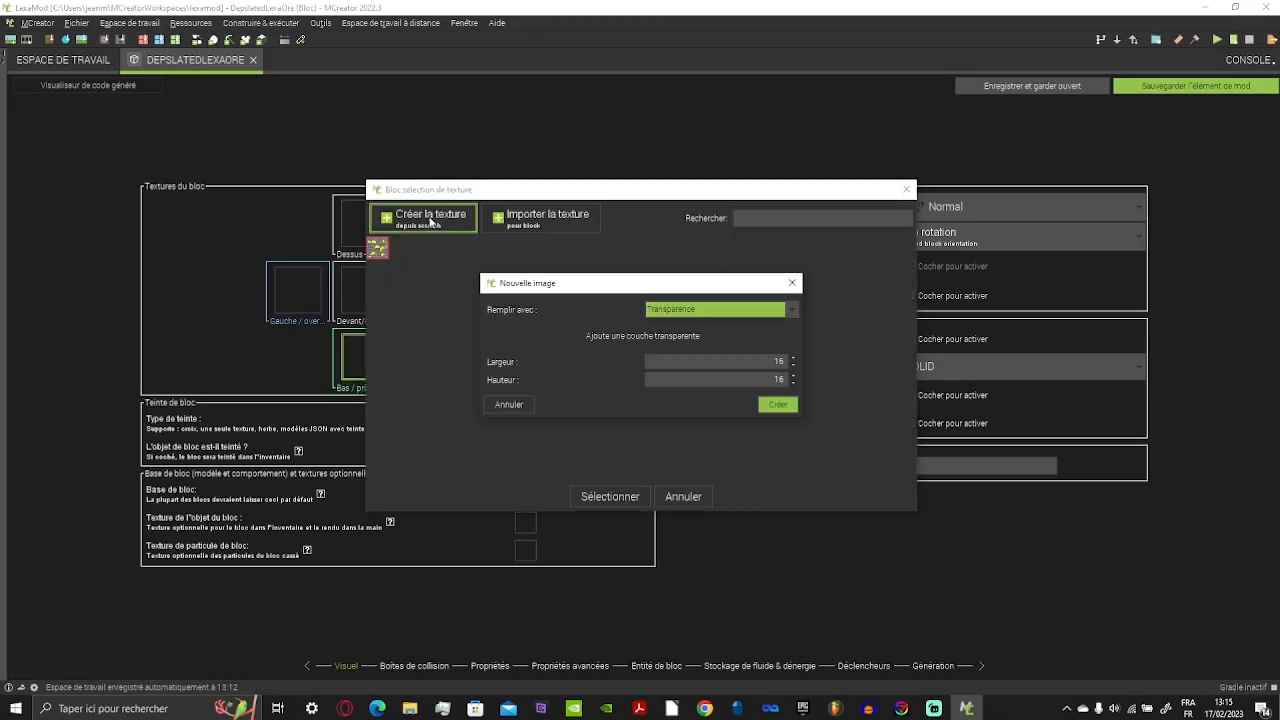
click(771, 403)
click(131, 344)
text(de)
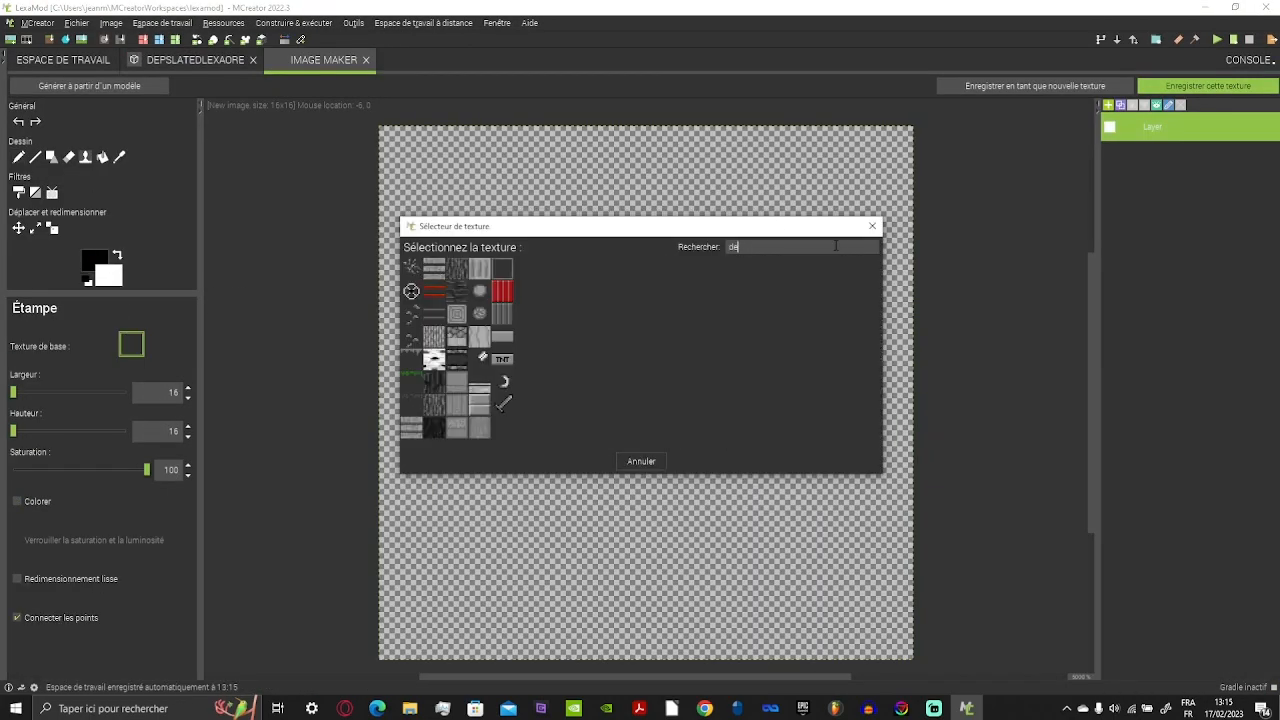
key(BackSpace)
key(BackSpace)
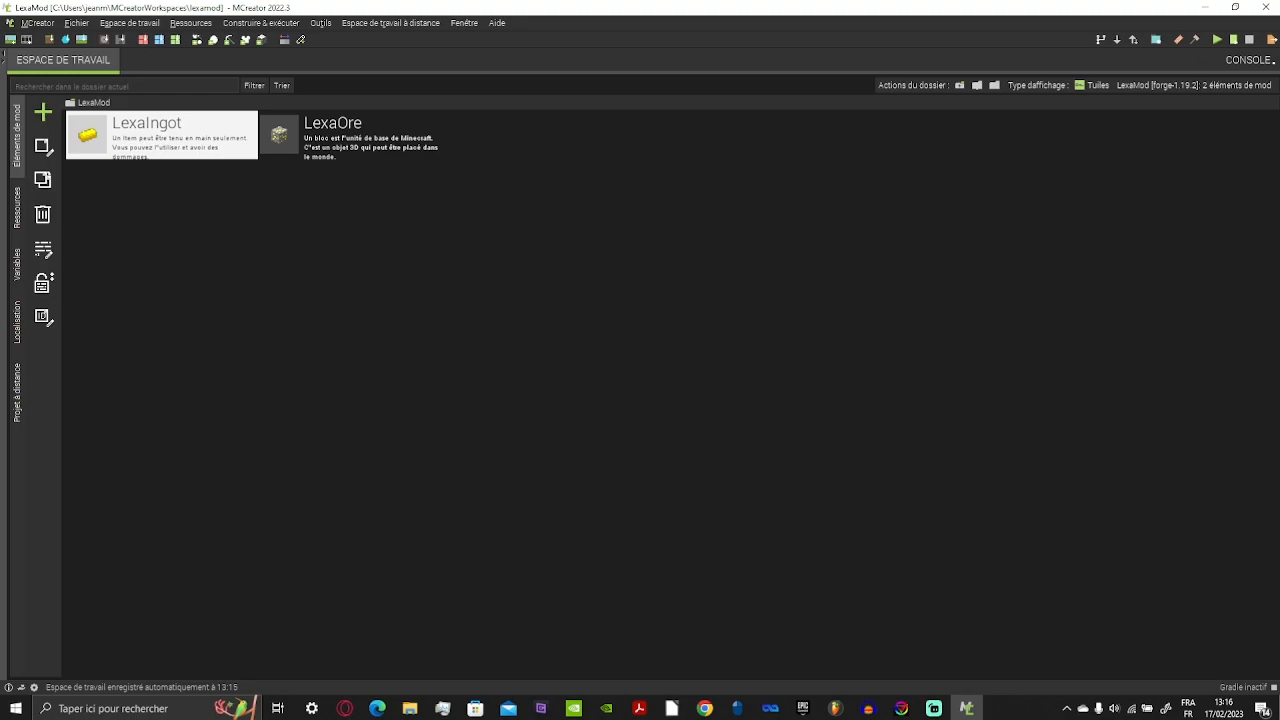
- Search Windows for blockbench, then close the search
click(90, 708)
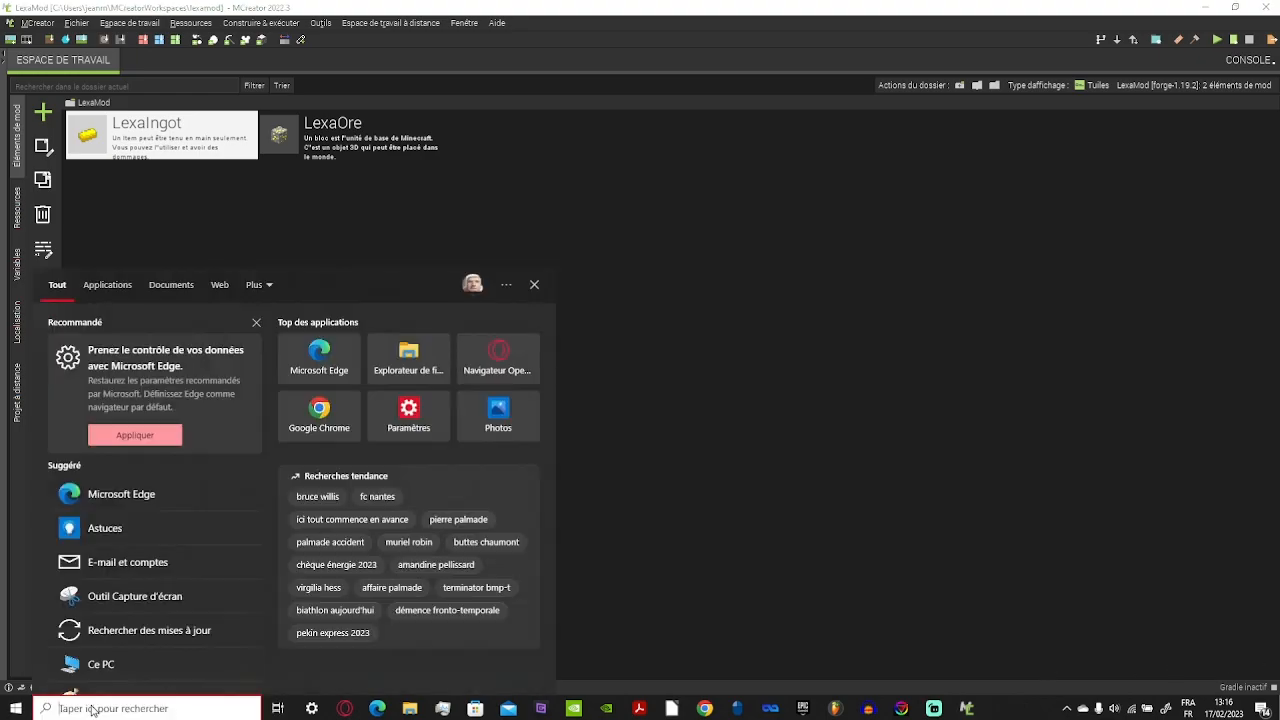
text(block)
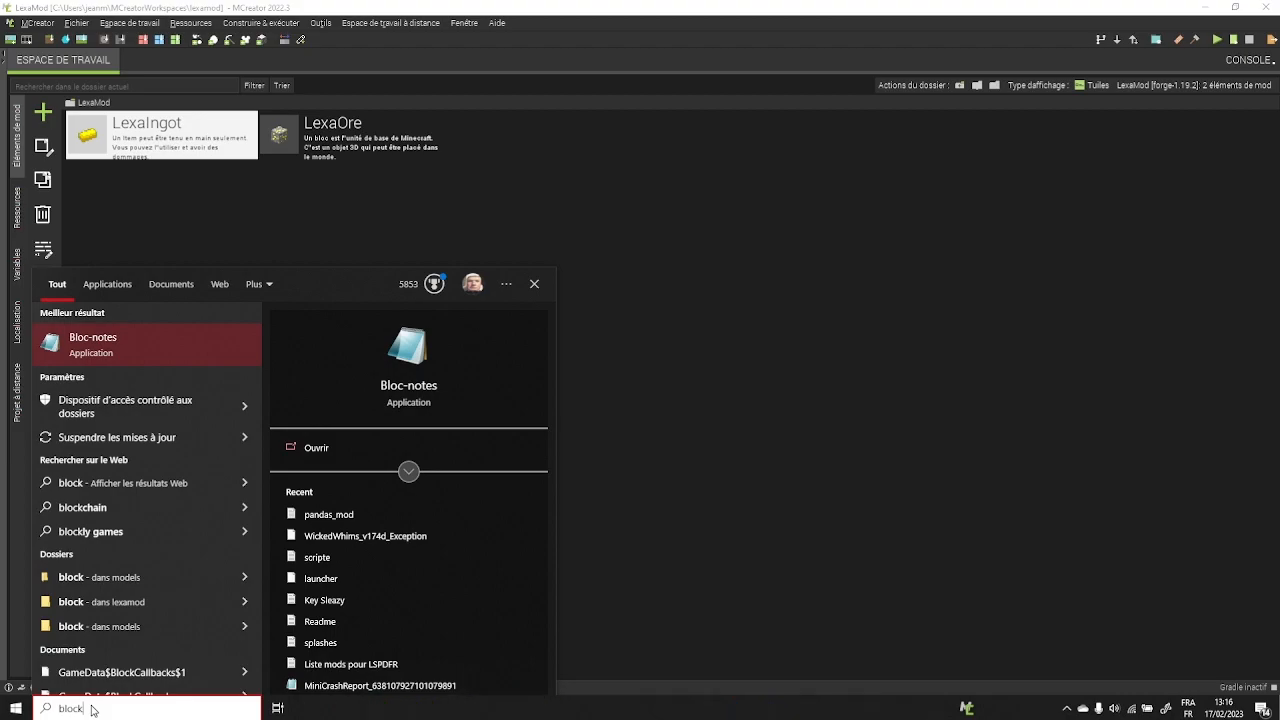
text(ben)
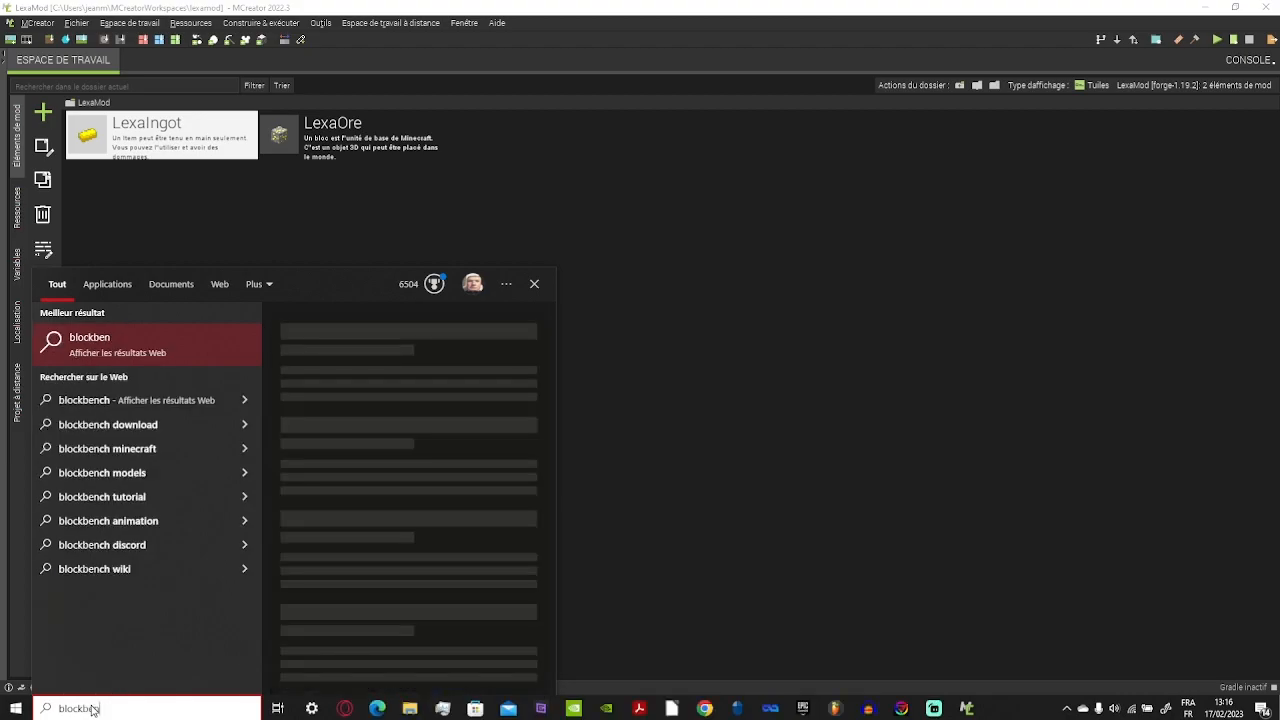
text(ch)
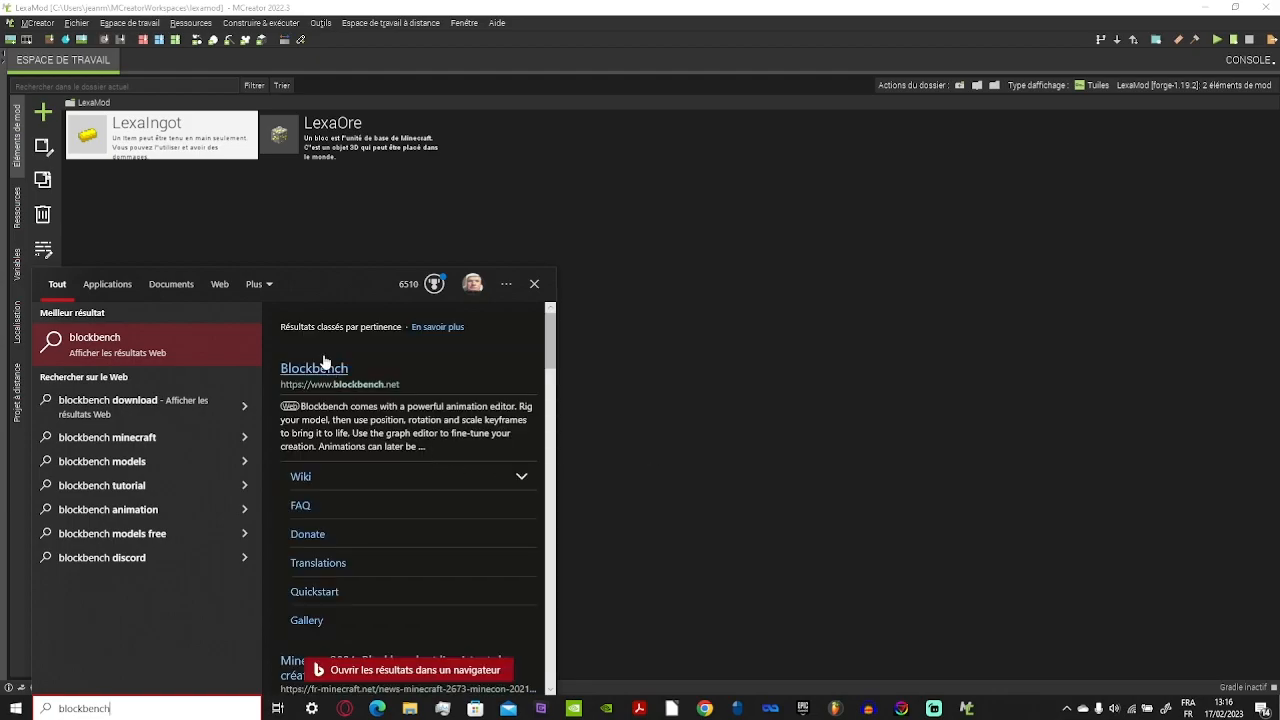
click(764, 387)
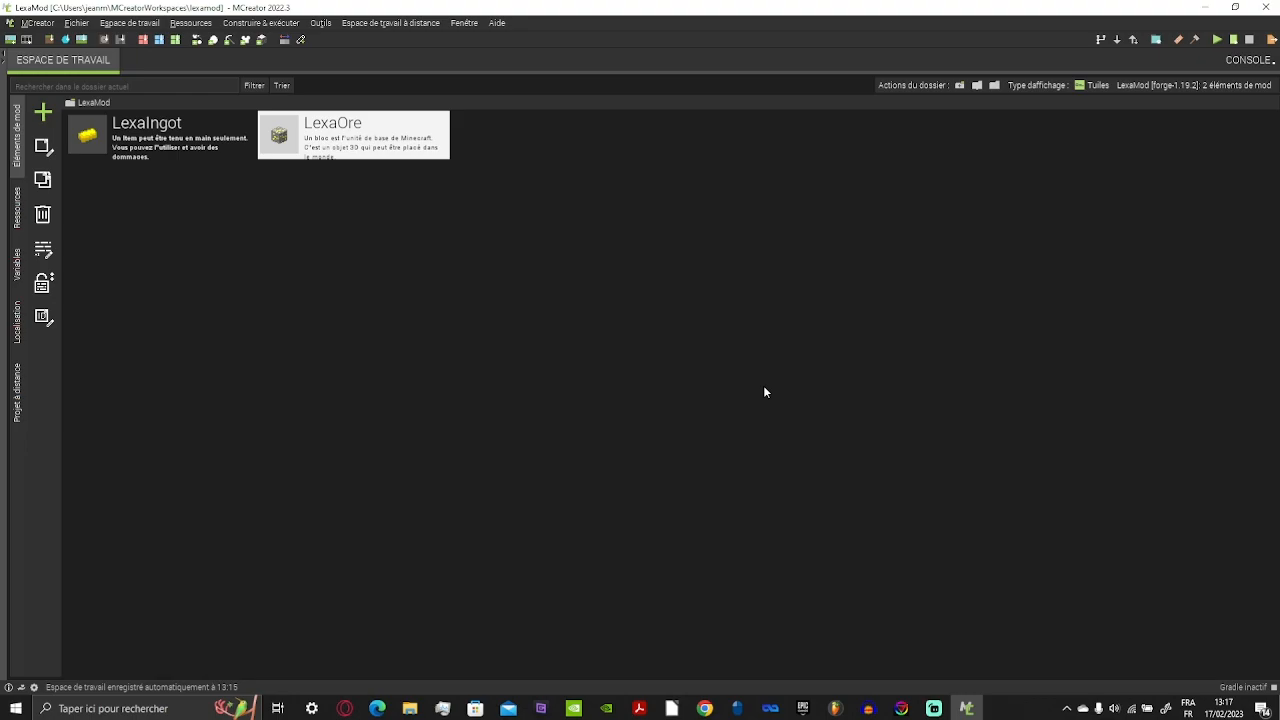
- Run the Minecraft test client with the mod and enter singleplayer
click(1216, 42)
click(1217, 40)
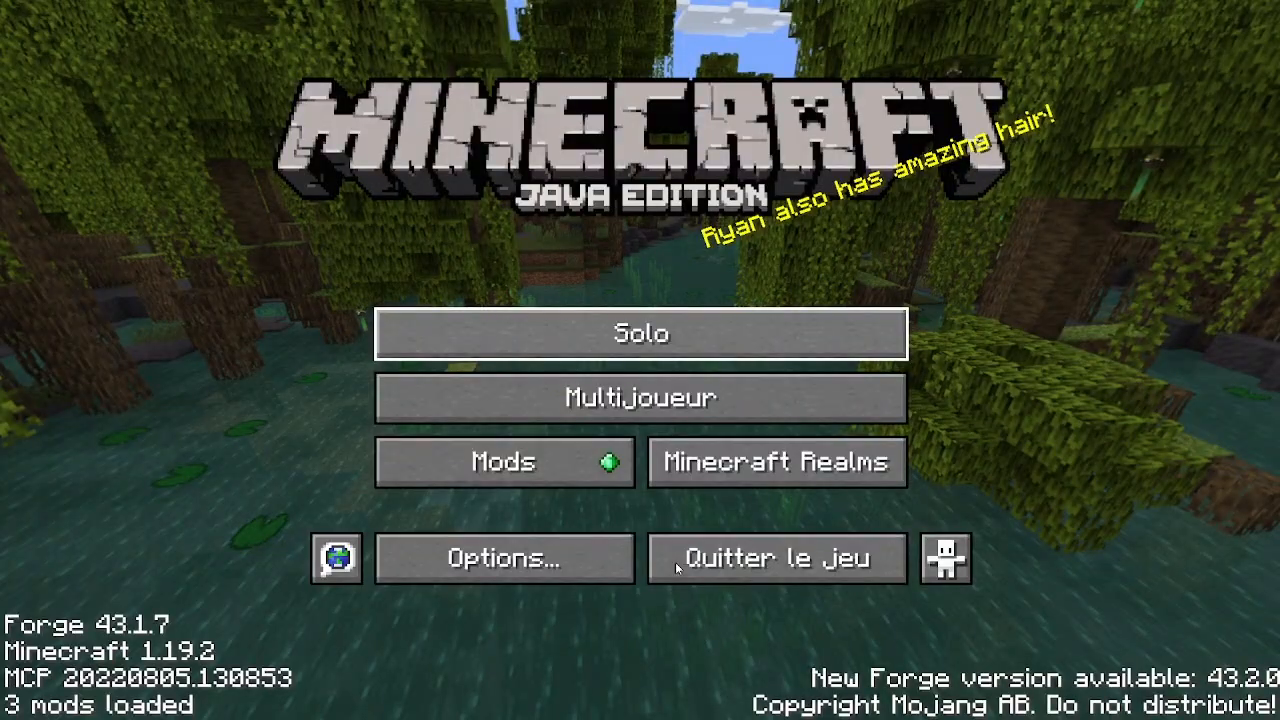
click(641, 334)
- Create a new Creative world named Test and enter it
double_click(463, 294)
key(BackSpace)
key(BackSpace)
key(BackSpace)
key(BackSpace)
key(BackSpace)
key(BackSpace)
key(BackSpace)
key(BackSpace)
key(BackSpace)
key(BackSpace)
key(BackSpace)
key(BackSpace)
key(BackSpace)
text(Test)
click(855, 521)
click(855, 521)
click(427, 673)
click(527, 407)
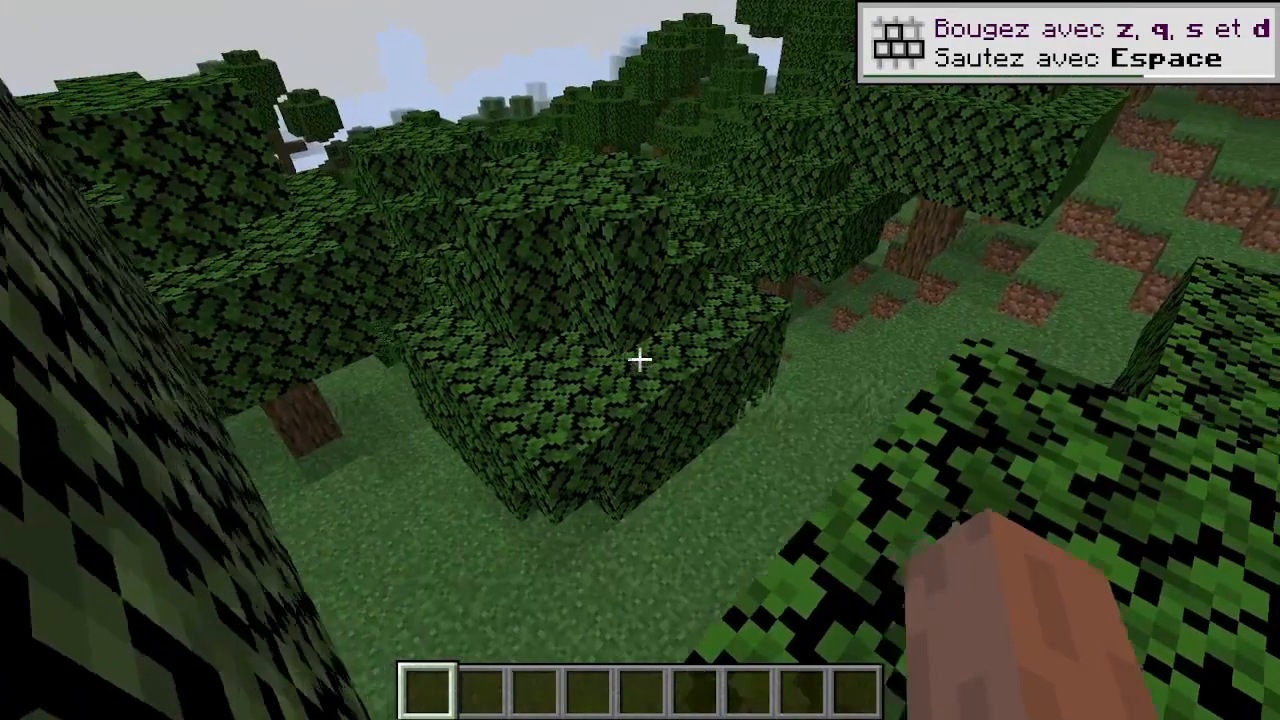
- Search the creative inventory for lexa and place the Lexa Ingot and Lexa Ore in the first two hotbar slots
key(e)
click(886, 148)
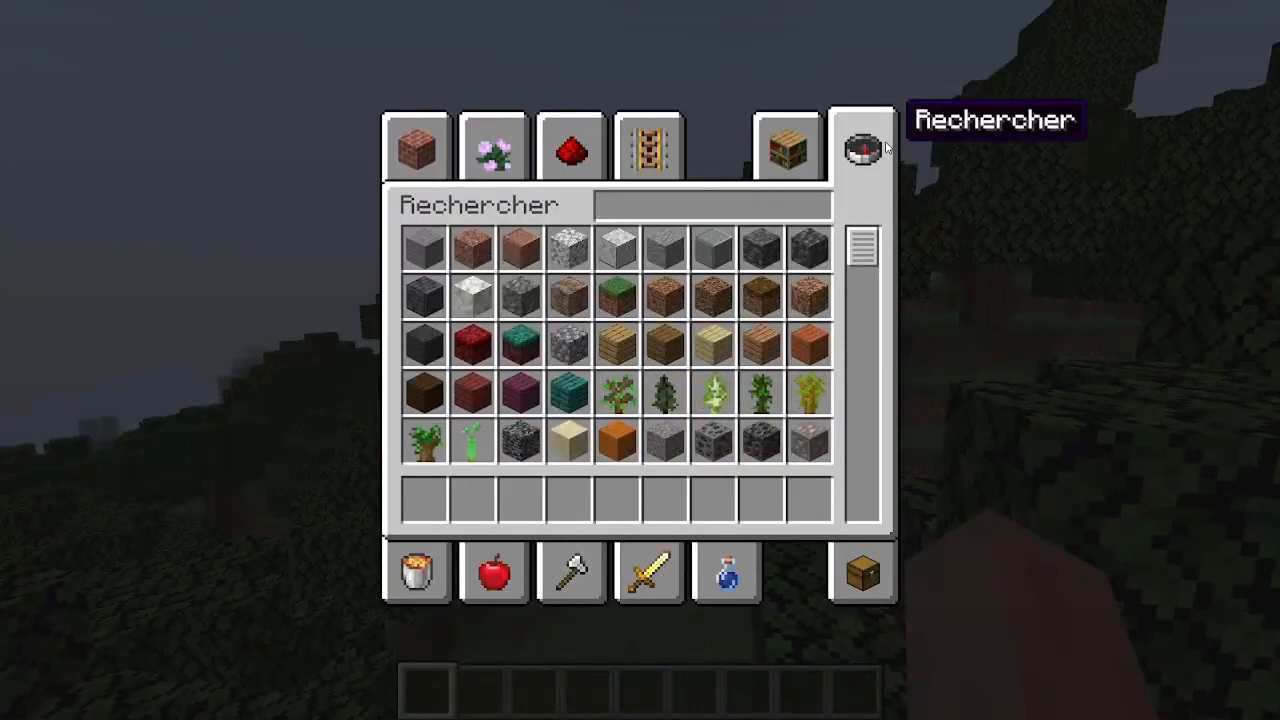
text(lexa)
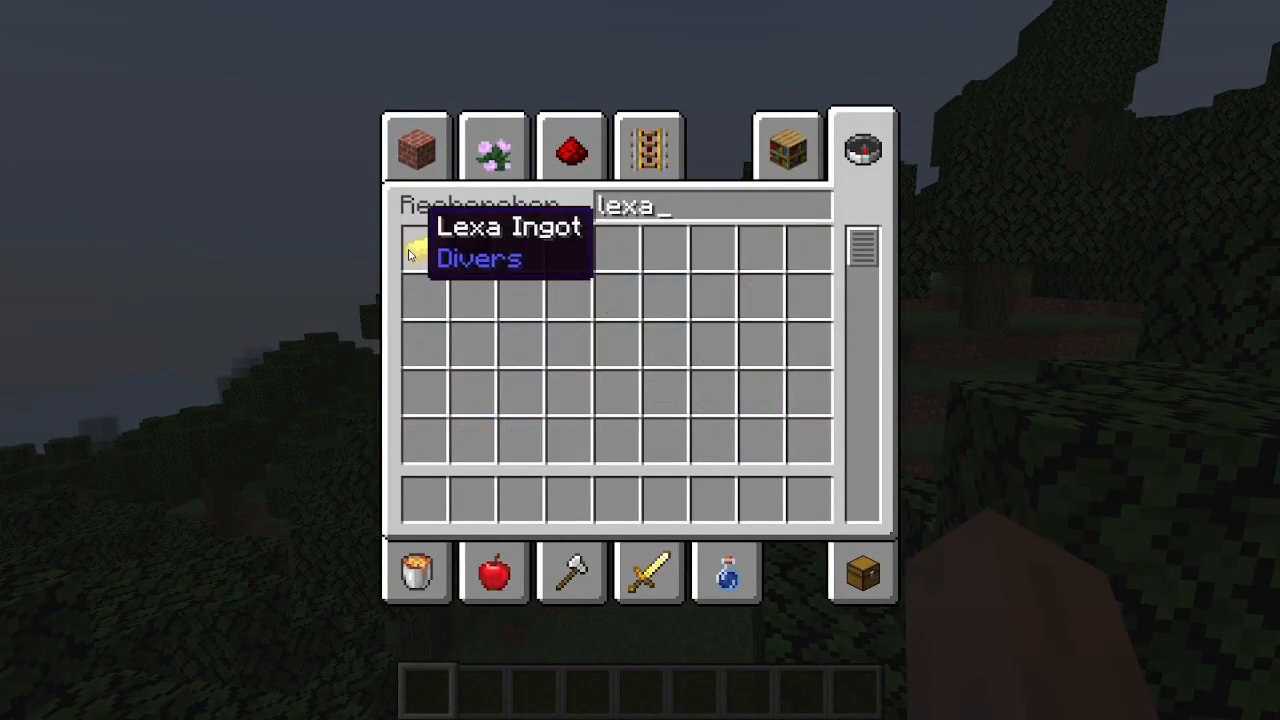
click(424, 248)
click(424, 498)
click(472, 248)
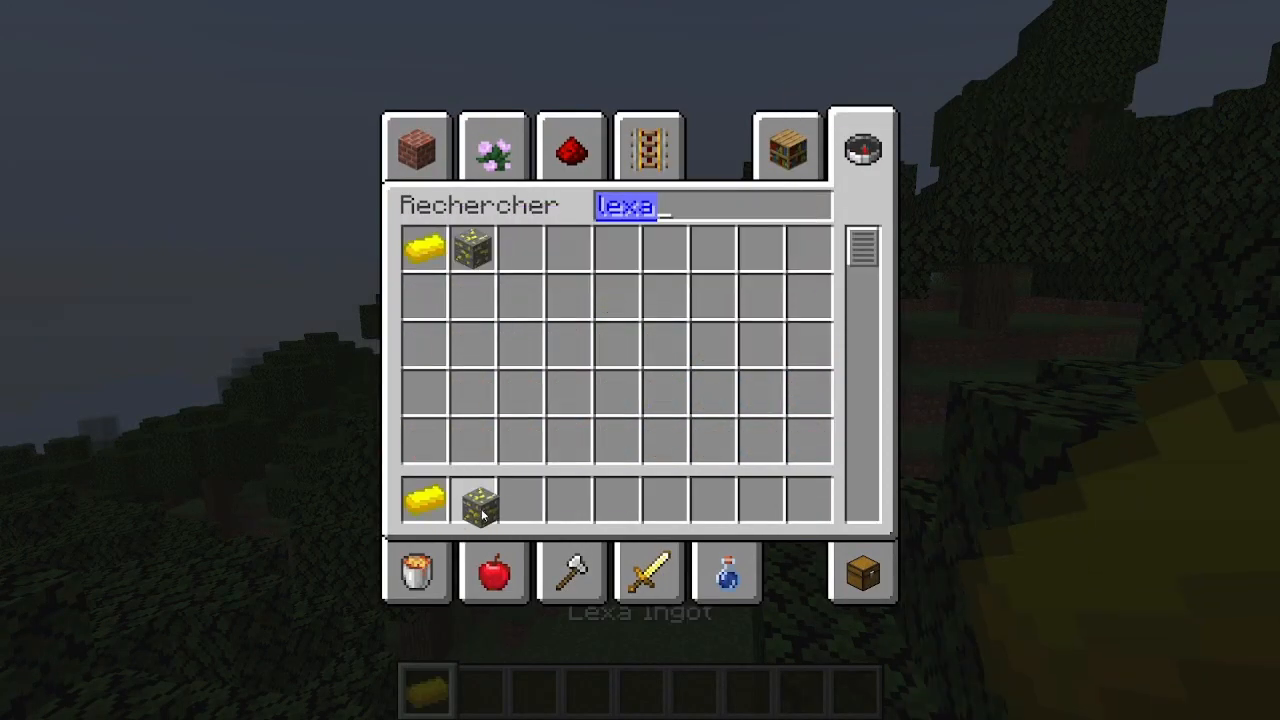
click(472, 498)
key(e)
- Place a Lexa Ore block on the tree leaves, break it and place another one
scroll(640, 360, down, 1)
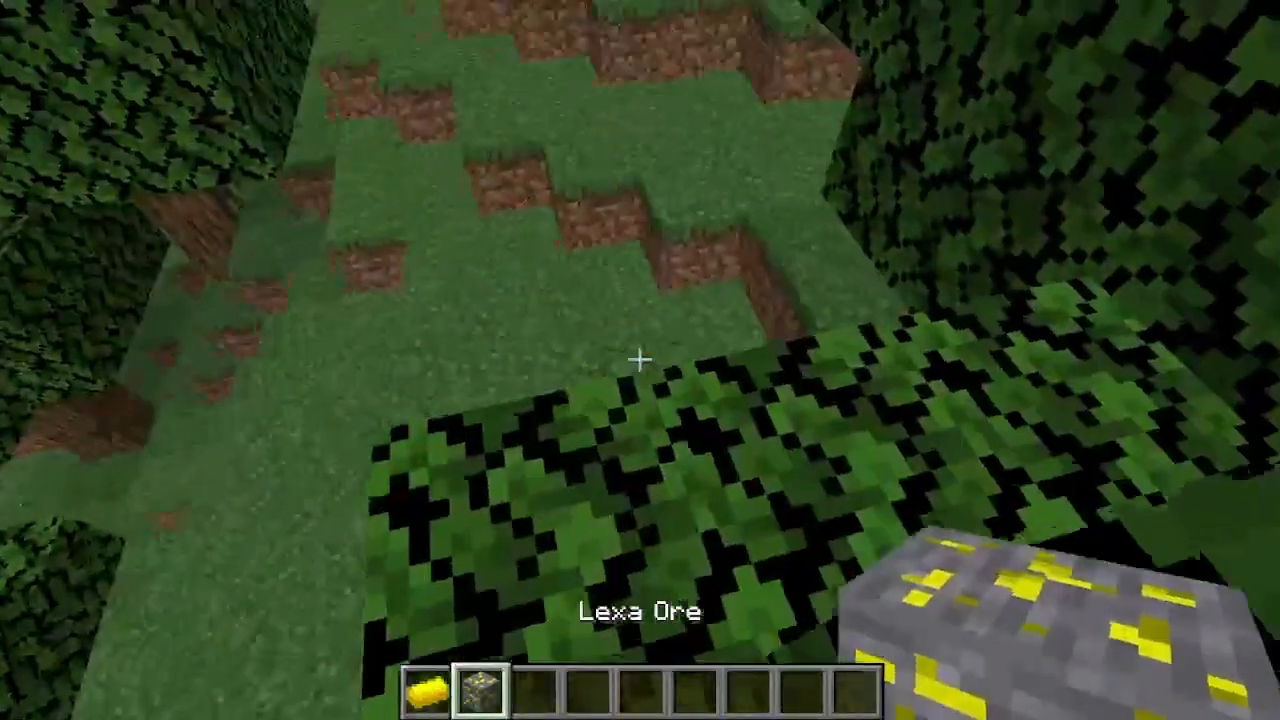
right_click(640, 360)
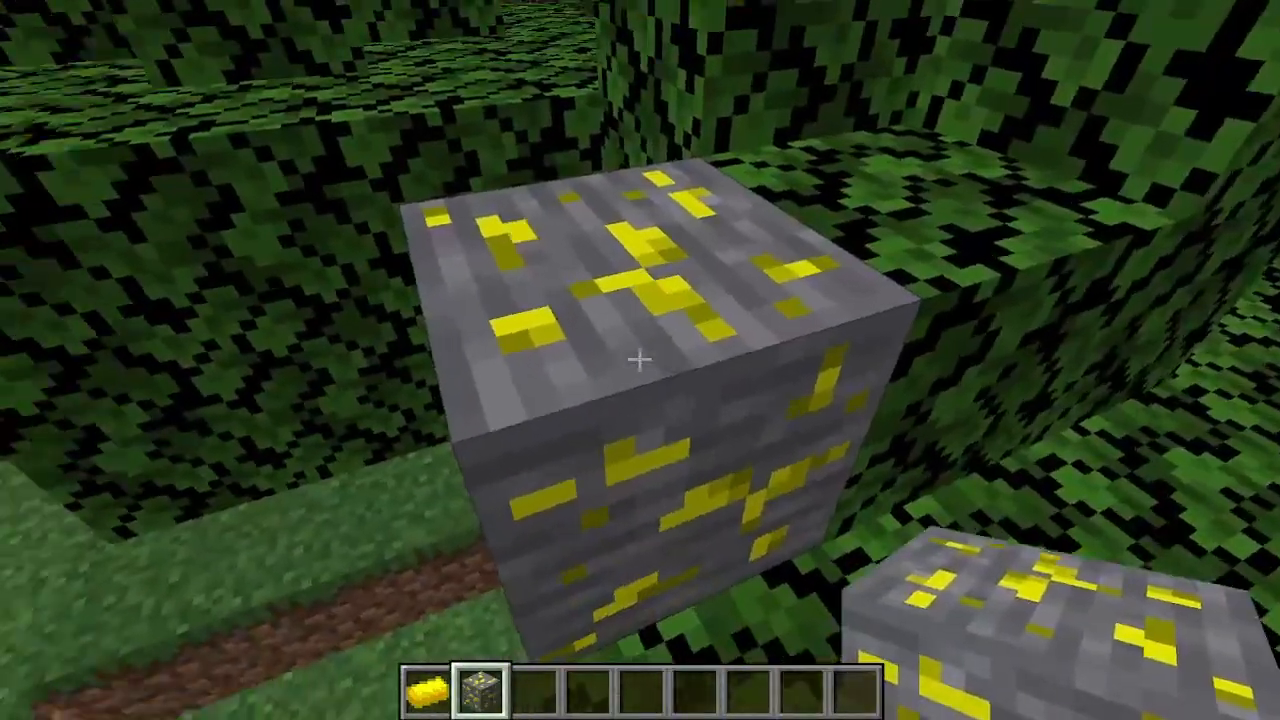
click(640, 360)
right_click(640, 360)
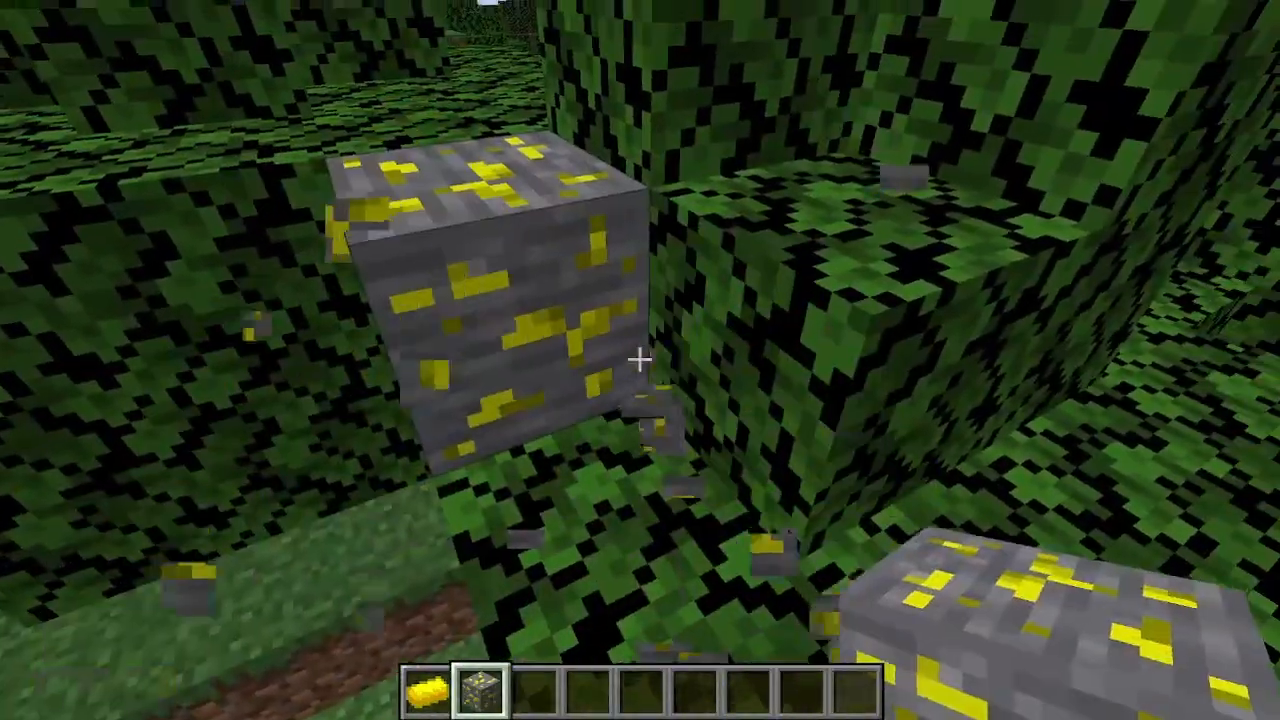
key(w)
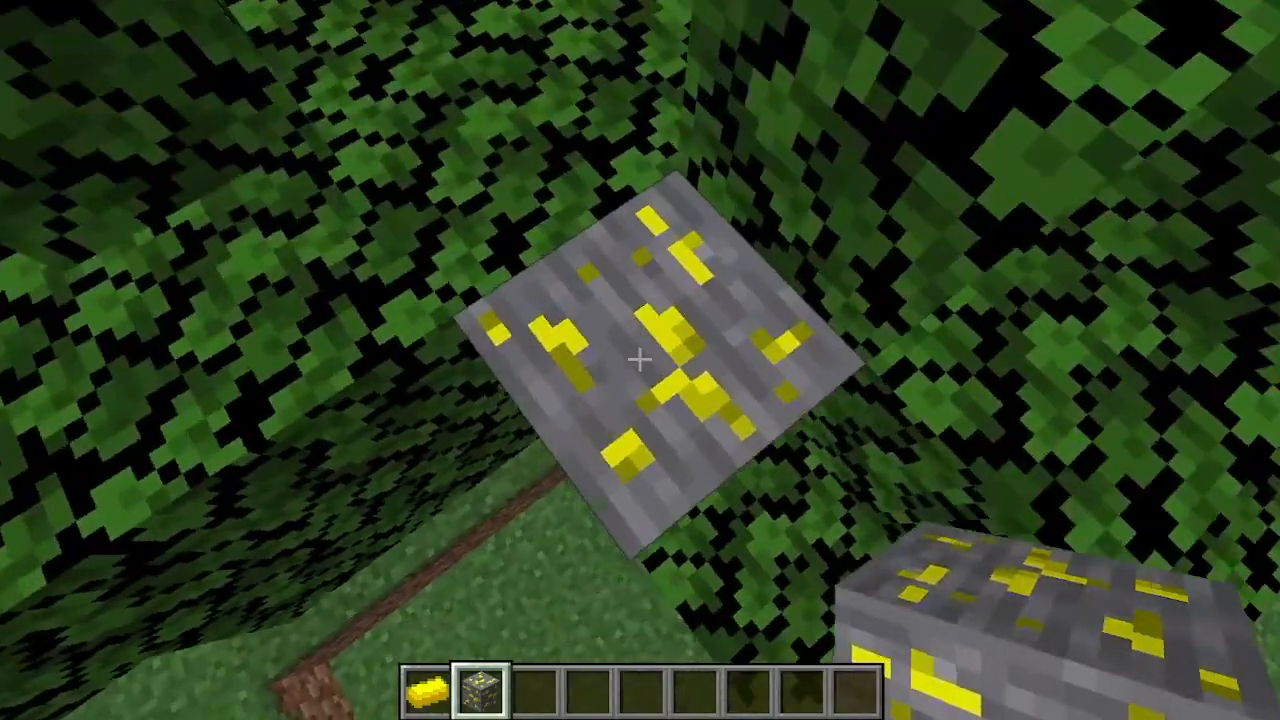
- Set automatic jumping (Saut automatique) to Non in the game's control options and return to the world
key(Escape)
click(626, 371)
click(703, 323)
click(430, 243)
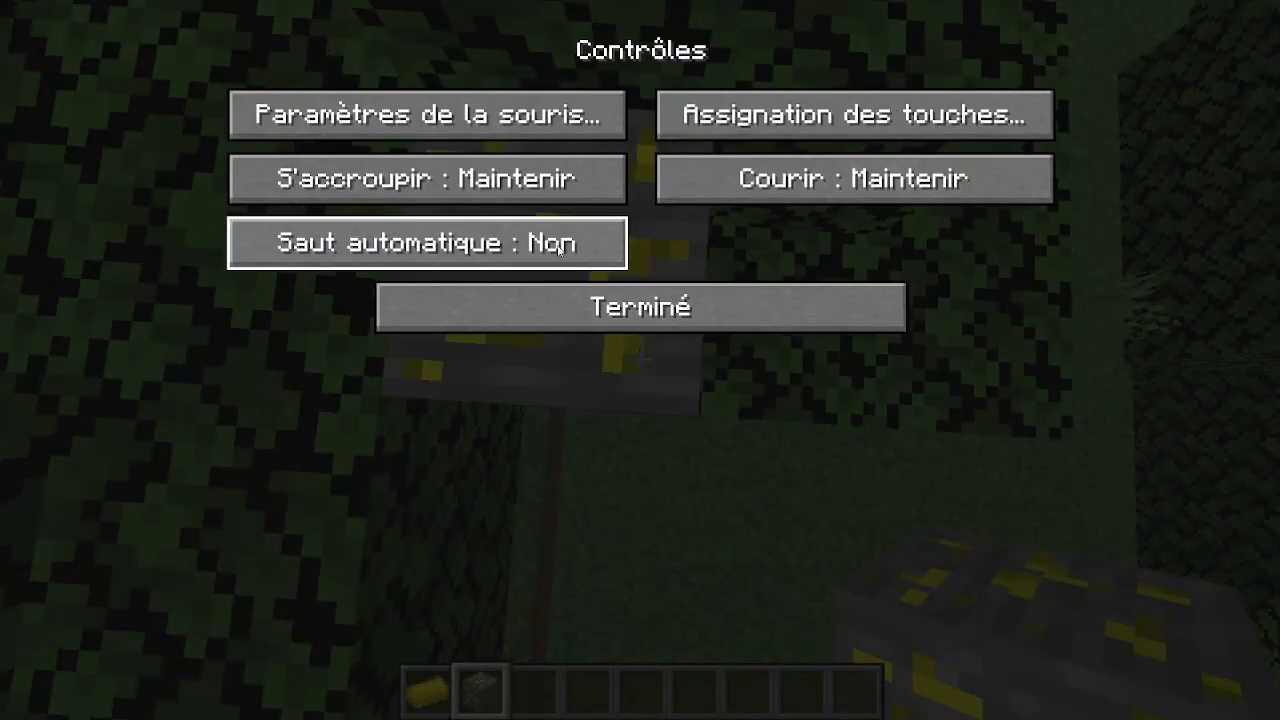
key(Escape)
- Place and break several Lexa Ore blocks among the leaves to test how the block looks and sounds
click(640, 360)
right_click(640, 360)
right_click(640, 360)
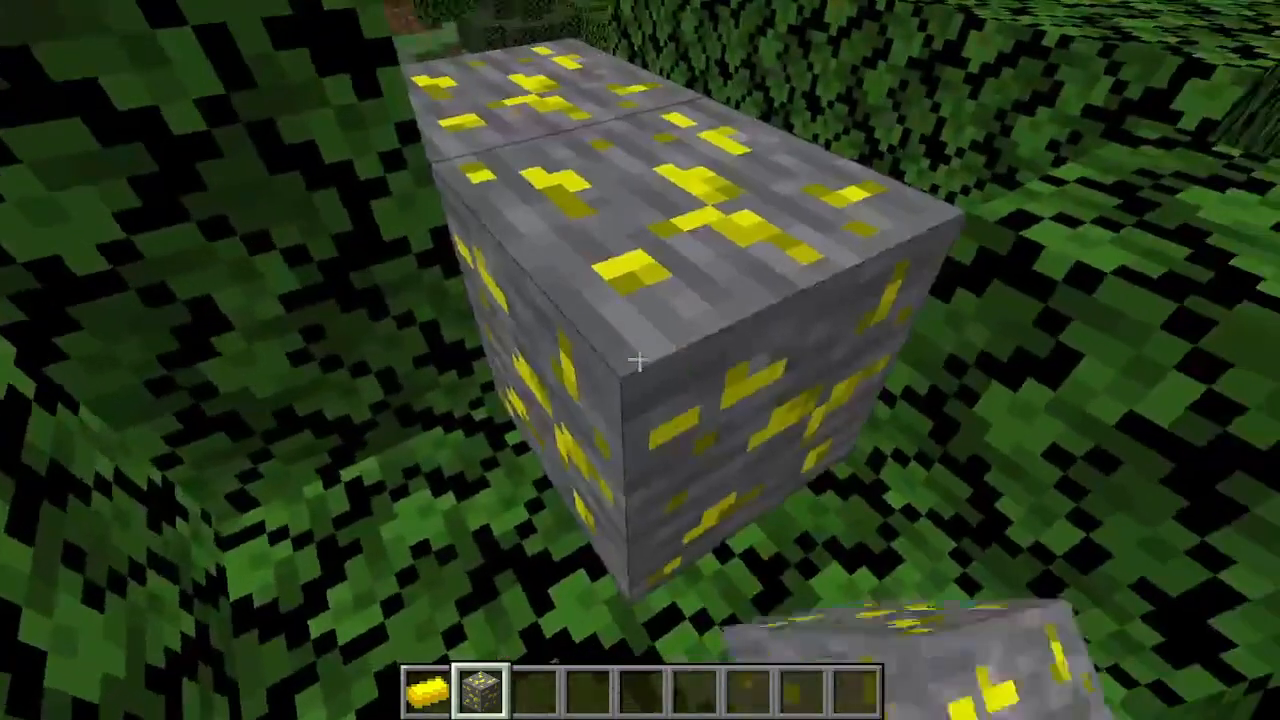
right_click(640, 360)
click(640, 360)
click(640, 360)
click(640, 360)
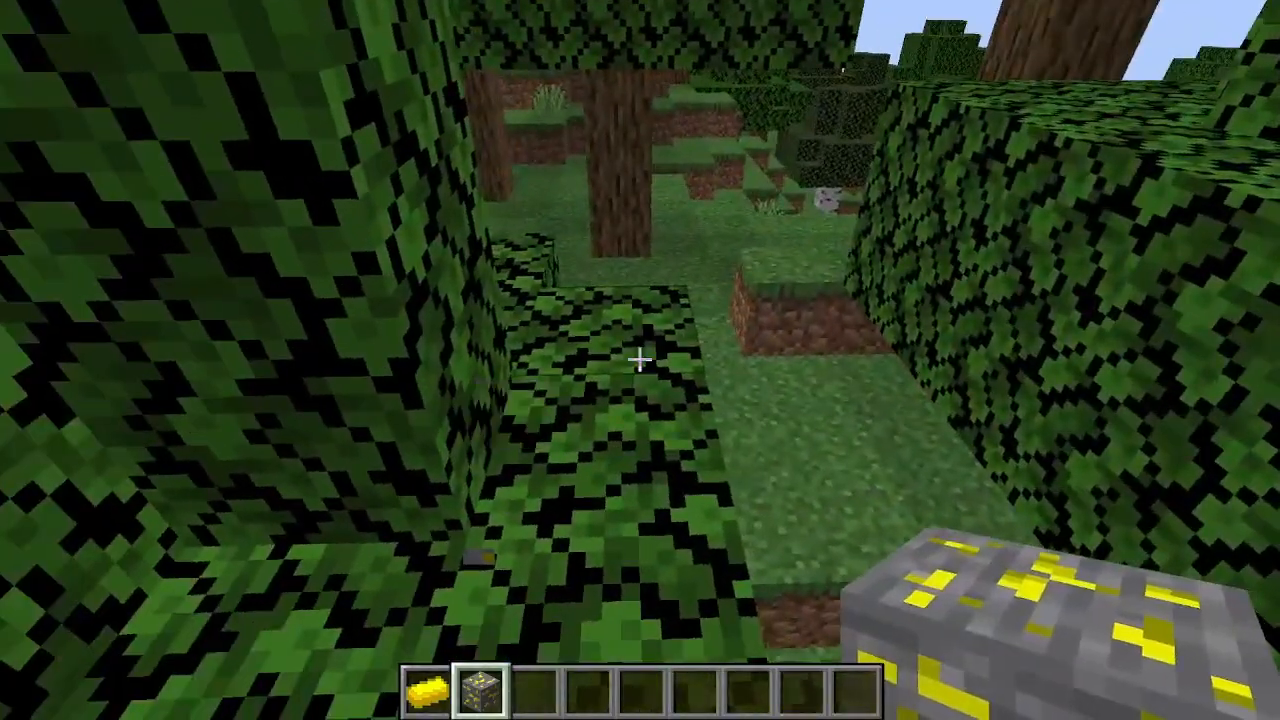
right_click(640, 360)
click(640, 360)
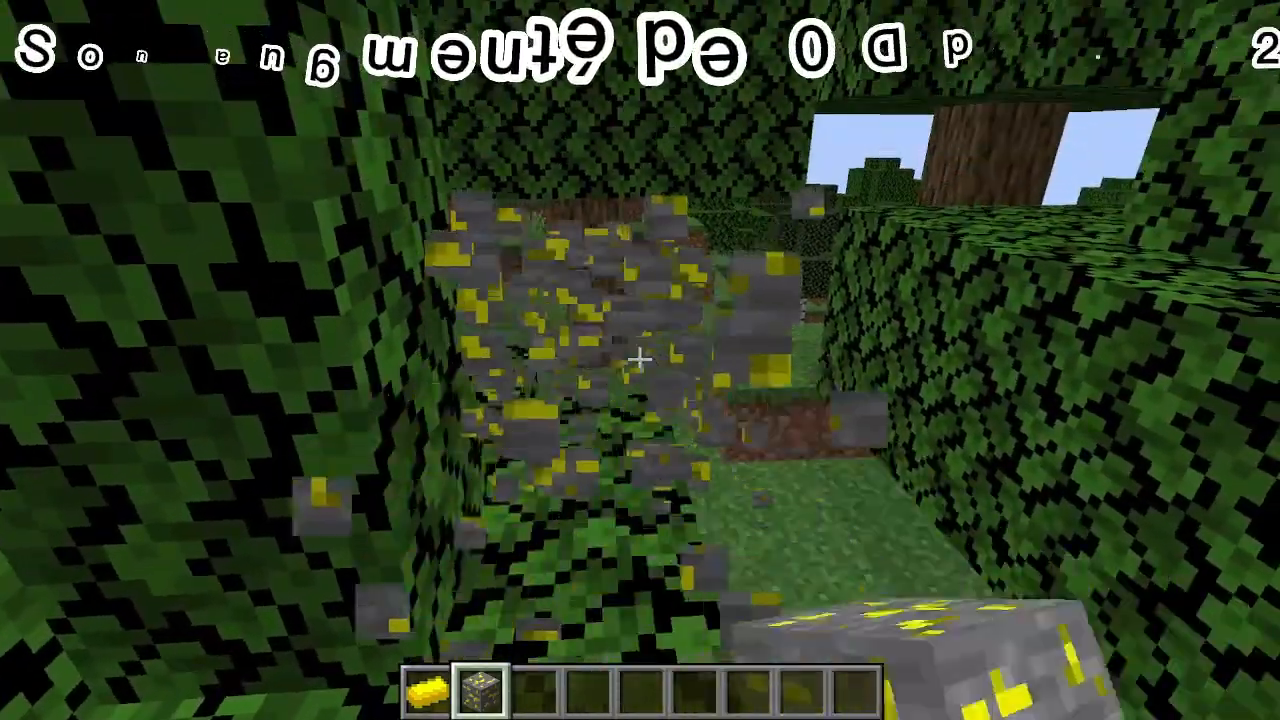
right_click(640, 360)
right_click(640, 360)
click(640, 360)
click(640, 360)
right_click(640, 360)
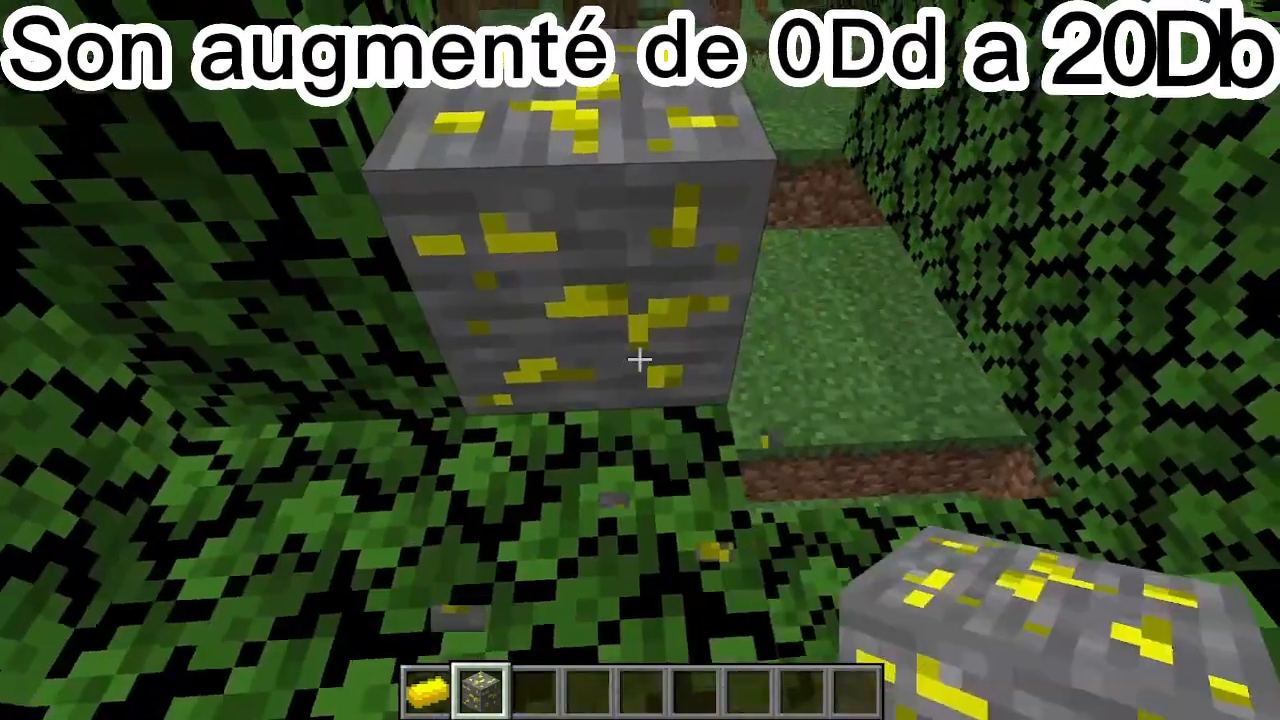
right_click(640, 360)
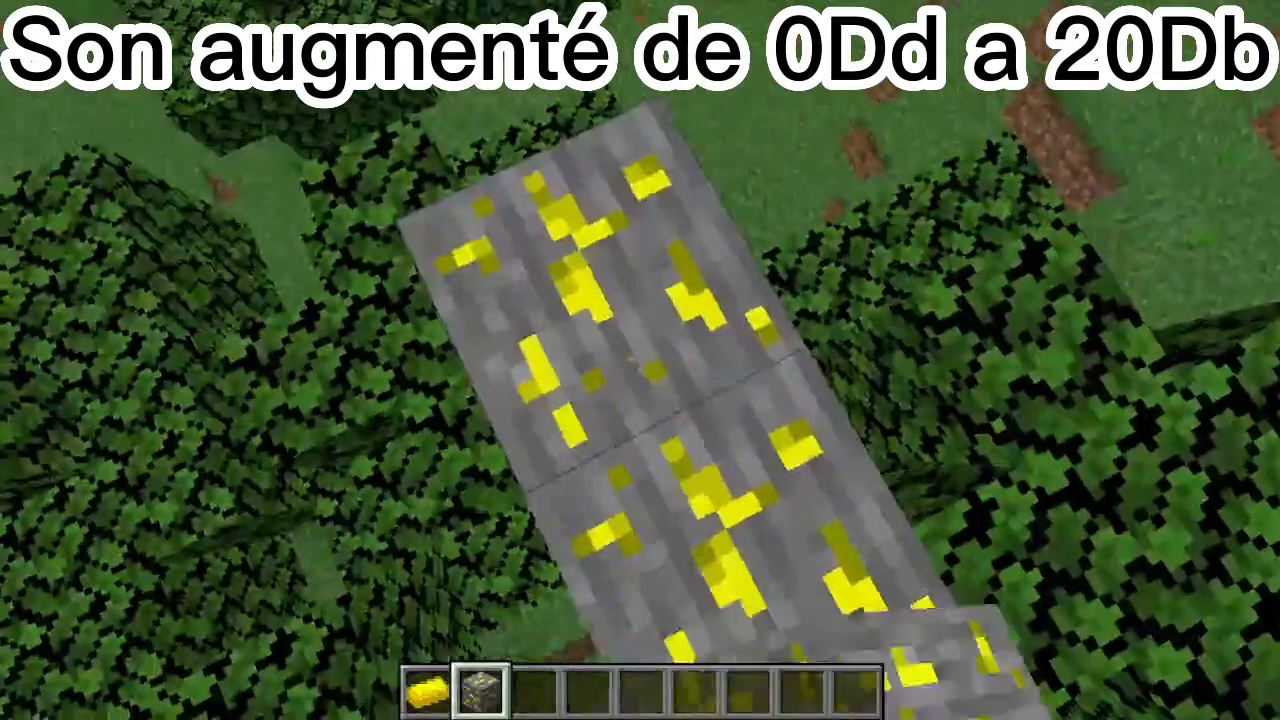
click(640, 360)
click(640, 360)
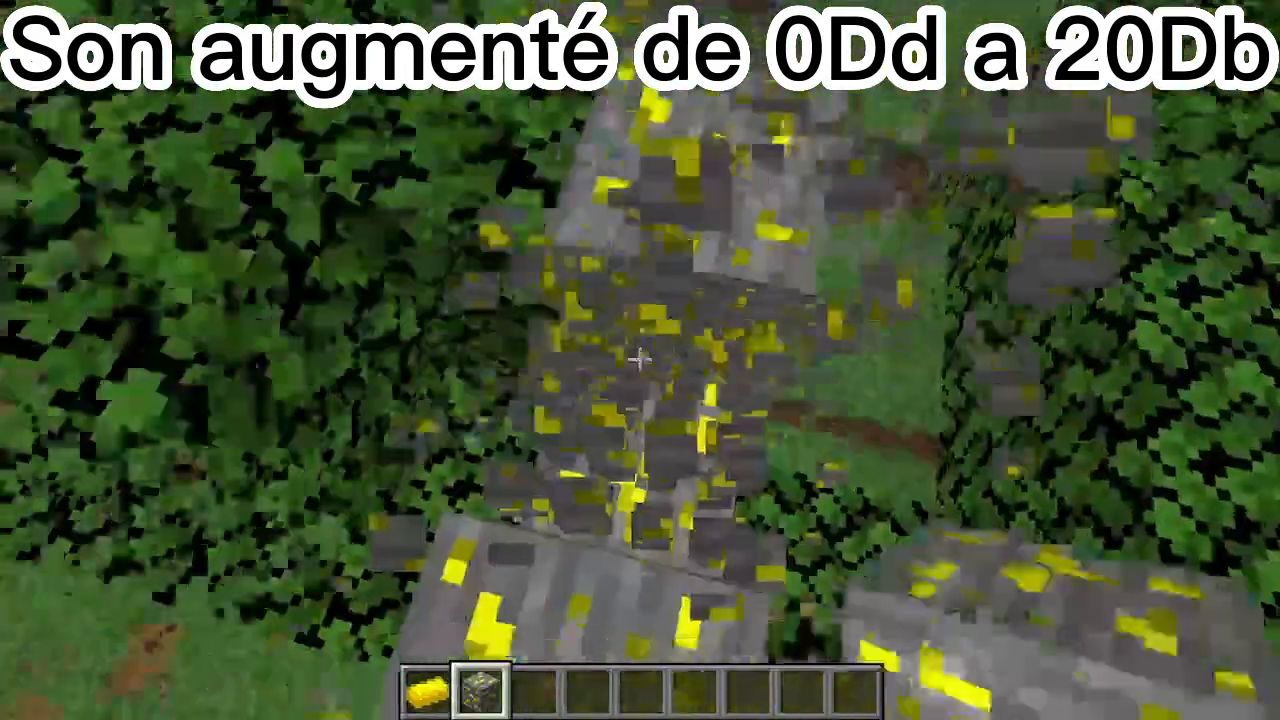
- Check the volume levels in the game's music and sound options and return to the world
key(e)
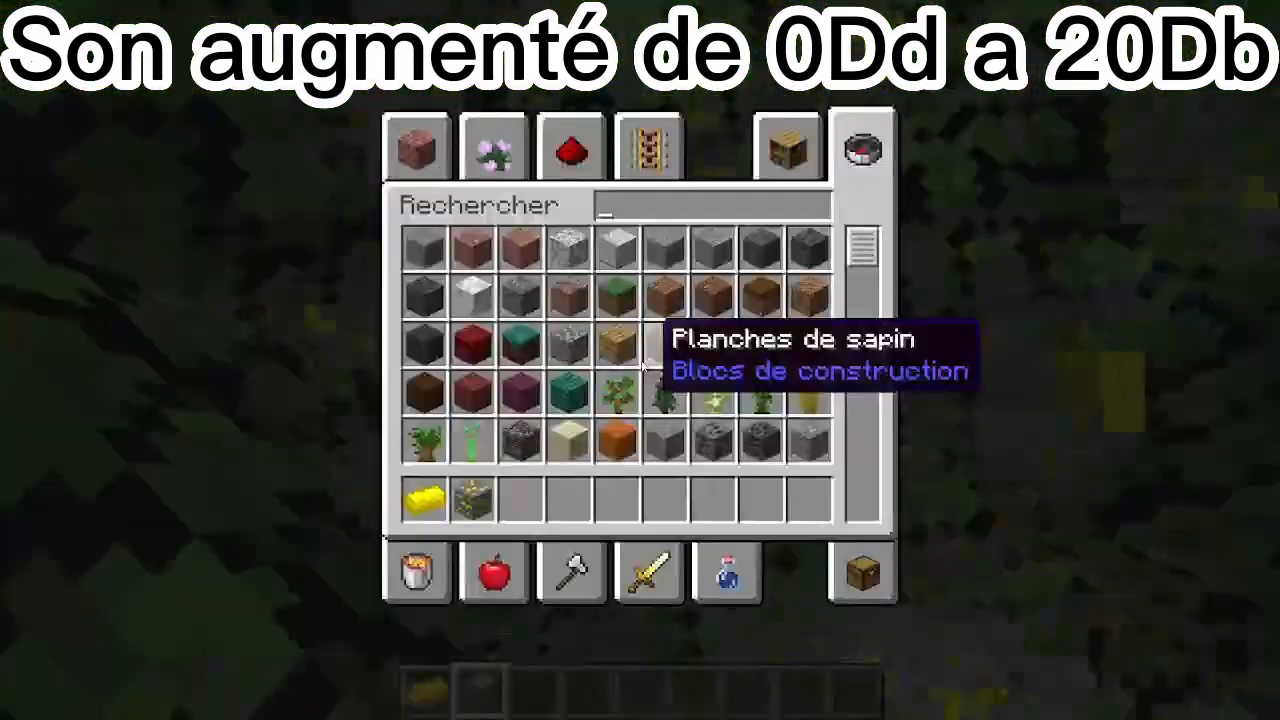
key(e)
key(Escape)
click(564, 404)
click(862, 265)
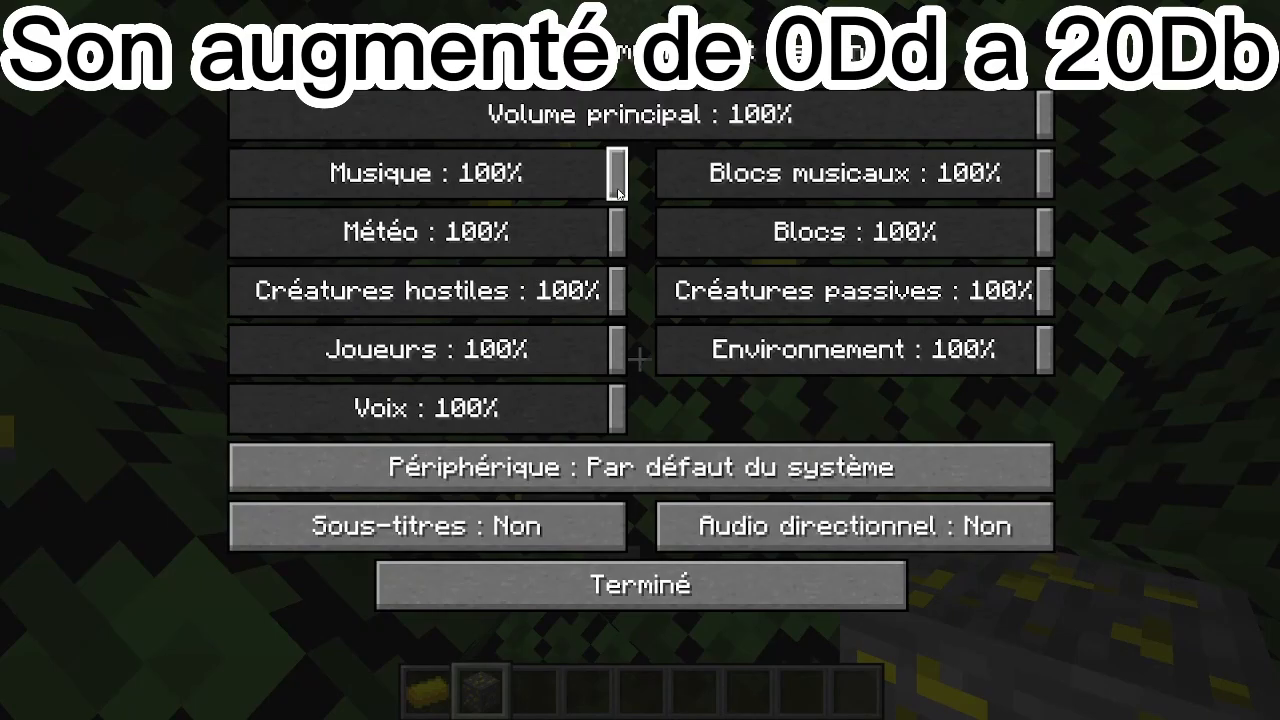
key(Escape)
key(Escape)
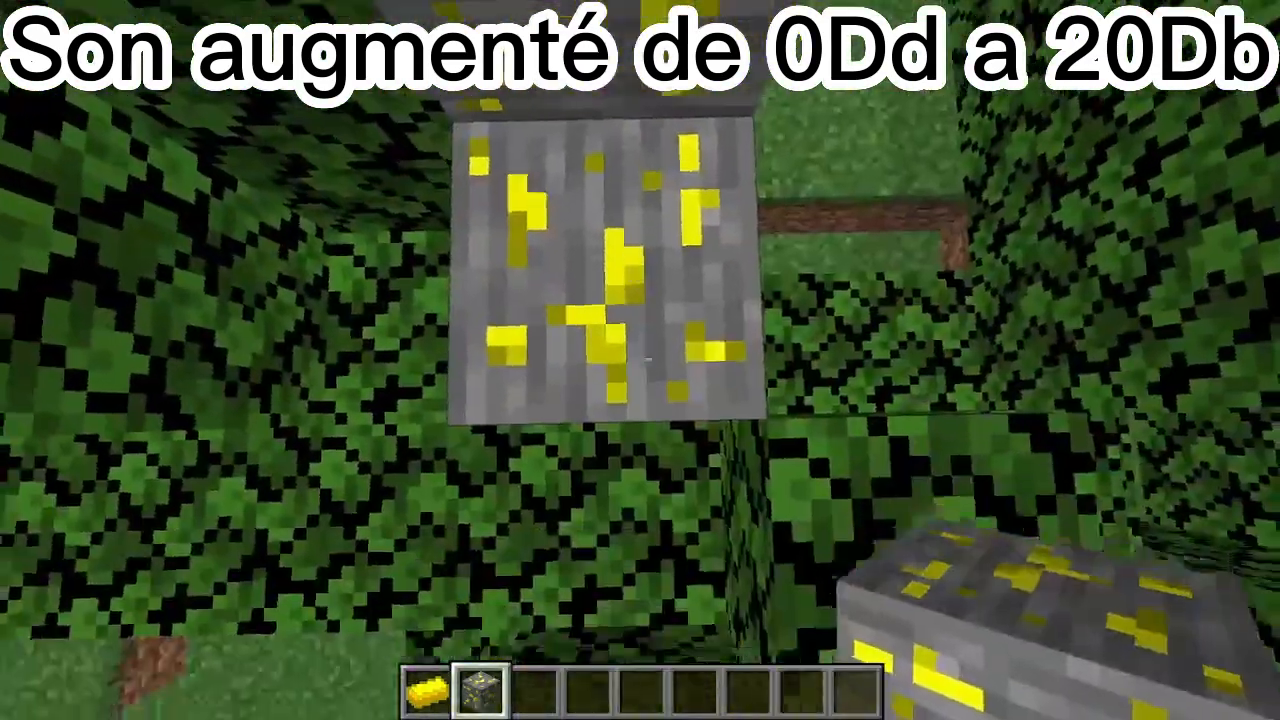
- Search the creative inventory for terre and place the Terre block in the third hotbar slot
text(edir)
key(BackSpace)
key(BackSpace)
key(BackSpace)
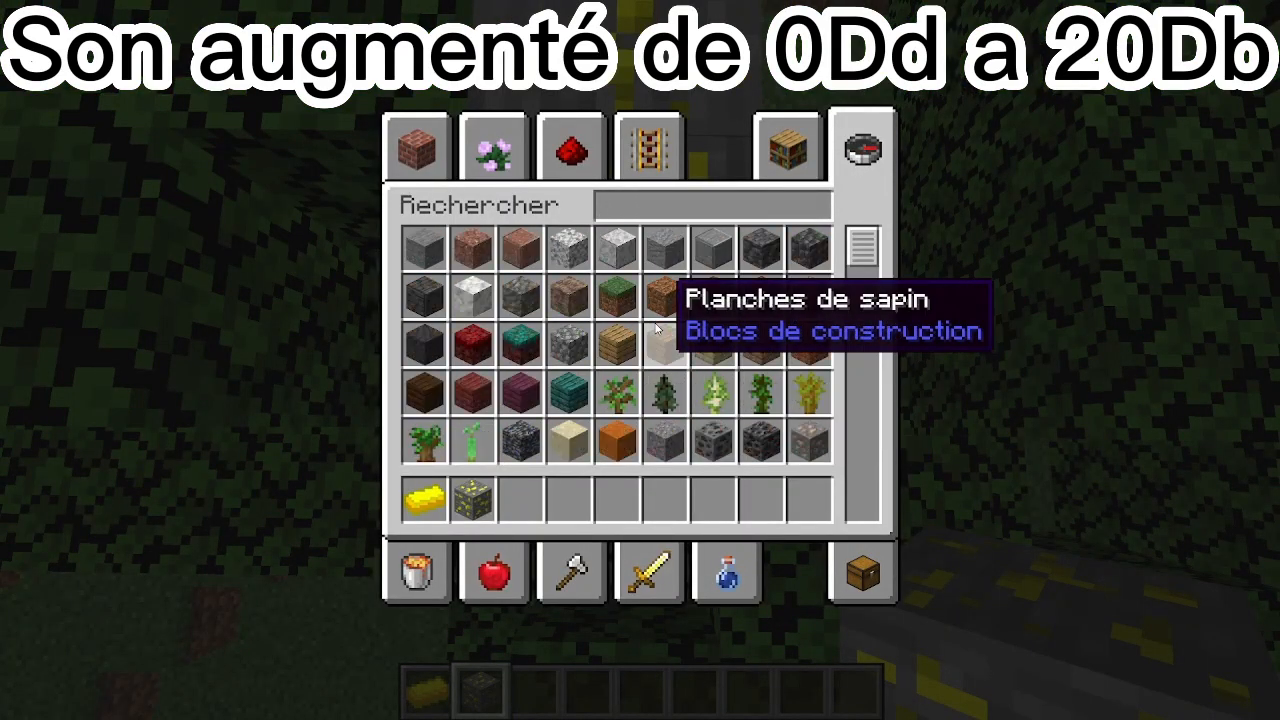
text(terre)
click(428, 251)
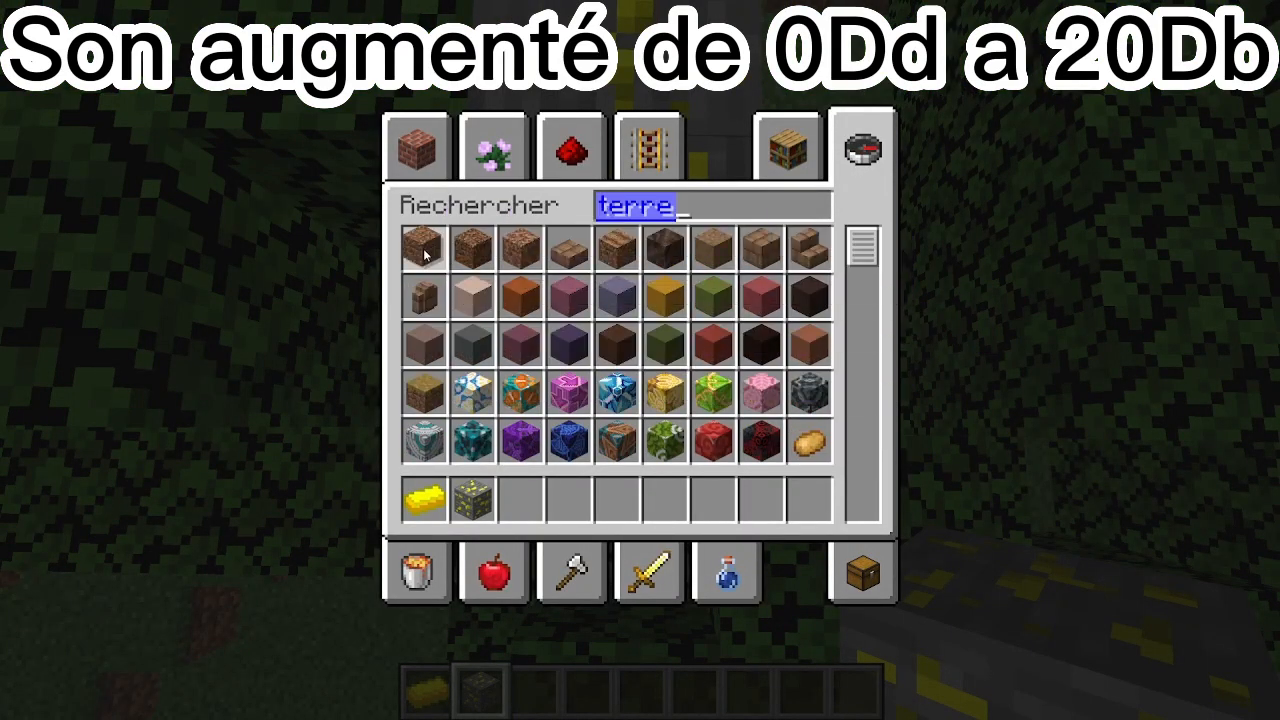
click(521, 499)
key(Escape)
- Place Terre blocks near the placed Lexa Ore, and break the Terre and ore blocks to compare them
scroll(640, 360, down, 1)
right_click(640, 360)
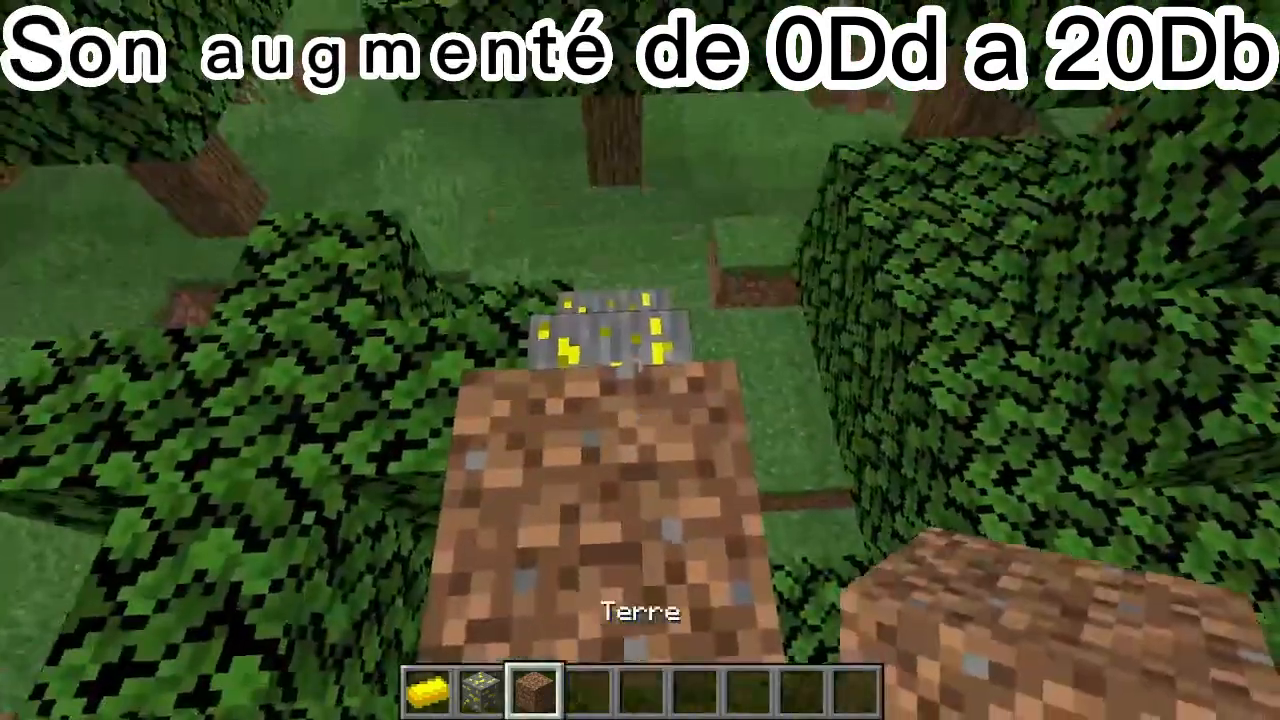
right_click(640, 360)
click(640, 360)
click(640, 360)
click(640, 360)
click(640, 360)
click(640, 360)
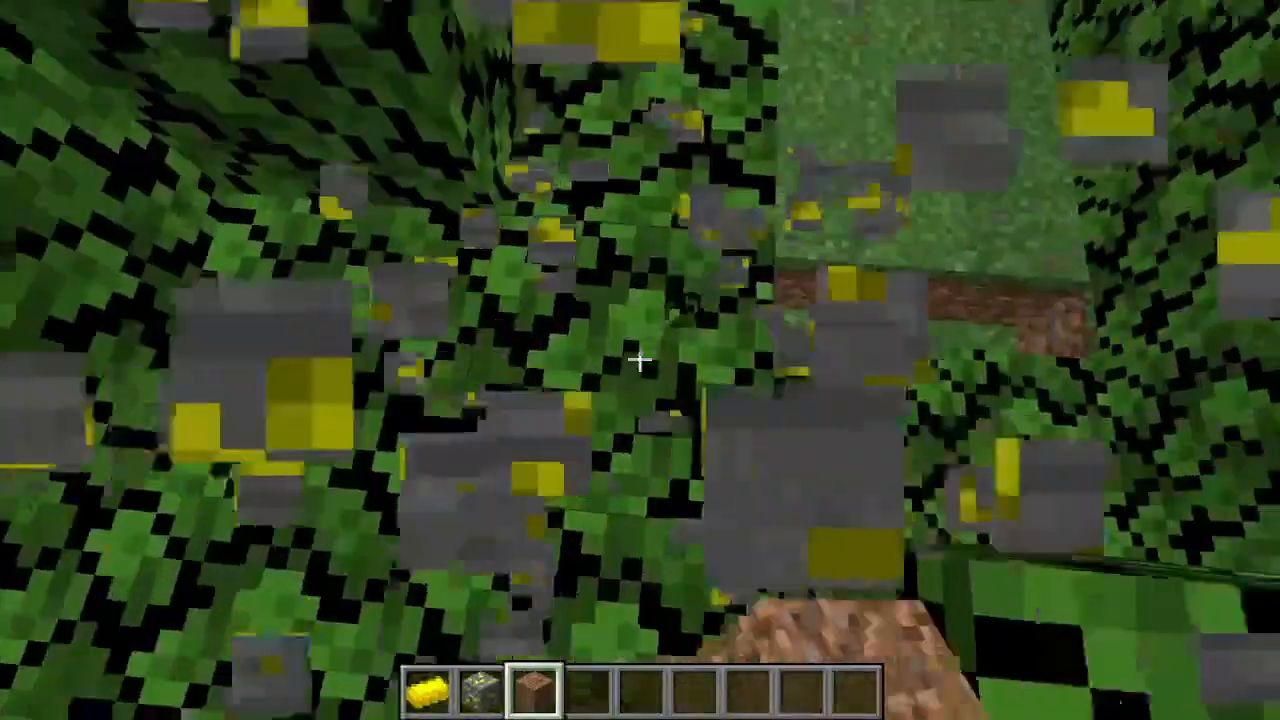
- Place one Lexa Ore block and one Terre block on the leaves, break both and select an empty hotbar slot
scroll(640, 360, down, 1)
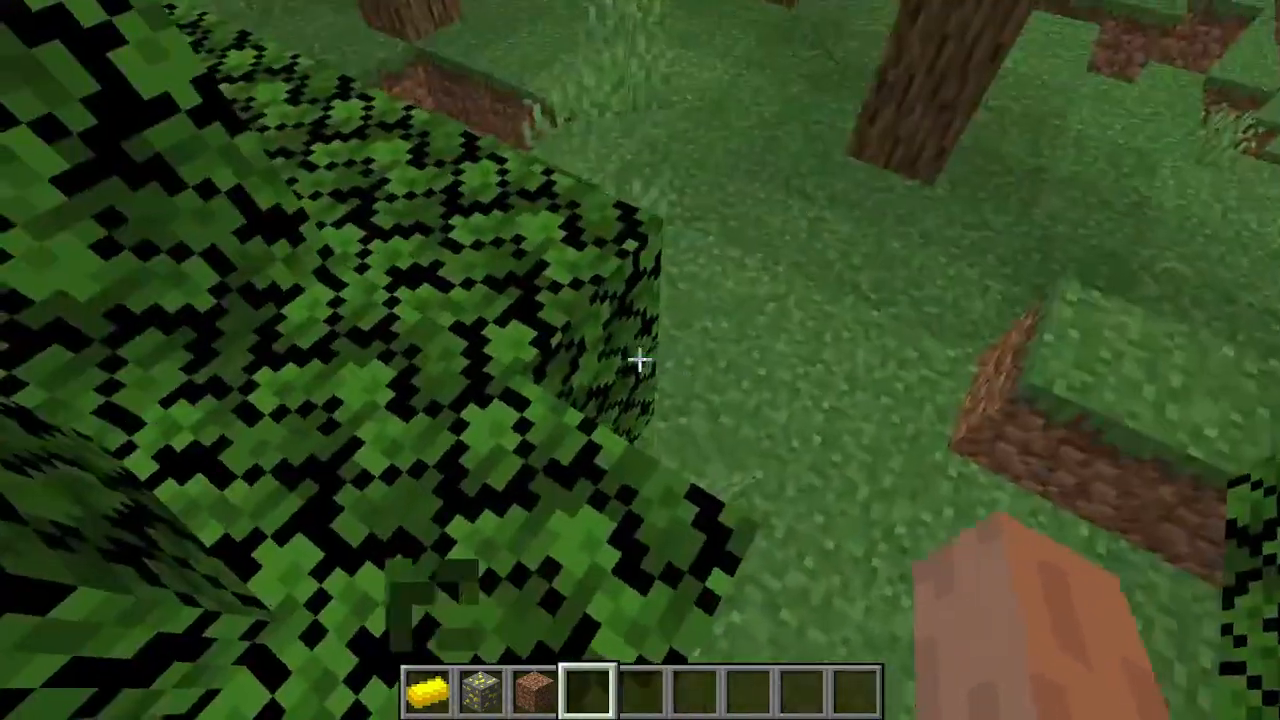
scroll(640, 360, up, 2)
right_click(640, 360)
scroll(640, 360, down, 1)
right_click(640, 360)
scroll(640, 360, up, 1)
click(640, 360)
click(640, 360)
scroll(640, 360, down, 2)
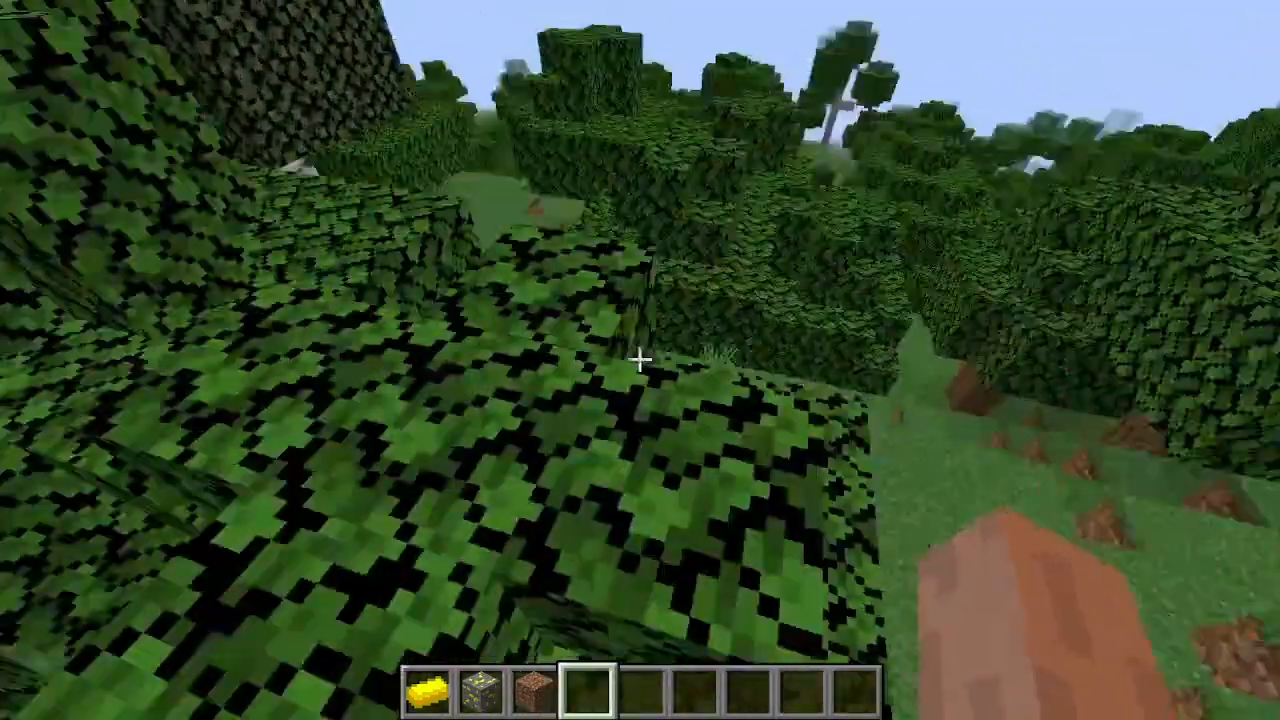
- Leave the Test world and quit the Minecraft test client to return to MCreator
key(Escape)
click(666, 470)
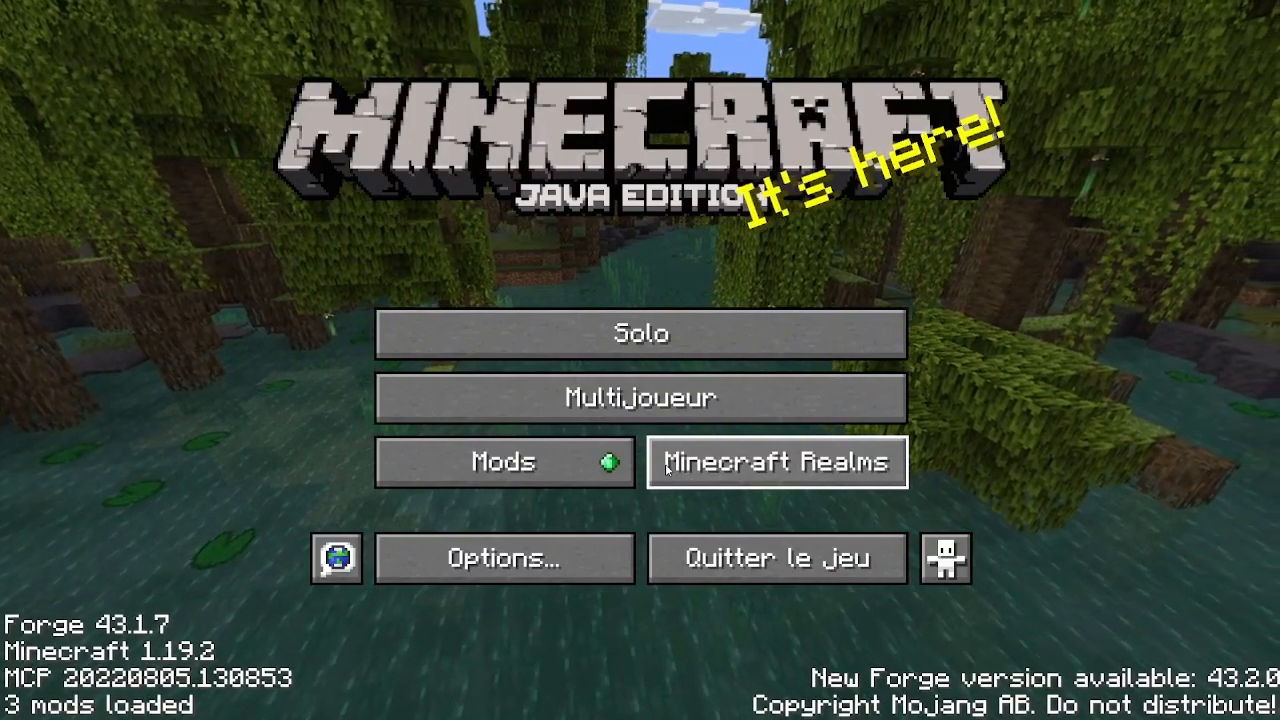
click(778, 558)
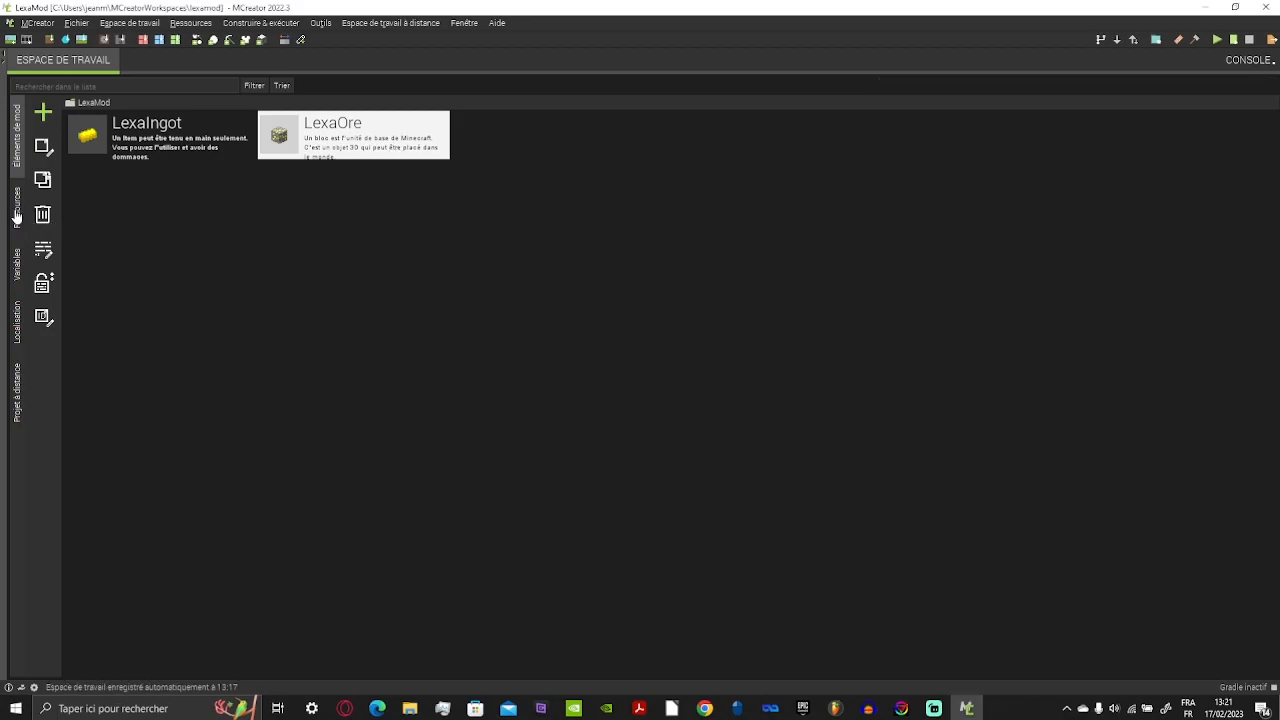
- Look through the workspace's resources, variables, localisation and remote project sections
click(16, 212)
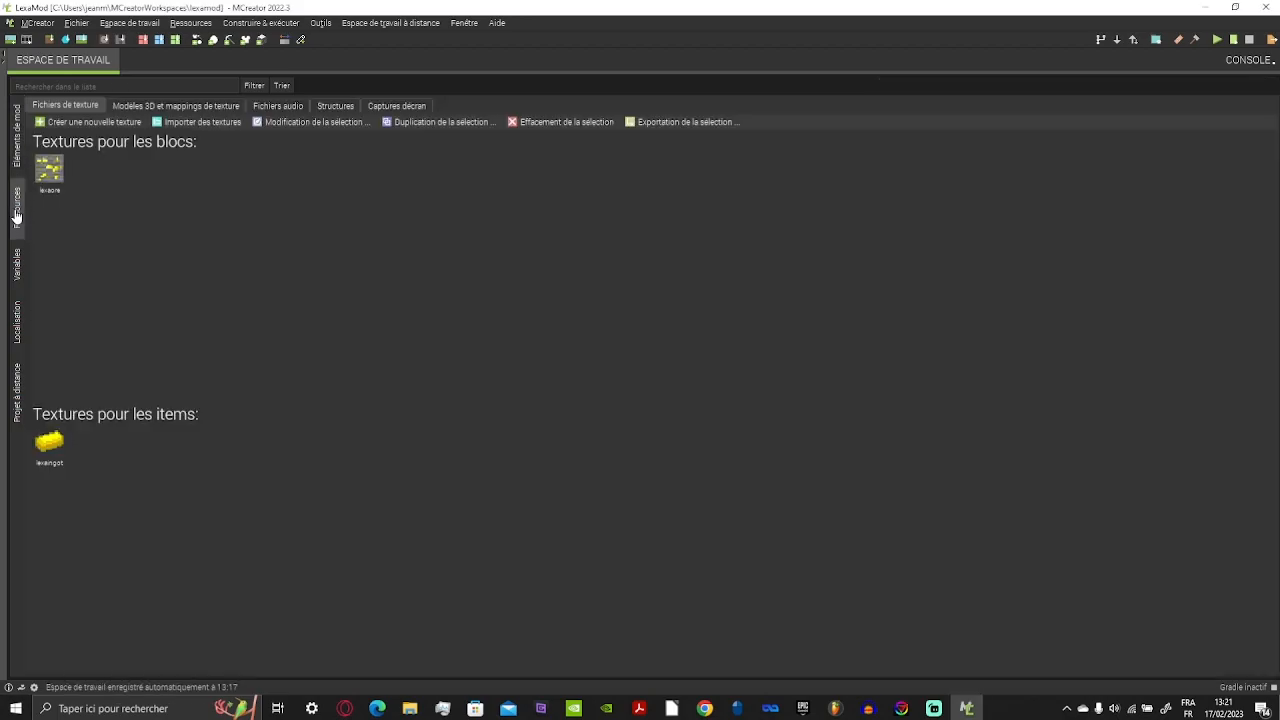
click(17, 264)
click(17, 322)
click(17, 395)
click(705, 447)
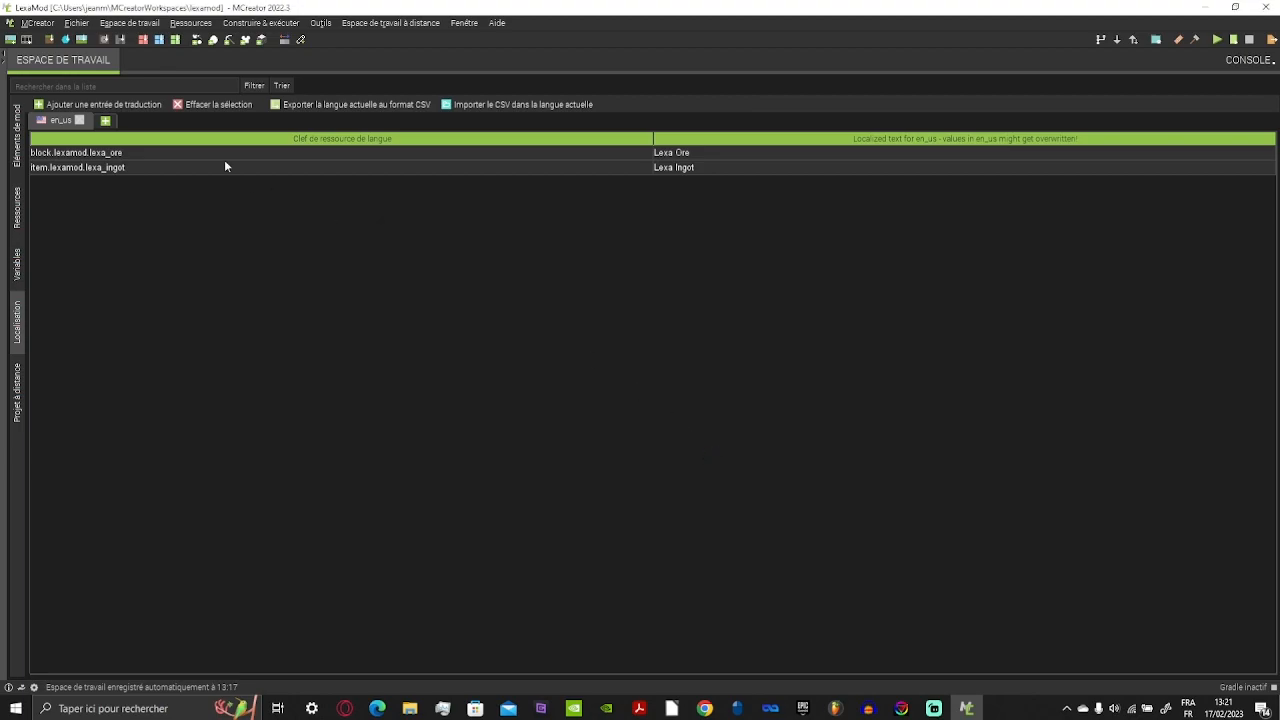
- Add the French fr_fr localisation, copying the existing translations from en_us
click(105, 121)
scroll(666, 385, down, 20)
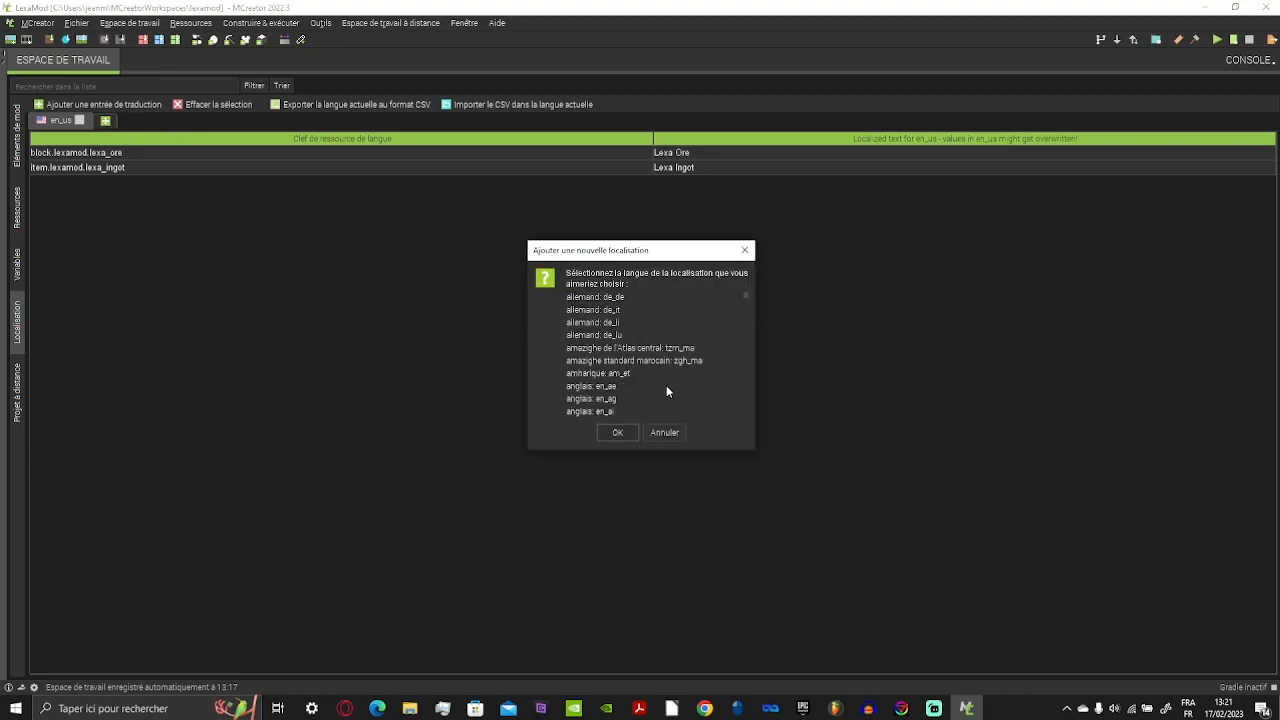
scroll(657, 388, down, 17)
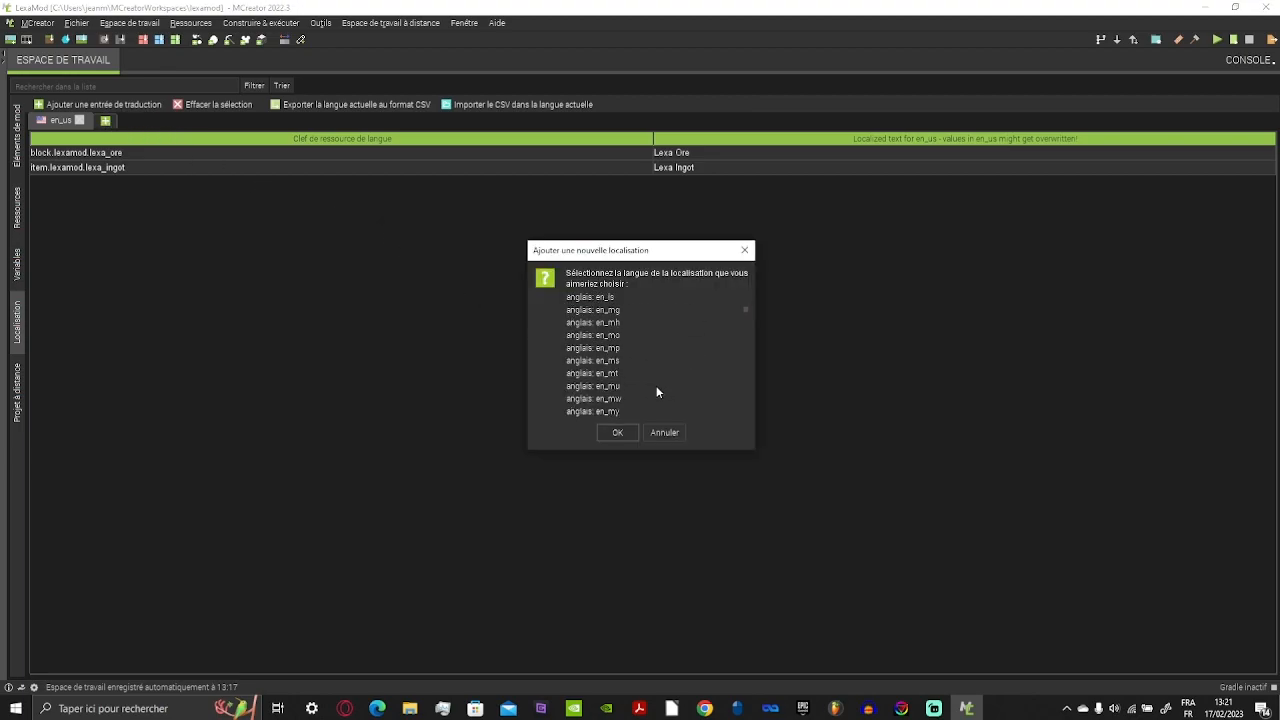
scroll(741, 316, down, 15)
scroll(673, 384, down, 15)
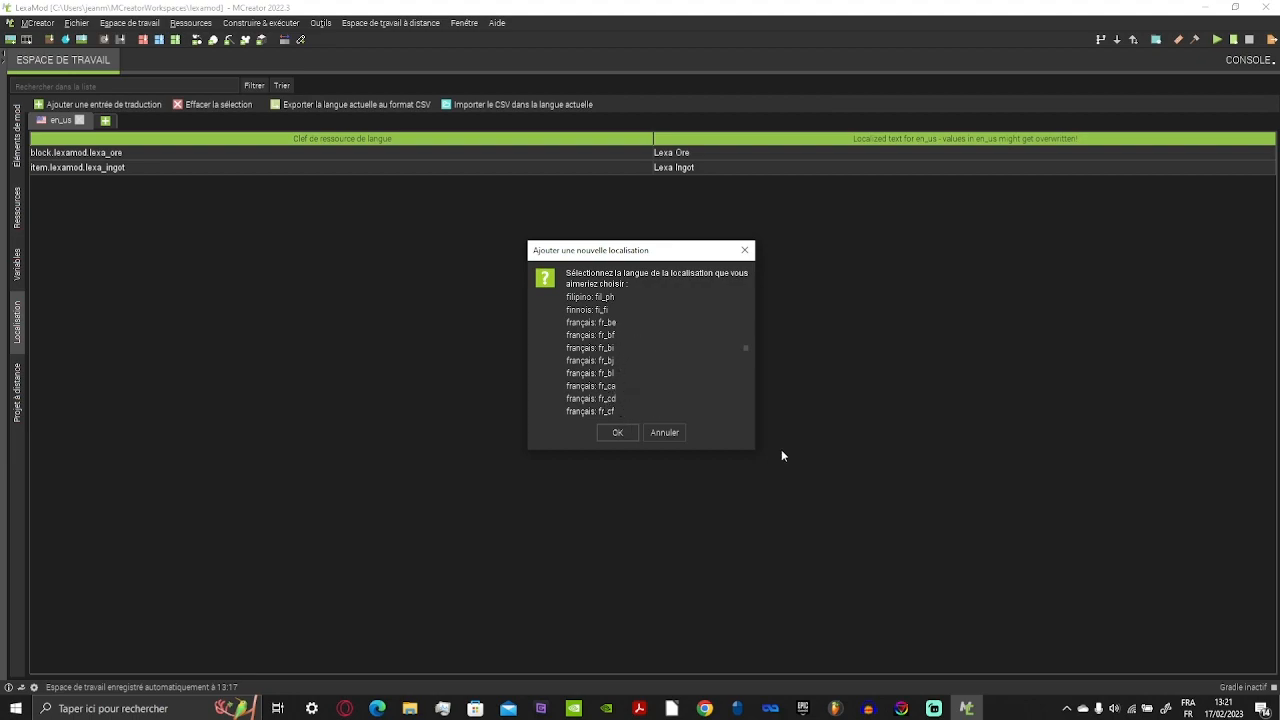
scroll(628, 410, down, 6)
scroll(628, 410, down, 7)
scroll(628, 408, up, 3)
scroll(617, 405, up, 12)
scroll(683, 384, up, 3)
click(596, 312)
click(620, 433)
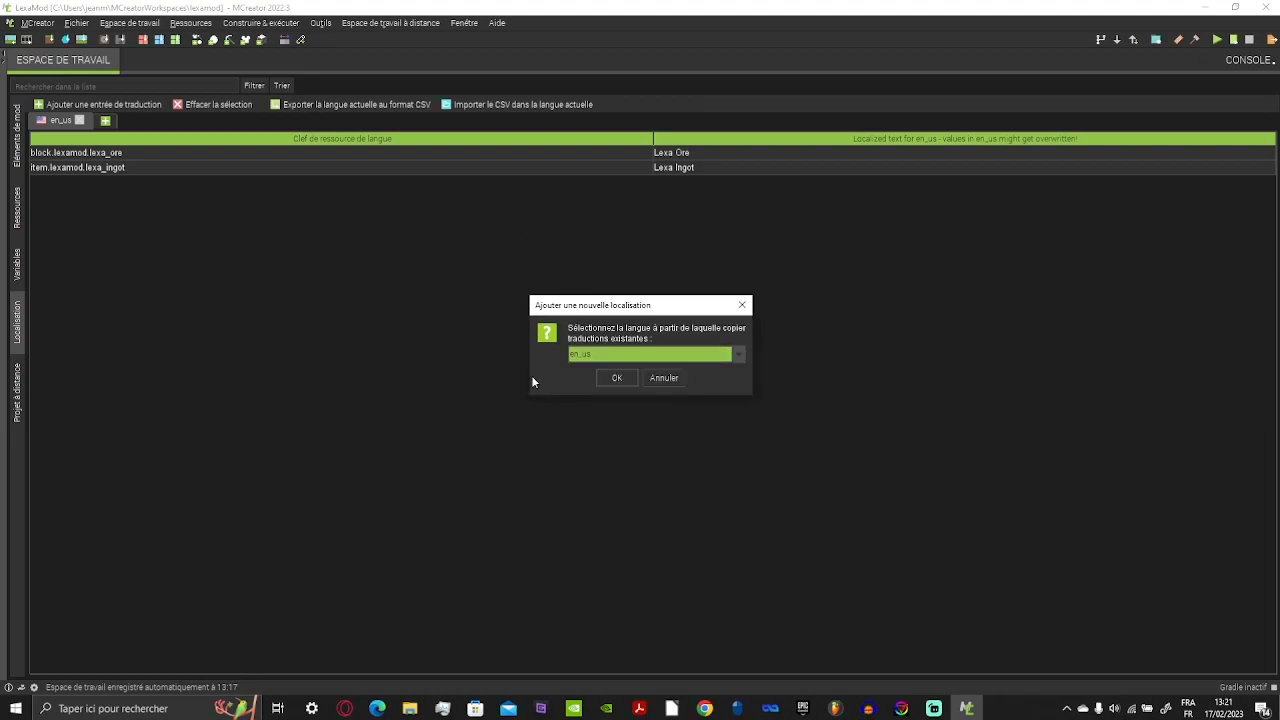
click(620, 377)
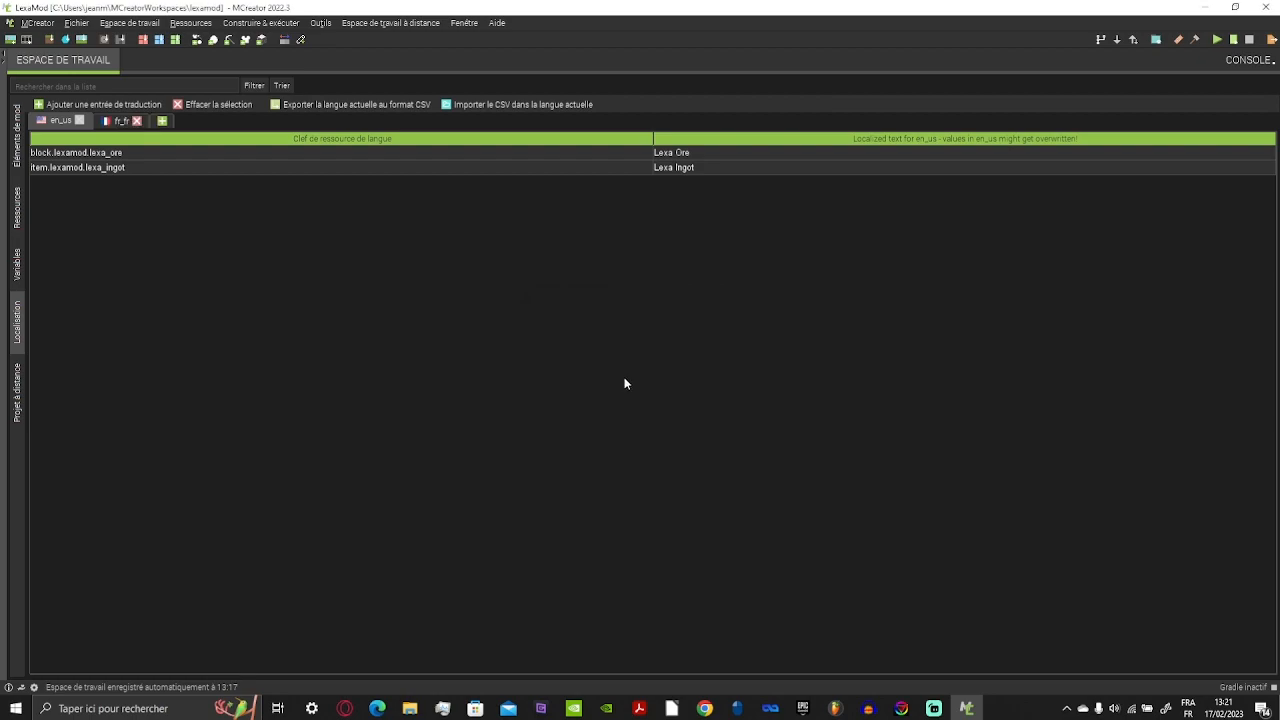
- Show the French fr_fr translations and open the Lexa Ore block's localized text for editing
click(117, 124)
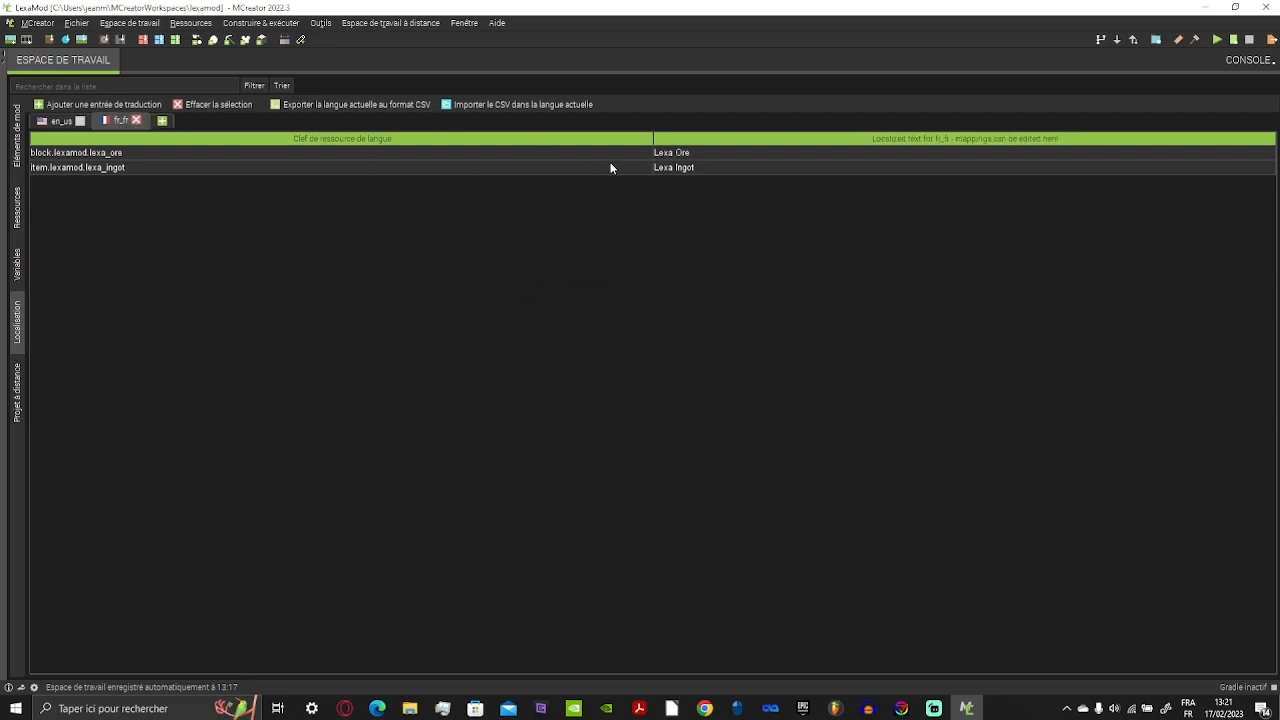
double_click(694, 154)
drag(692, 154, 629, 161)
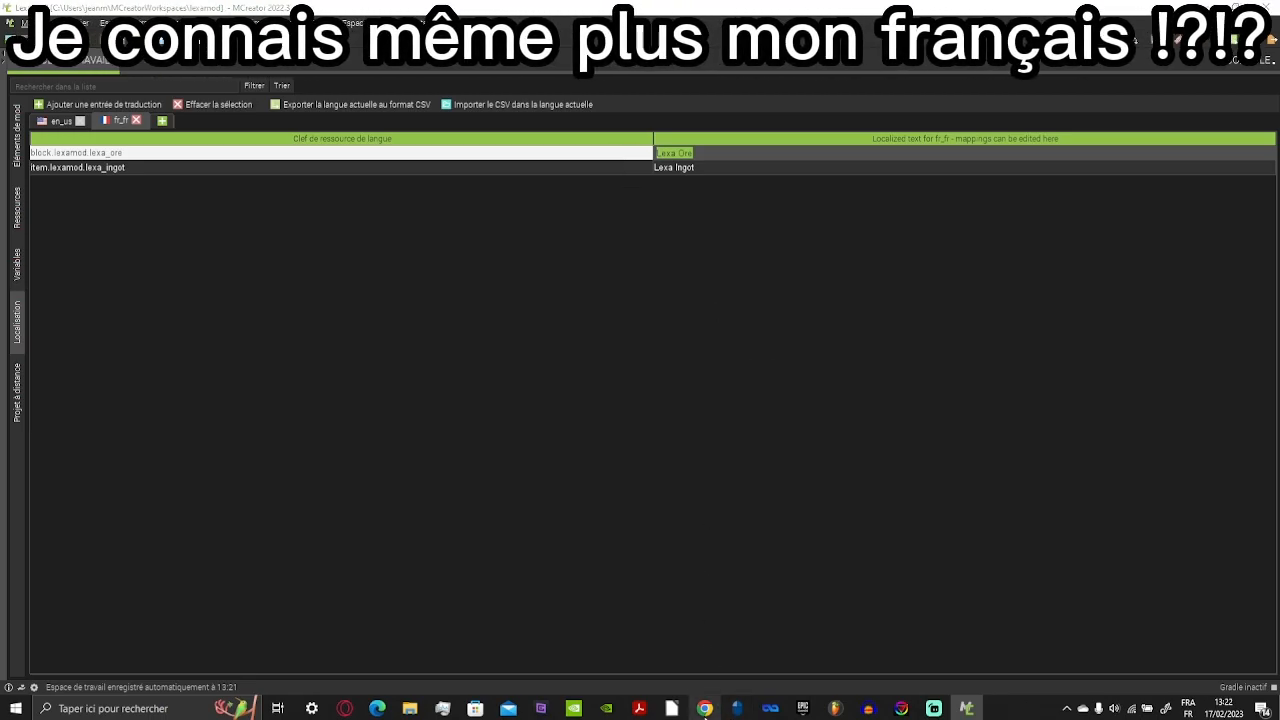
- Switch to Chrome and look up the French translation of the English word "ore" in Google Traduction
click(704, 708)
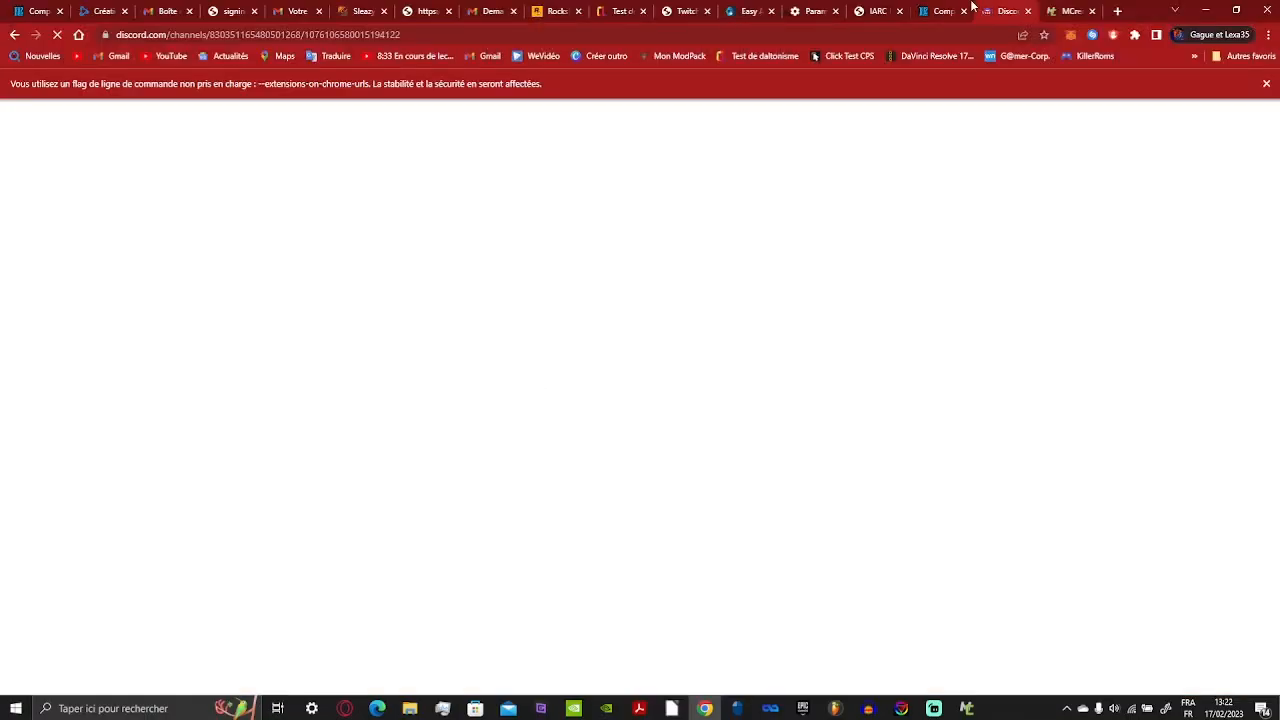
click(1117, 10)
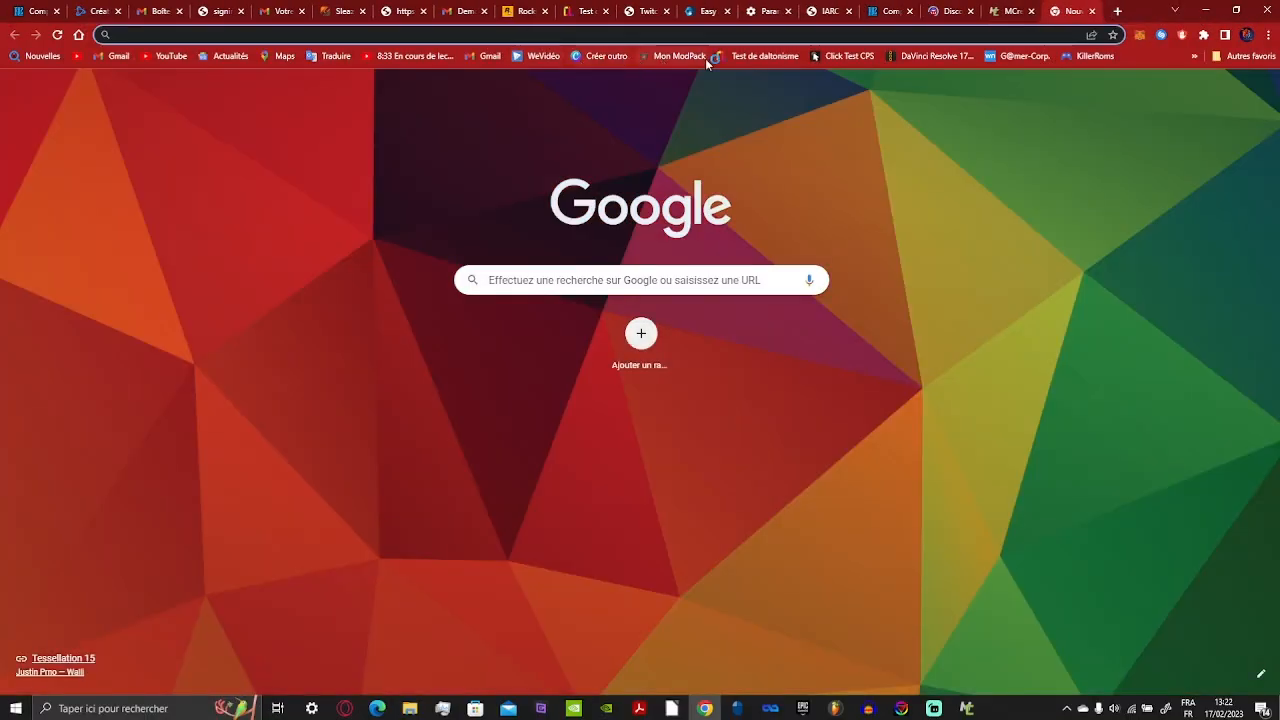
click(347, 57)
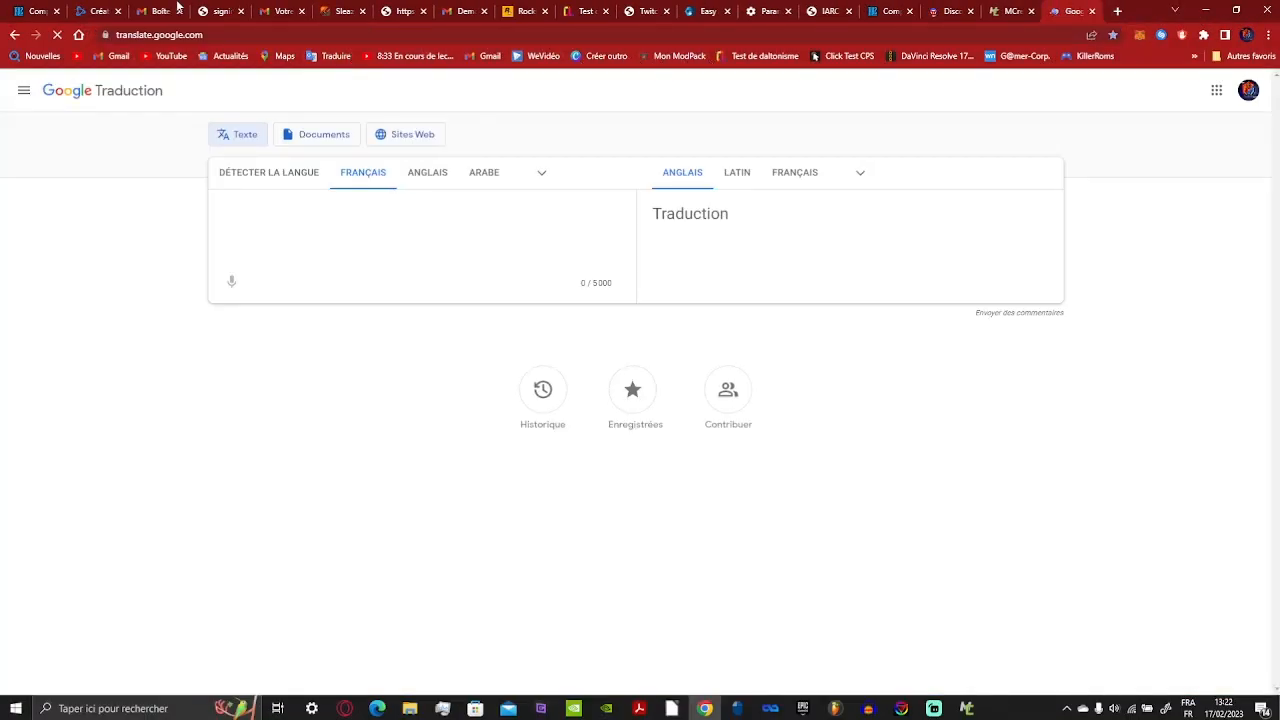
click(402, 184)
click(405, 237)
text(ore)
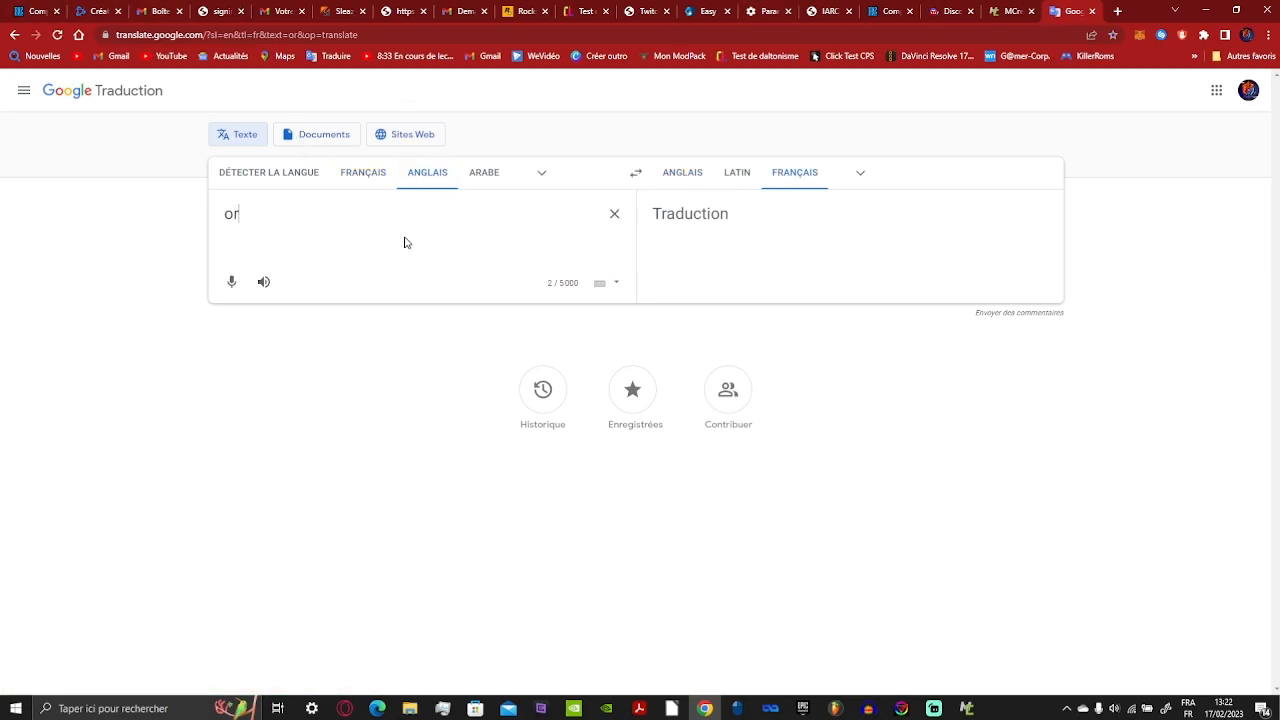
- Return to MCreator and set the French name of block.lexamod.lexa_ore to "Minerai de Lexa"
click(966, 708)
text(Min)
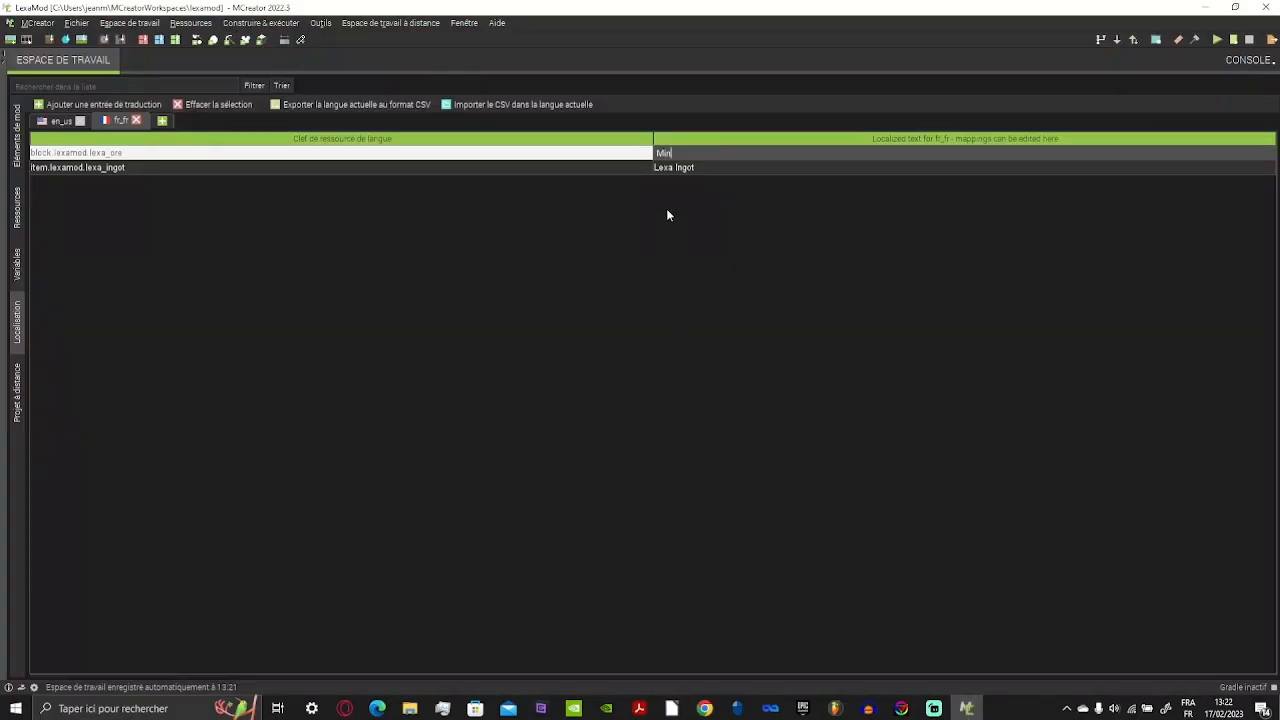
text(erai de Lexa)
click(703, 172)
click(703, 157)
- Set the French name of item.lexamod.lexa_ingot to "L'ingot de Lexa"
double_click(719, 167)
drag(718, 168, 561, 169)
drag(705, 169, 552, 160)
text(L)
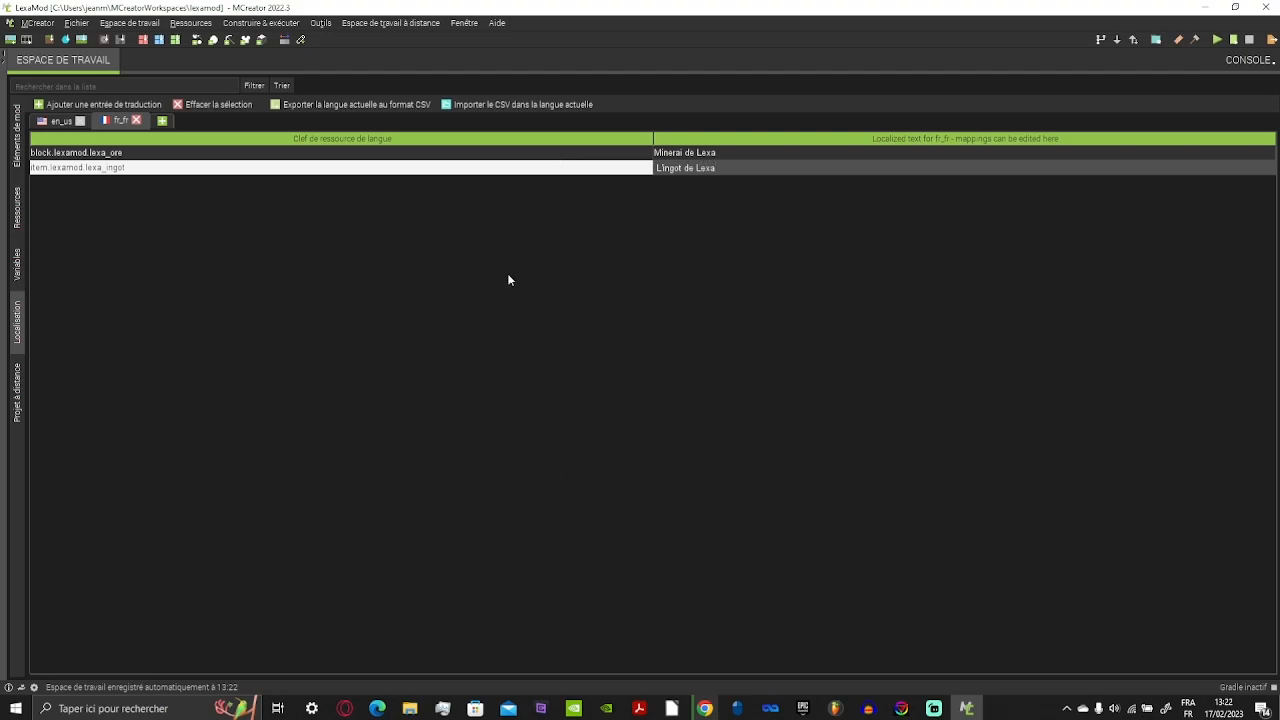
click(629, 155)
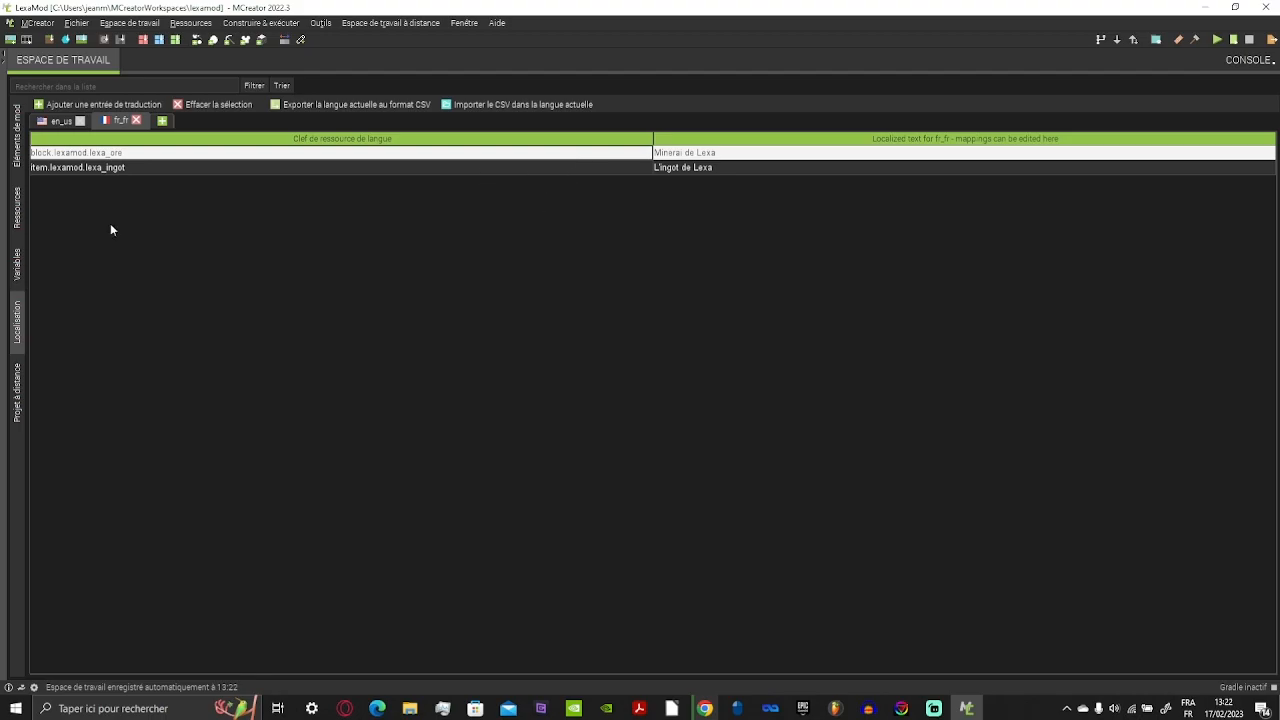
- Change the LexaOre block's vanilla sound set to STONE and save the mod element
click(15, 164)
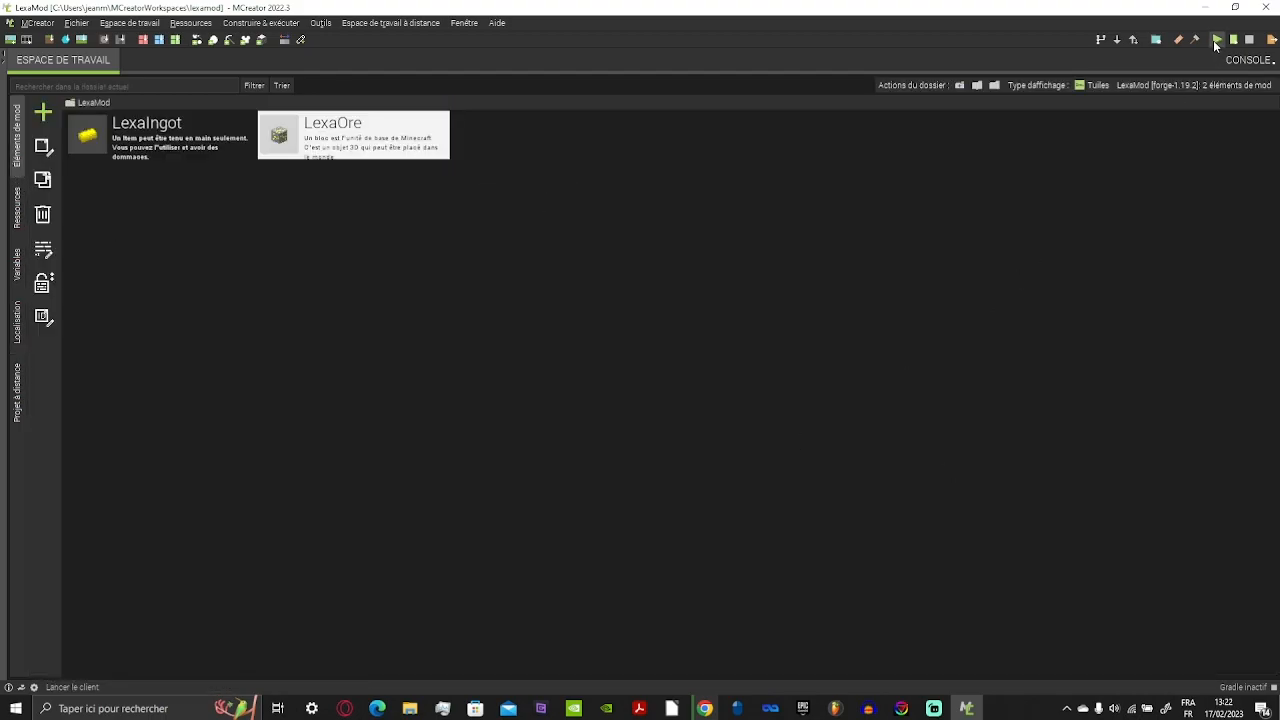
double_click(354, 133)
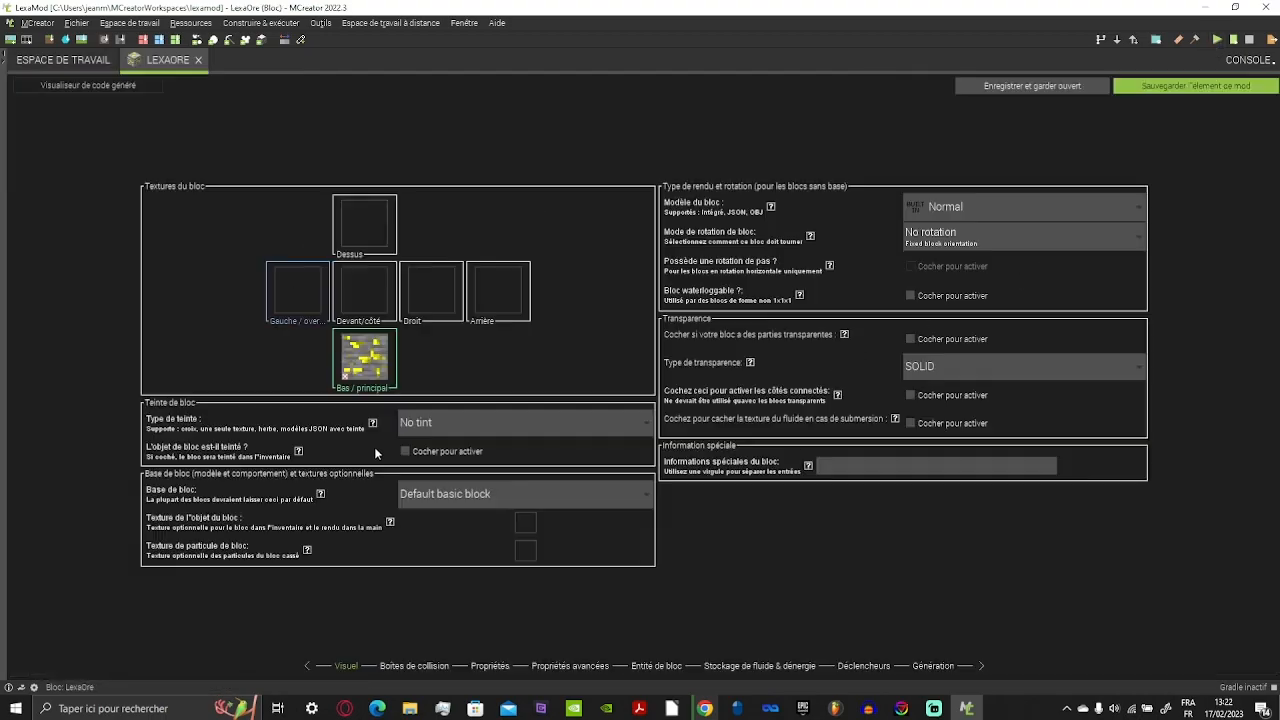
click(450, 666)
click(489, 666)
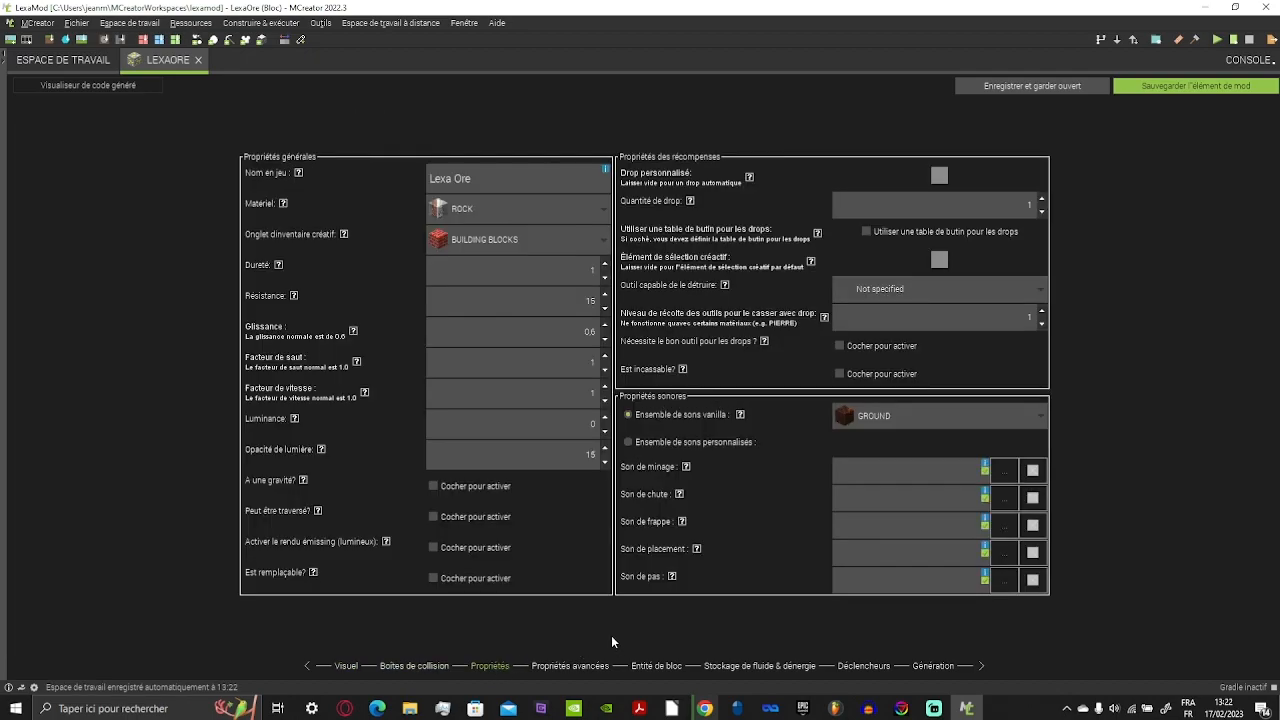
click(926, 413)
click(922, 519)
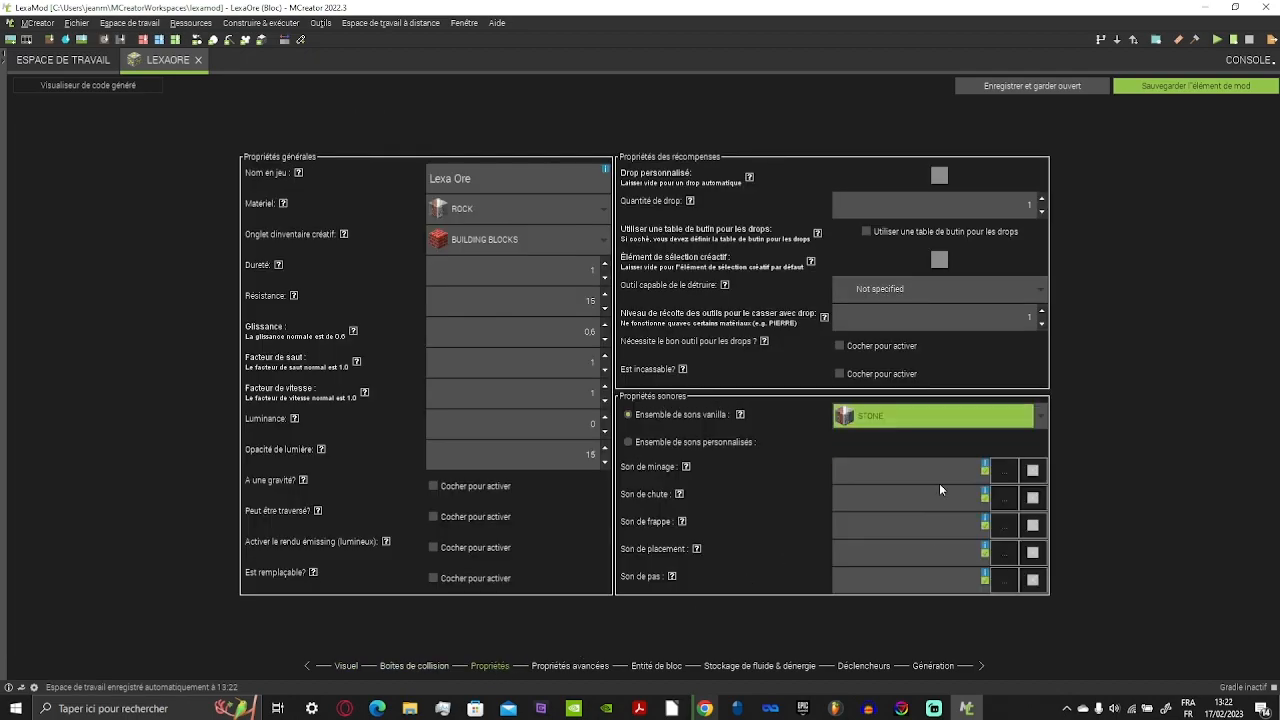
click(1170, 87)
drag(843, 386, 382, 319)
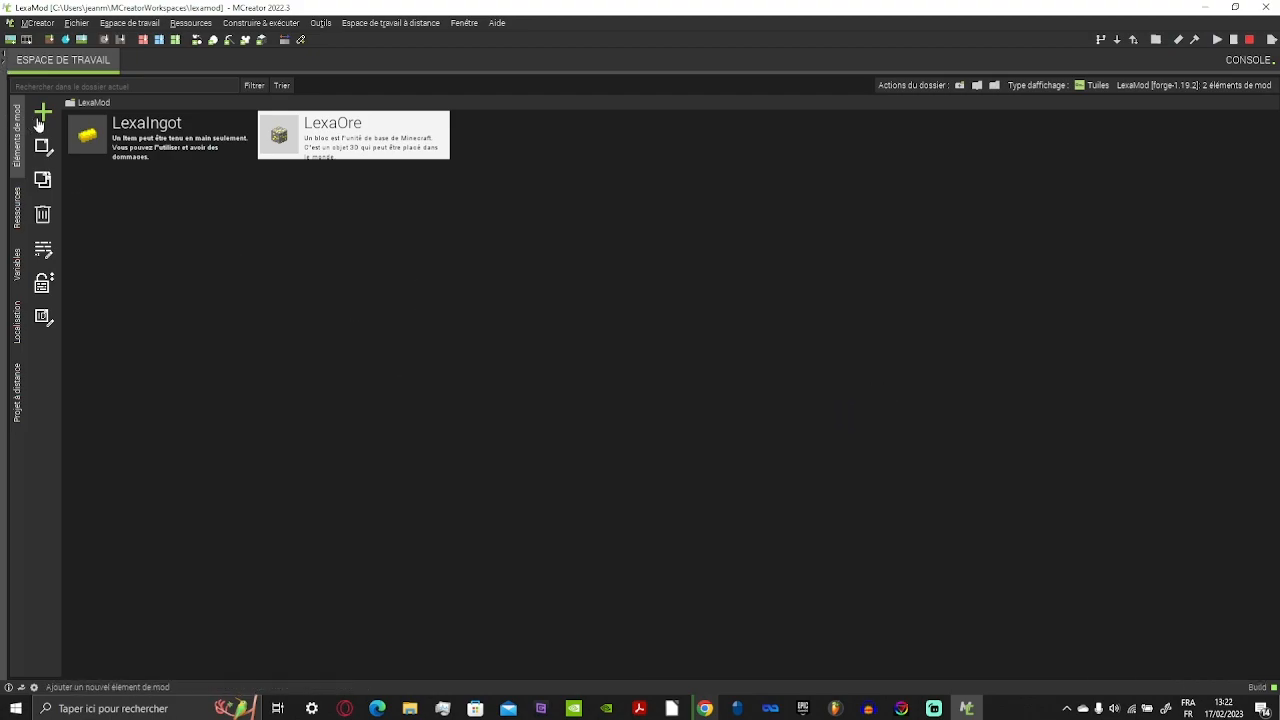
- Create a new block mod element named LexaBlock
click(39, 119)
text(b)
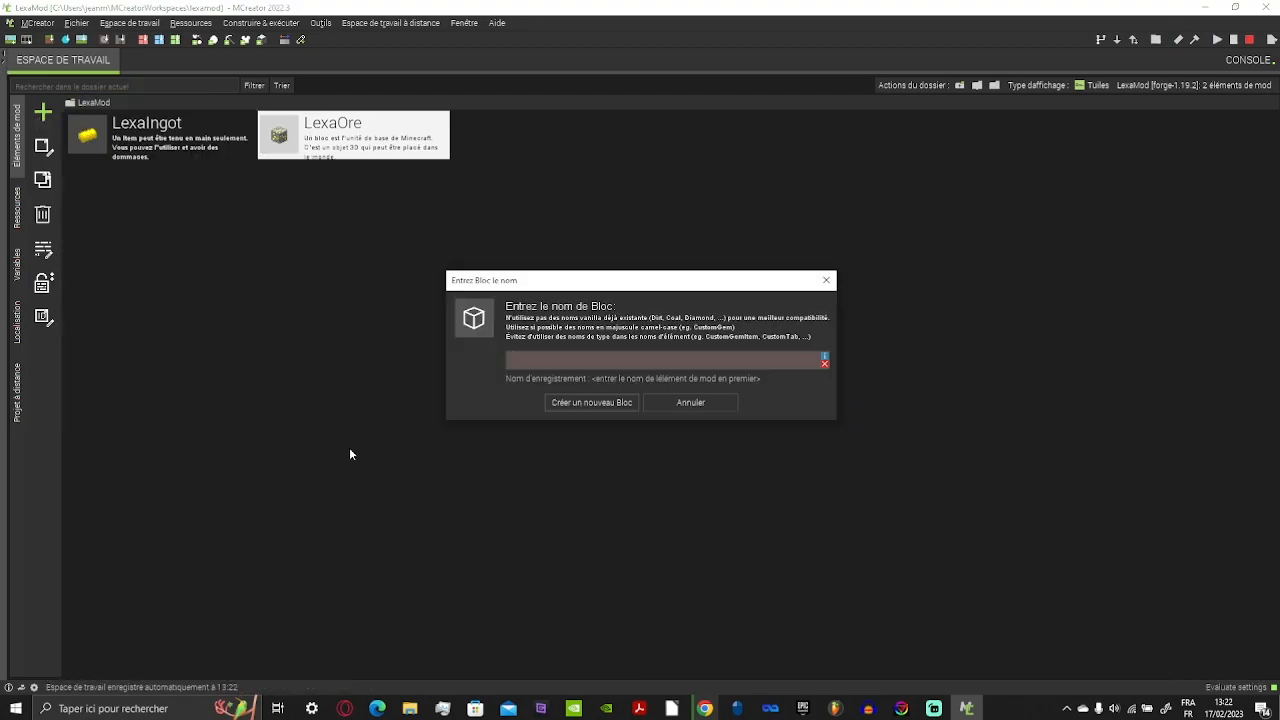
text(LexaBlock)
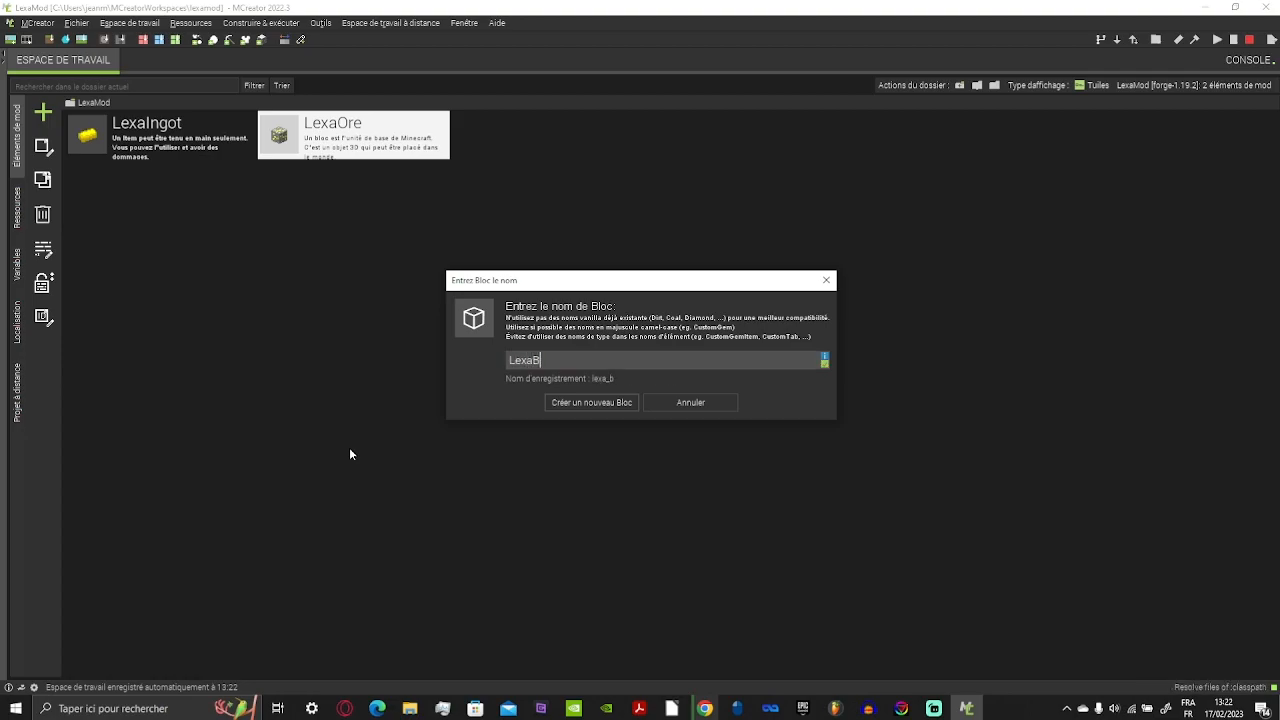
key(Return)
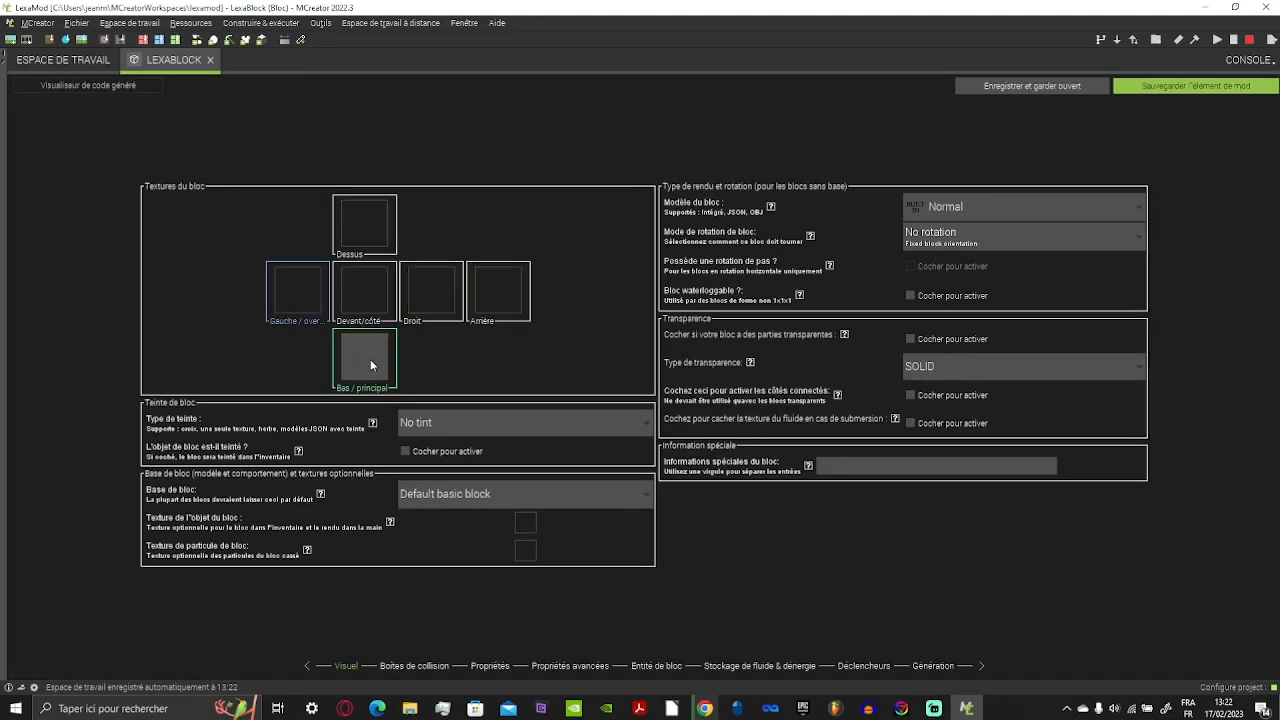
- Create a blank 16x16 block texture for LexaBlock and choose a base texture for the Stamp tool
click(370, 359)
click(423, 220)
click(777, 404)
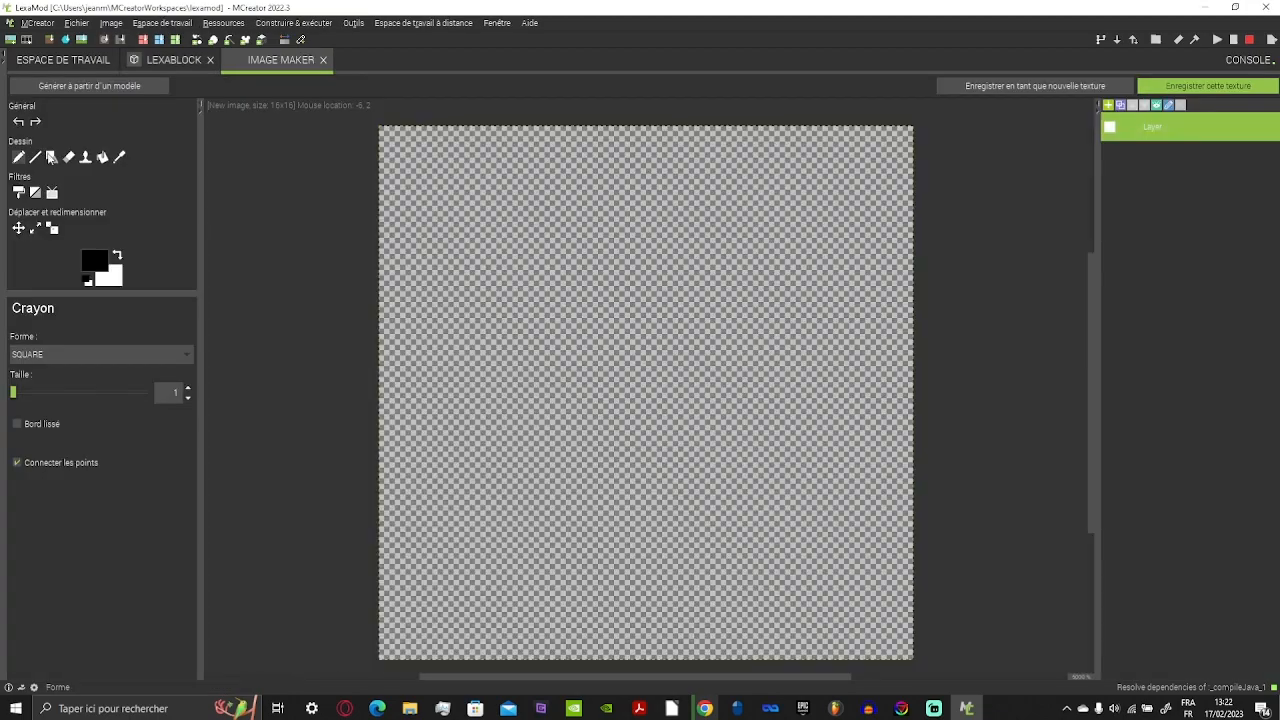
click(85, 157)
click(131, 343)
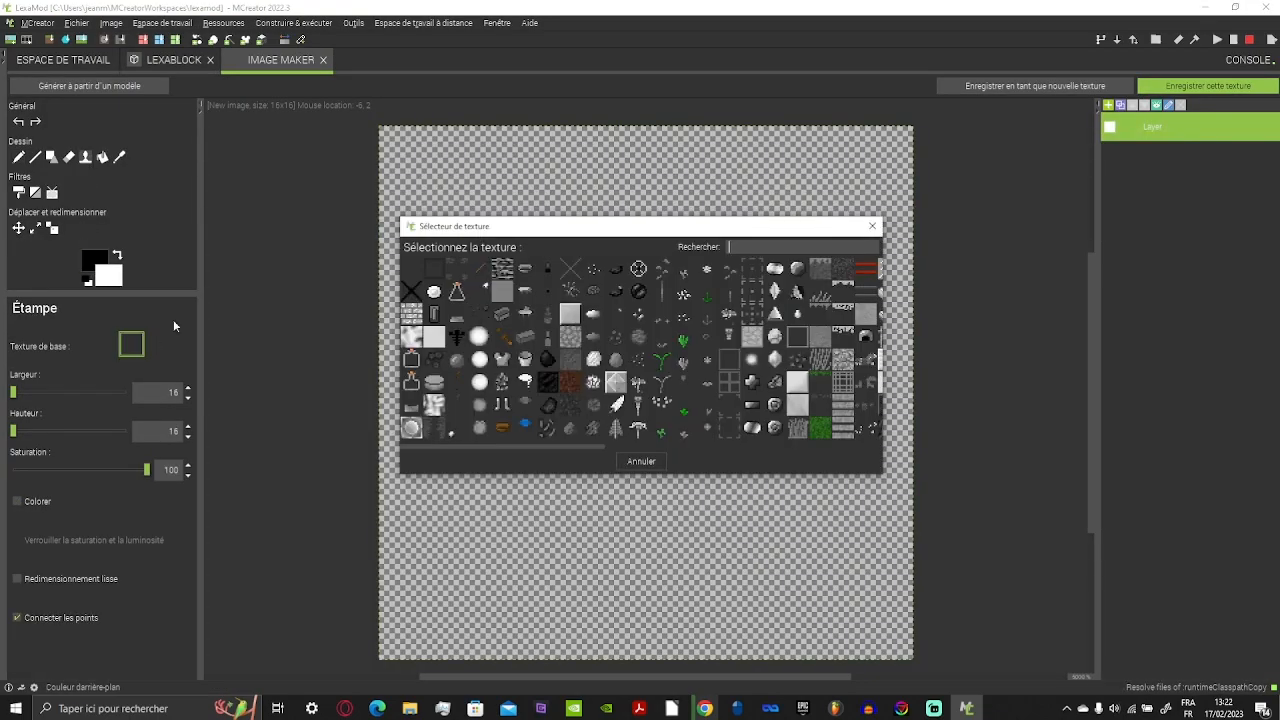
click(411, 428)
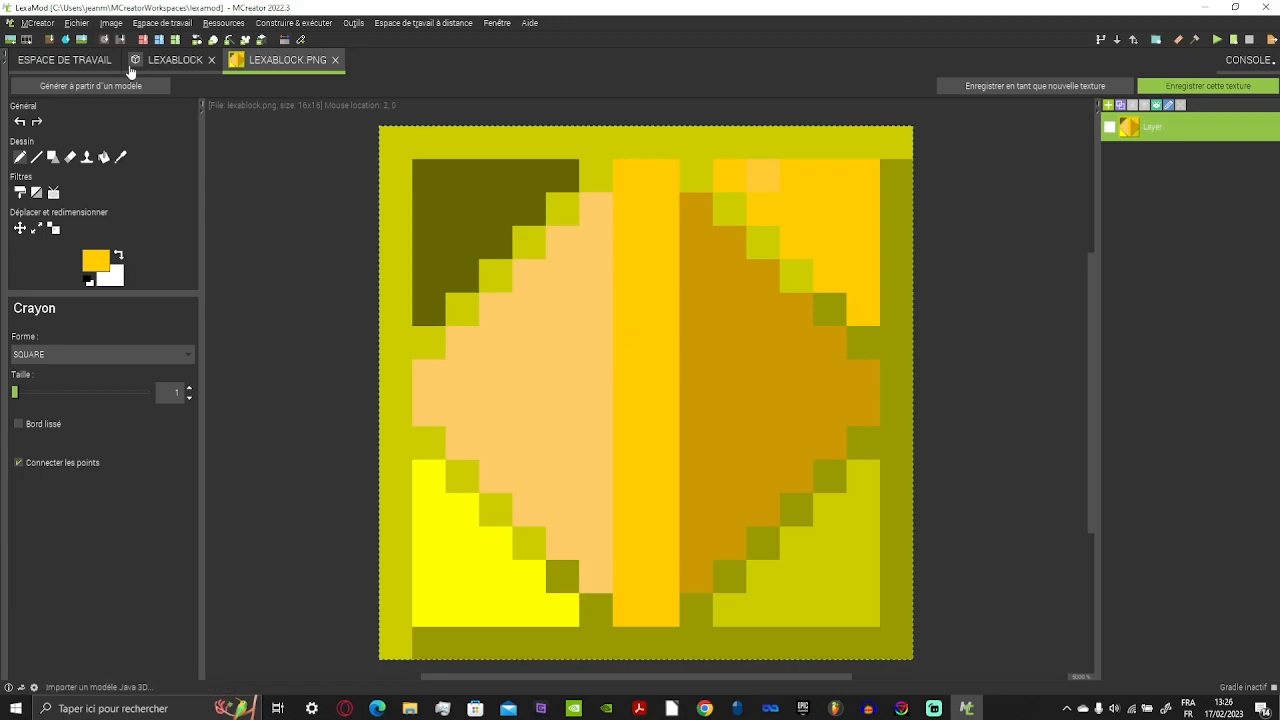
- Assign the lexablock texture to LexaBlock's bottom/main face and review the texture image
click(87, 64)
click(156, 66)
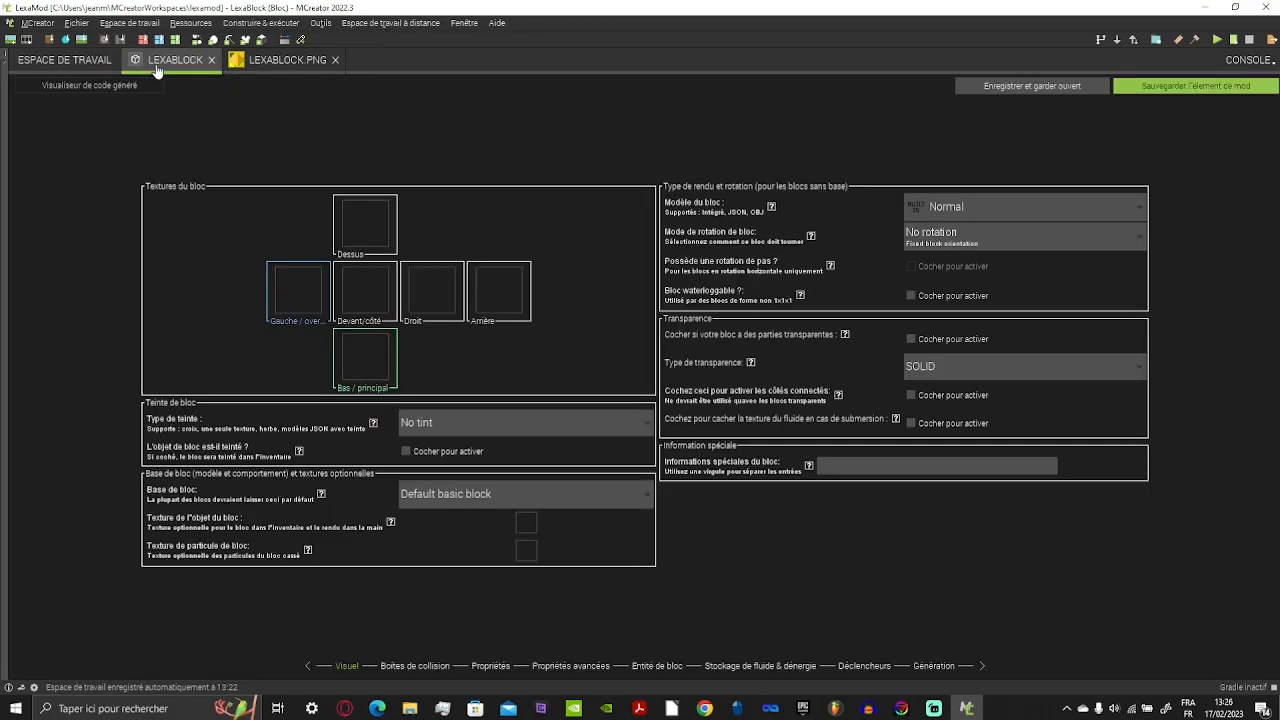
click(365, 355)
click(609, 497)
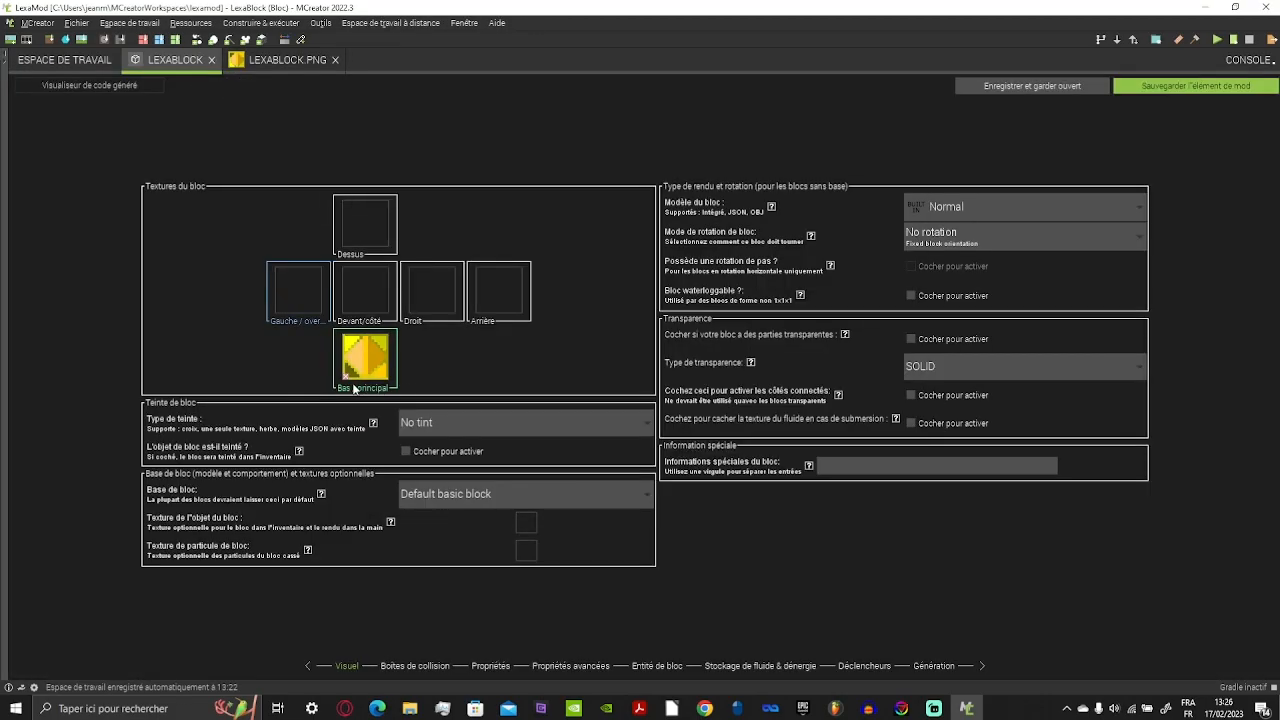
click(285, 60)
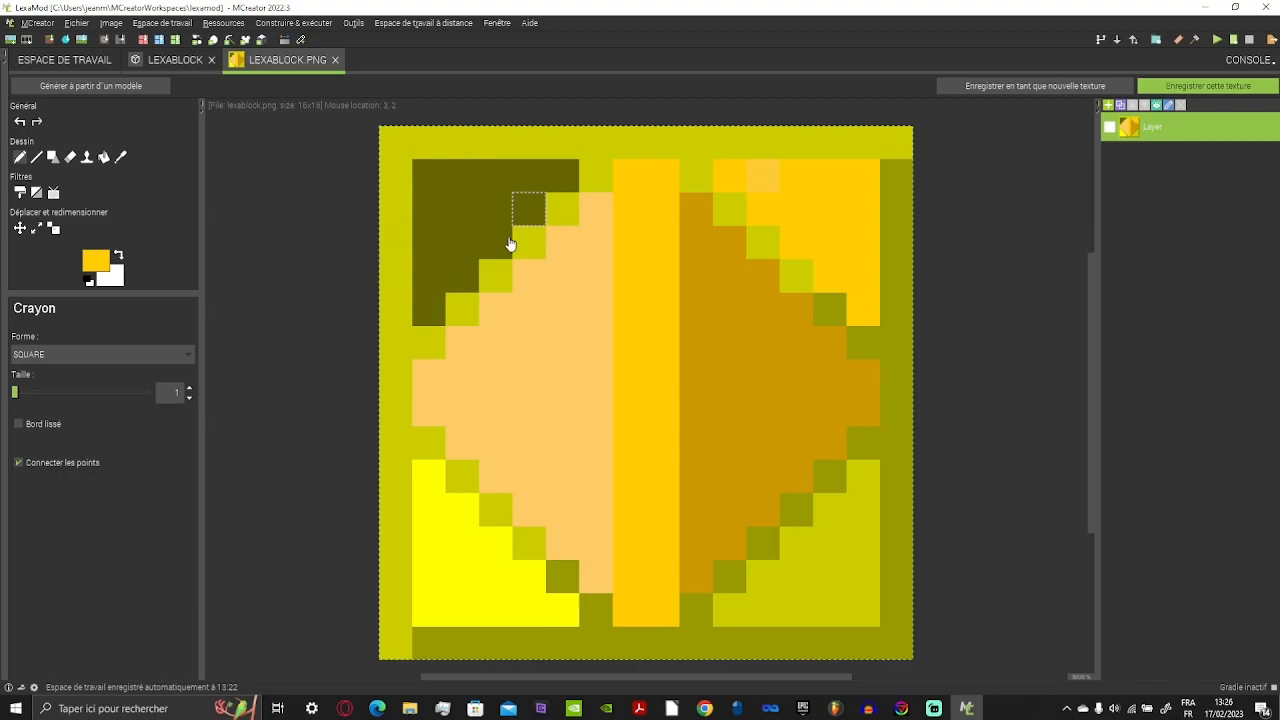
click(143, 66)
- Set LexaBlock's vanilla sound set to METAL and its hardness to 5
click(415, 666)
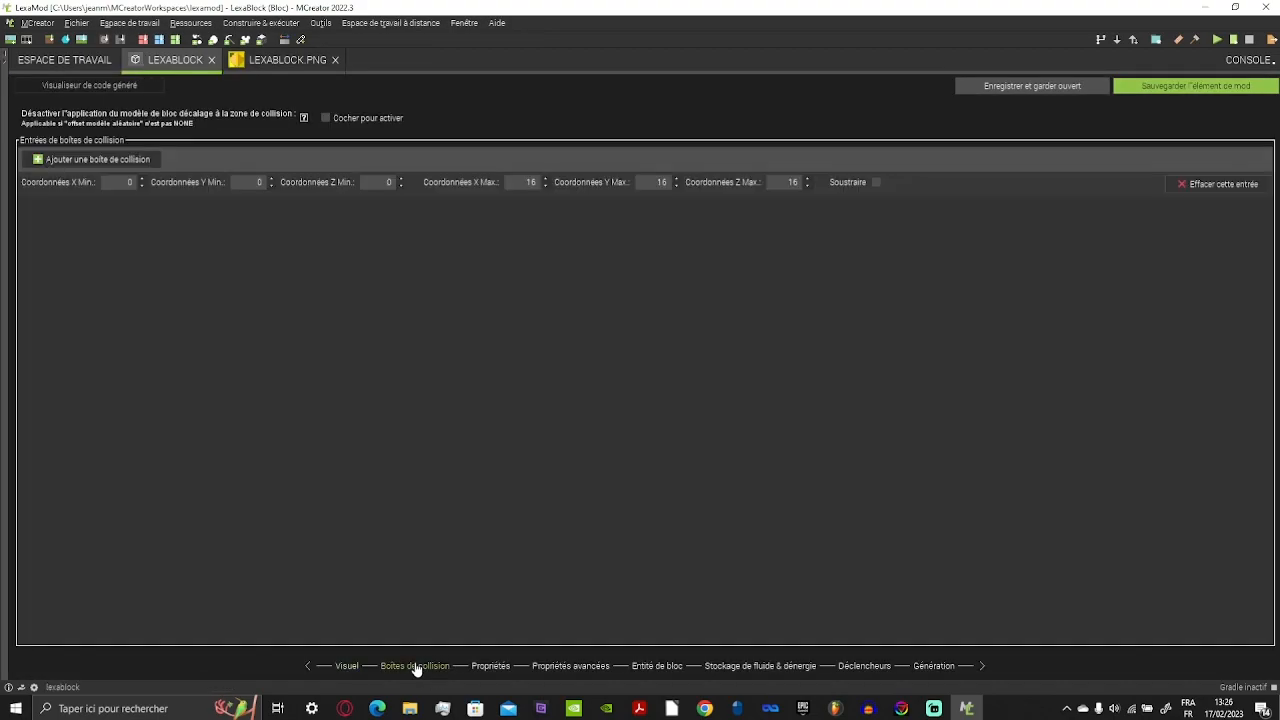
click(495, 666)
click(978, 414)
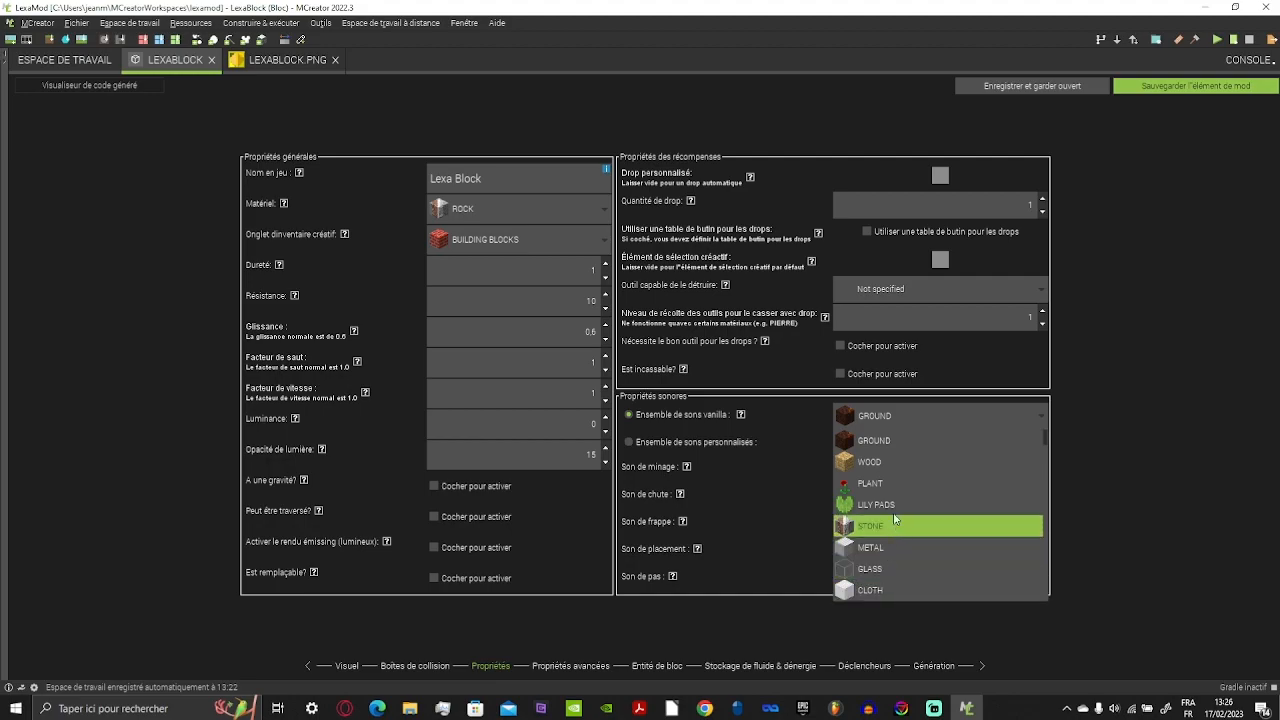
scroll(922, 561, down, 1)
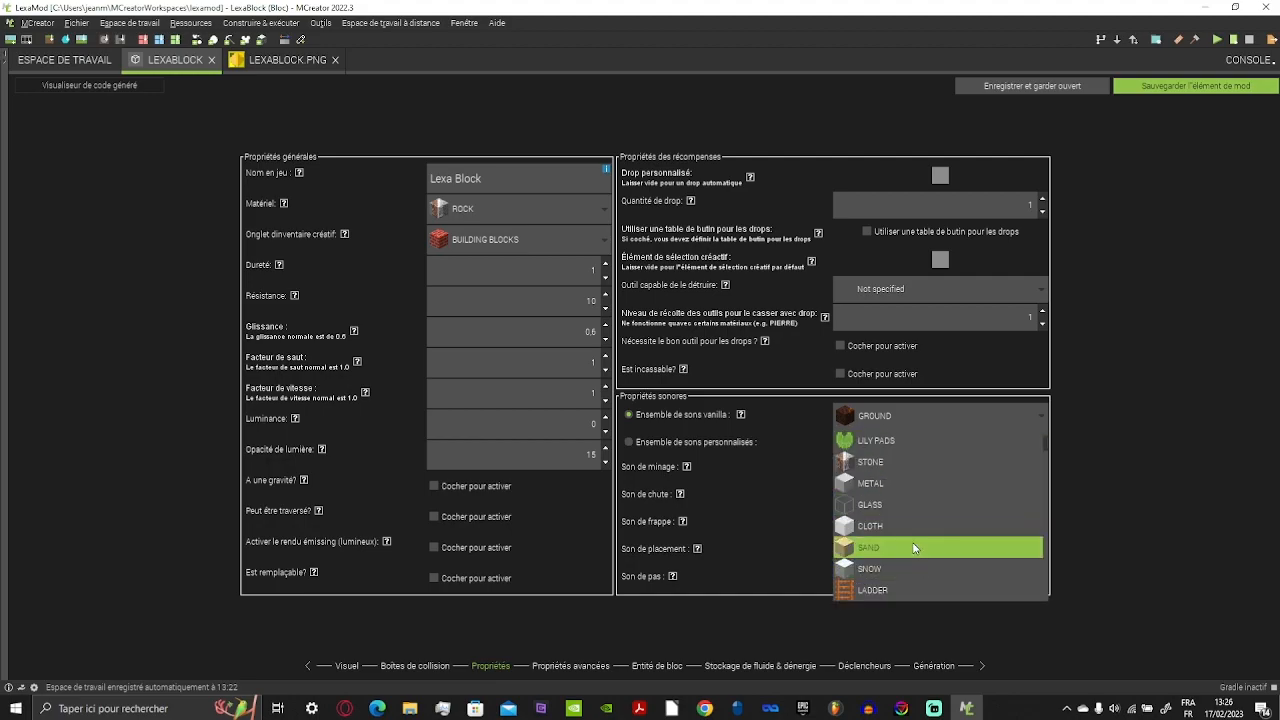
scroll(915, 550, up, 1)
click(893, 548)
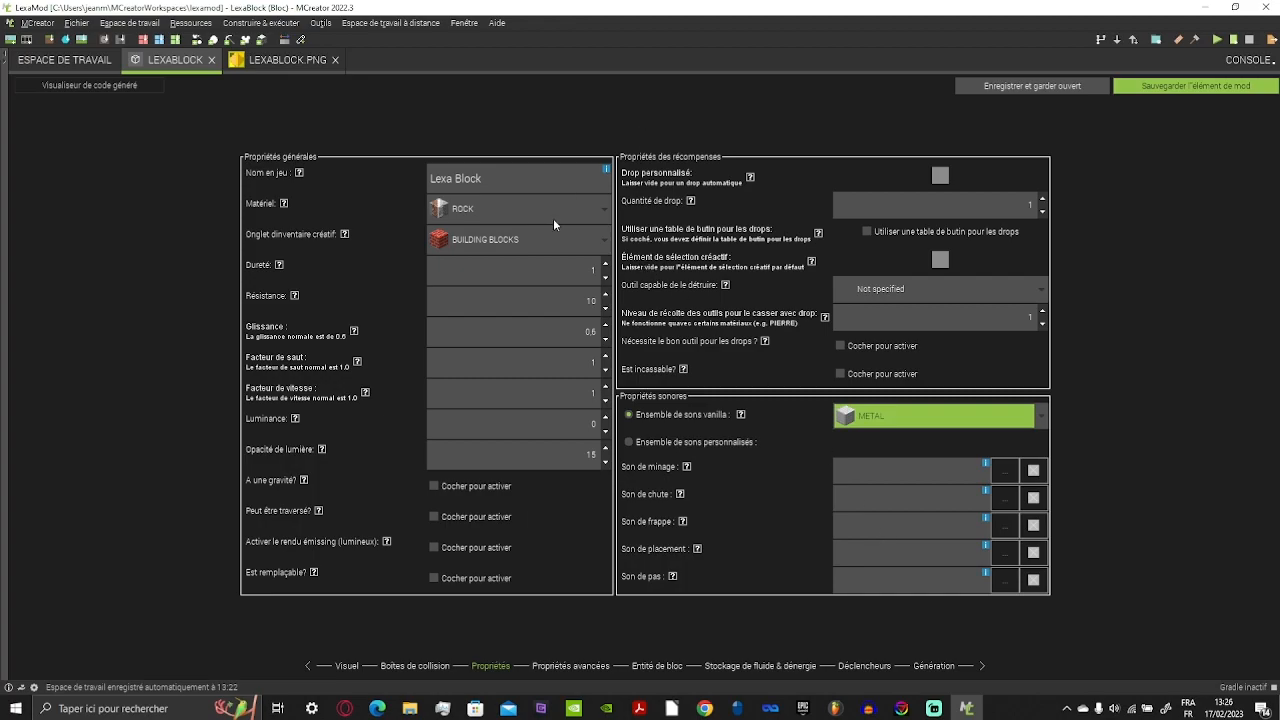
click(594, 270)
text(5)
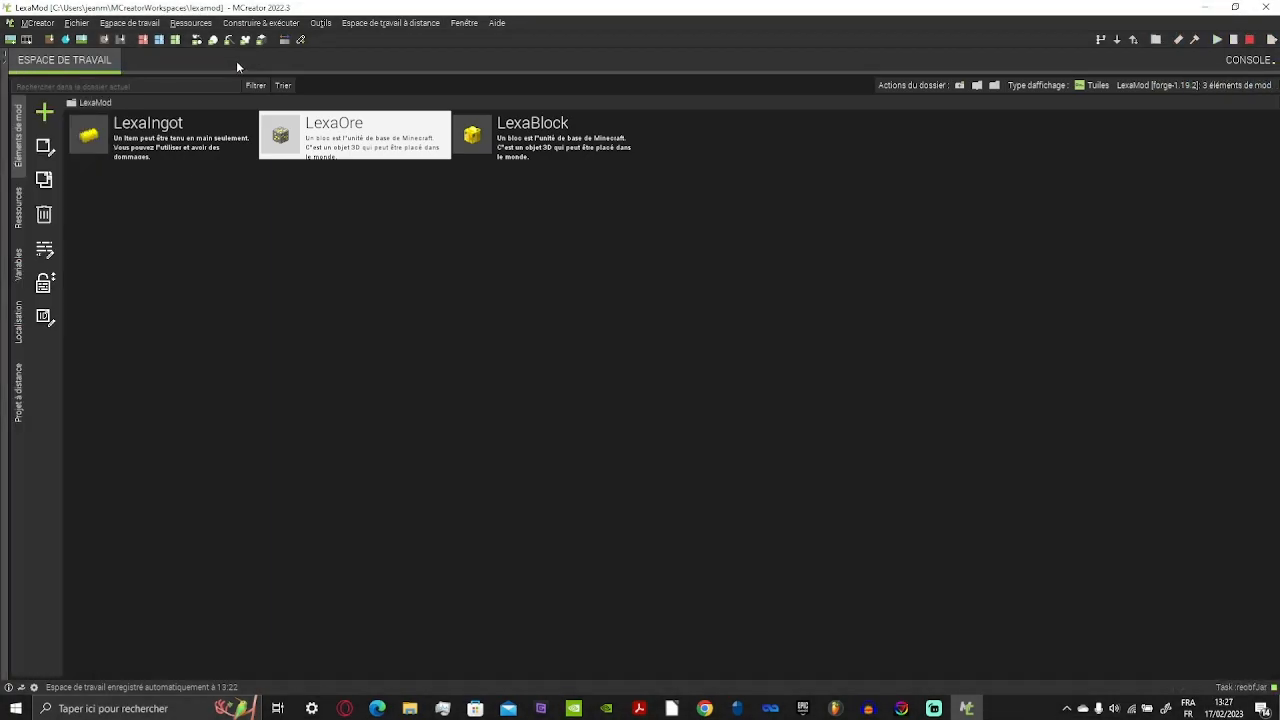
- Create a new recipe mod element named LexaIngotSmelt
click(46, 118)
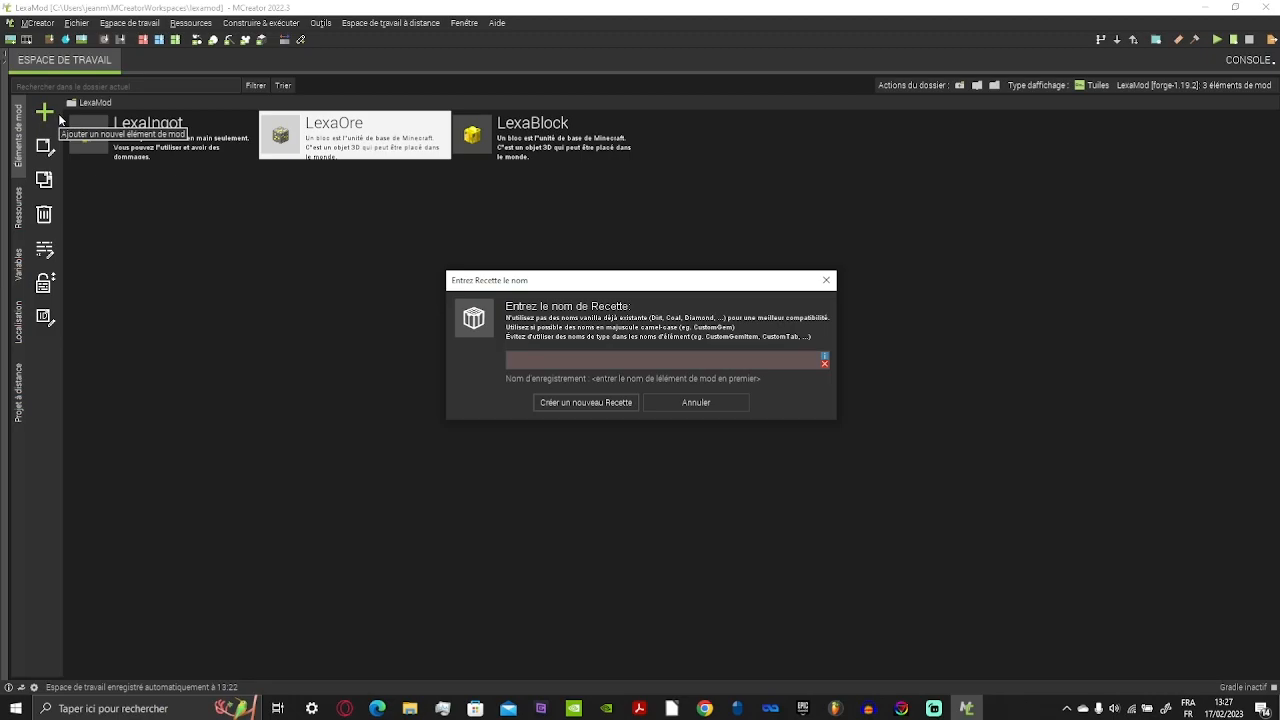
text(LexaIngotSmelt)
key(Return)
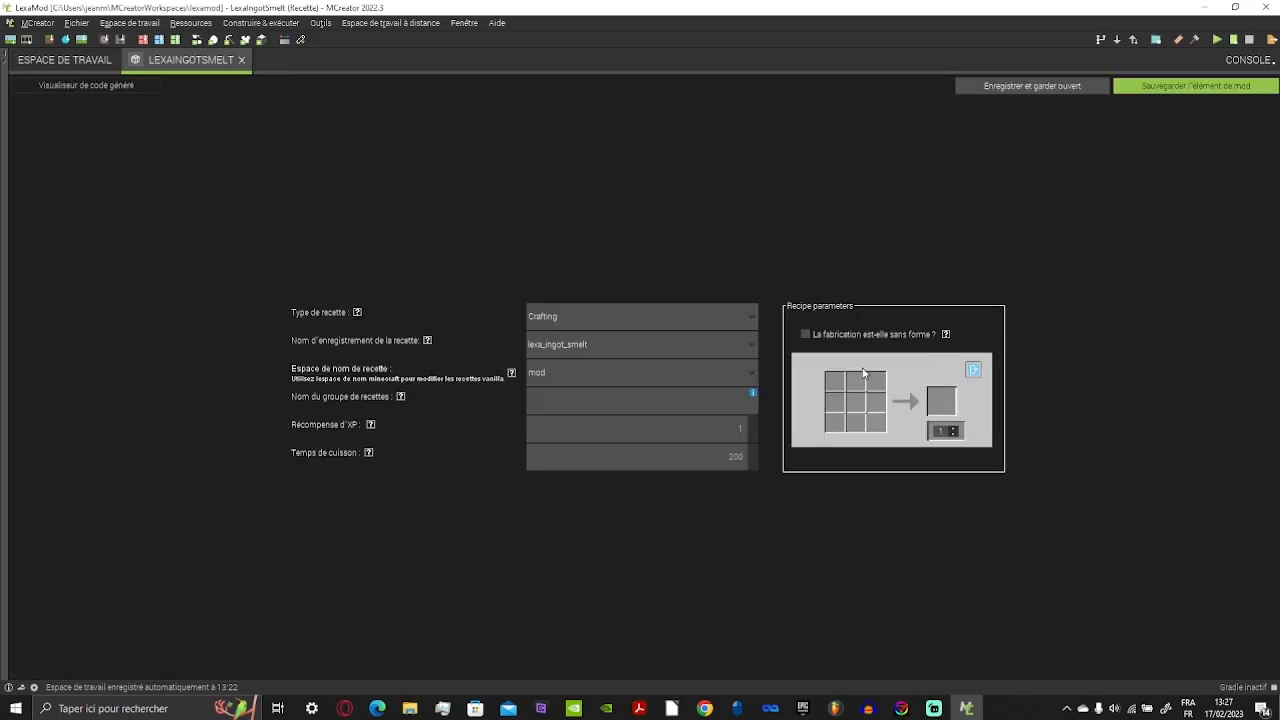
- Make LexaIngotSmelt a Smelting recipe with the LexaOre block as its input
click(617, 326)
click(604, 352)
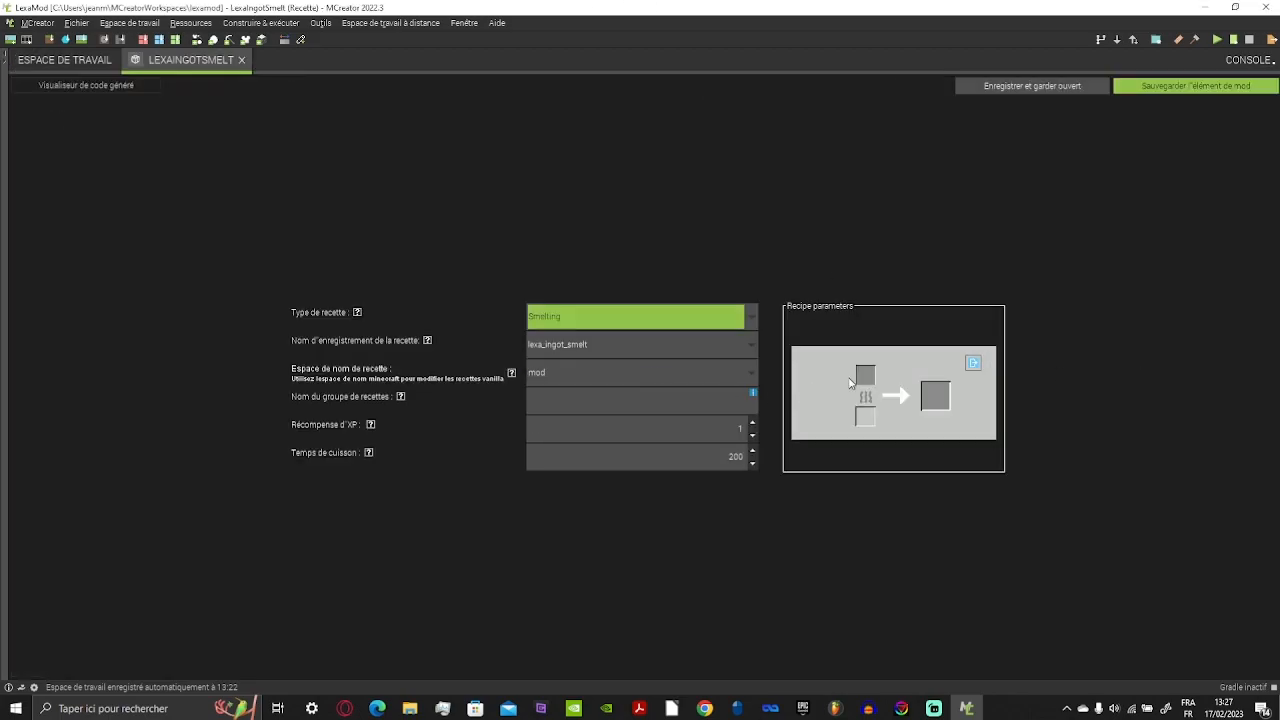
click(862, 384)
click(356, 263)
click(356, 275)
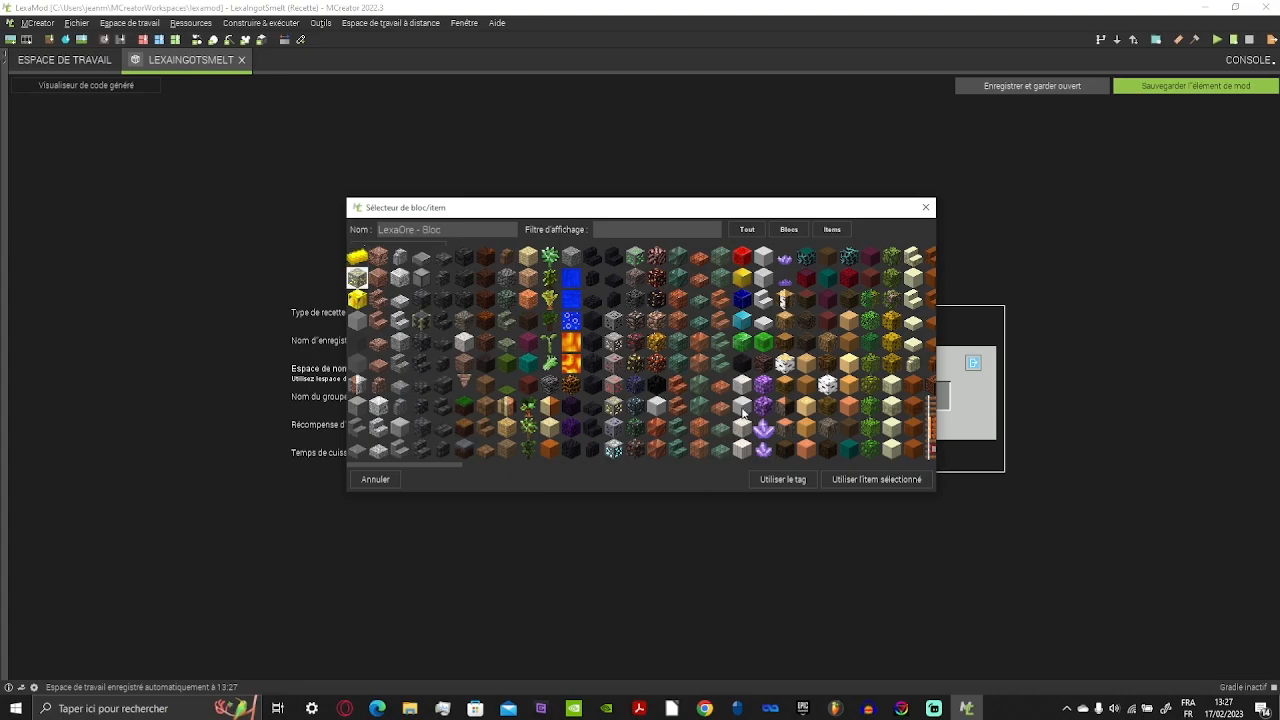
click(851, 478)
- Set LexaIngot as the result of the smelting recipe and save the mod element
click(930, 390)
click(358, 257)
click(860, 479)
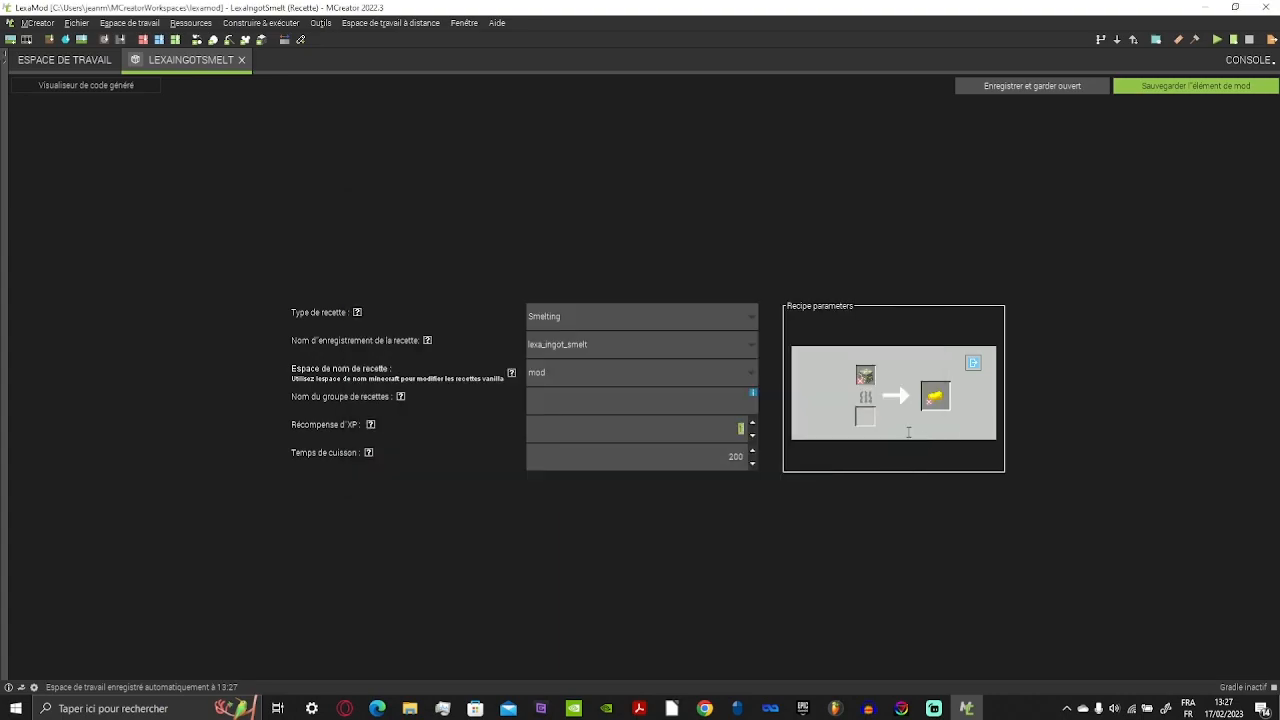
click(1196, 86)
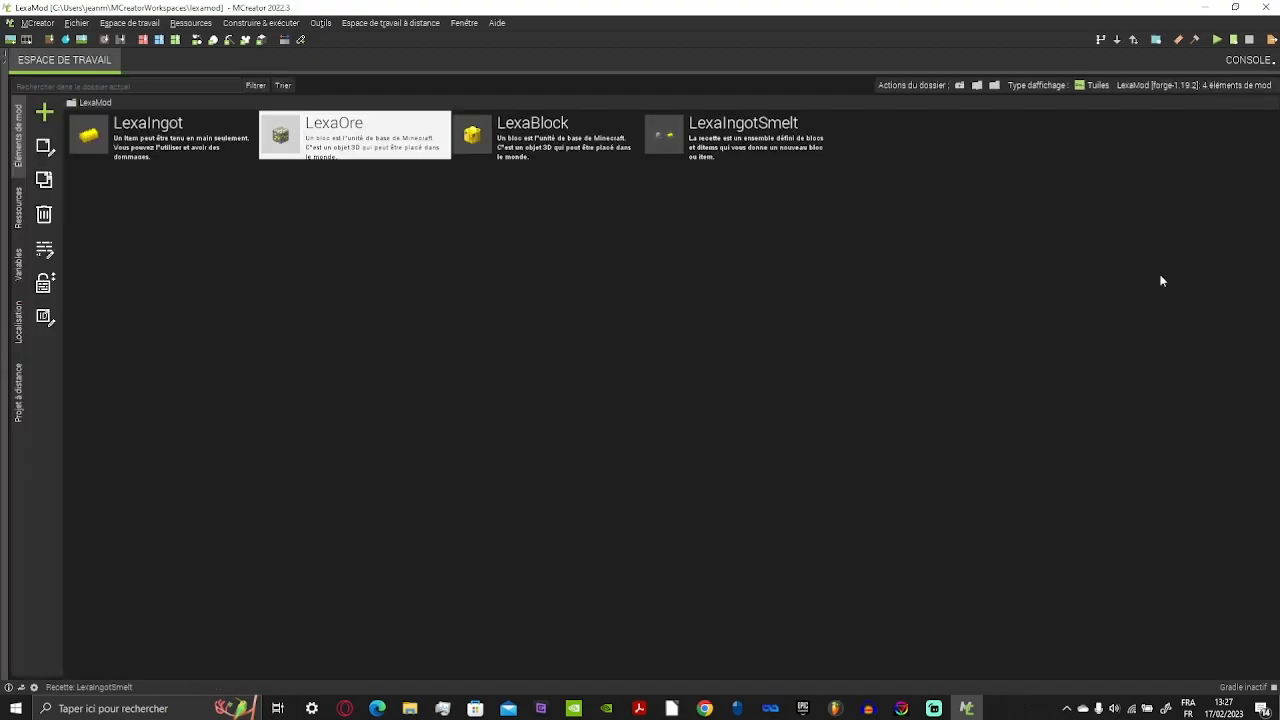
- Add a new recipe mod element named LexaBlockCraft
click(49, 117)
text(rLe)
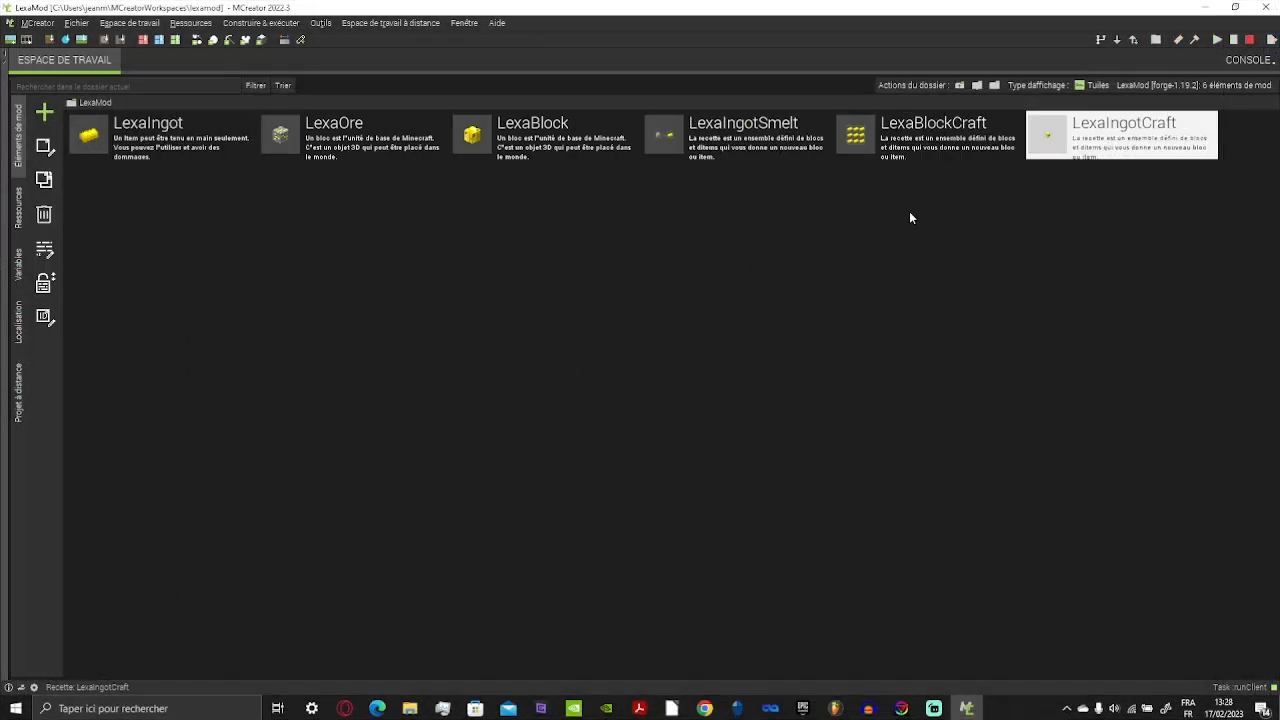
click(931, 144)
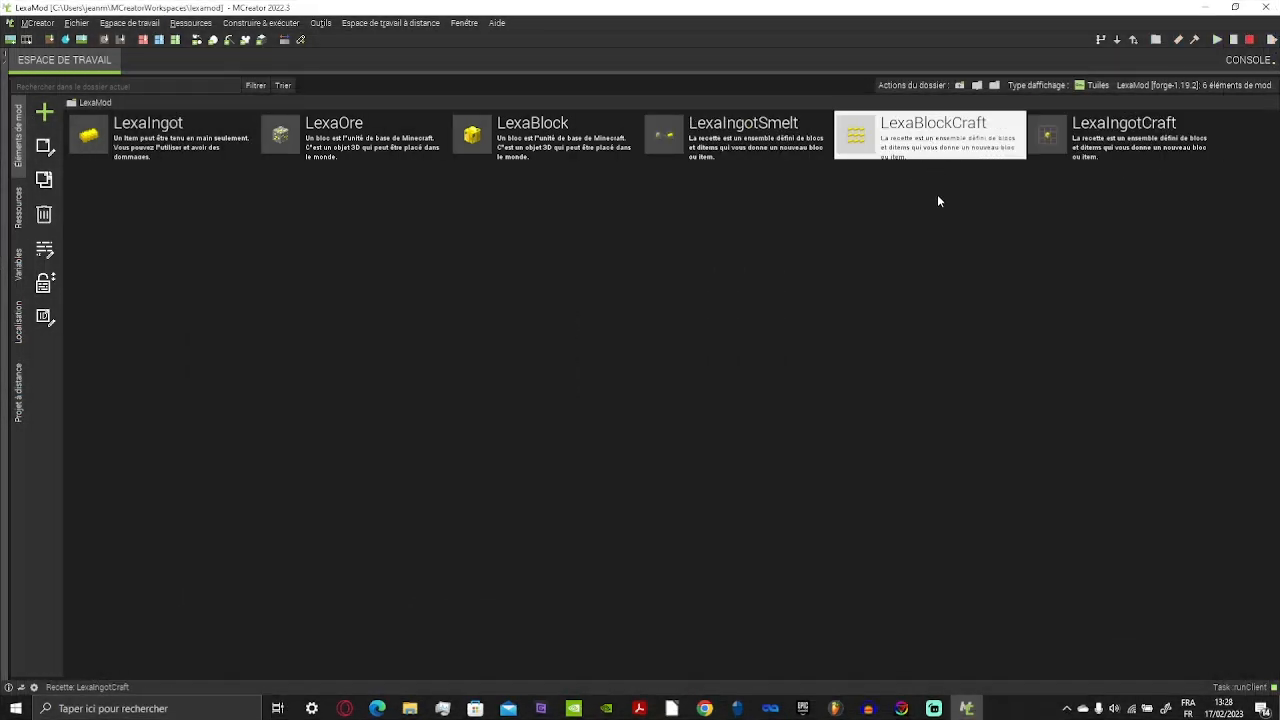
drag(905, 243, 930, 145)
drag(1073, 300, 1110, 135)
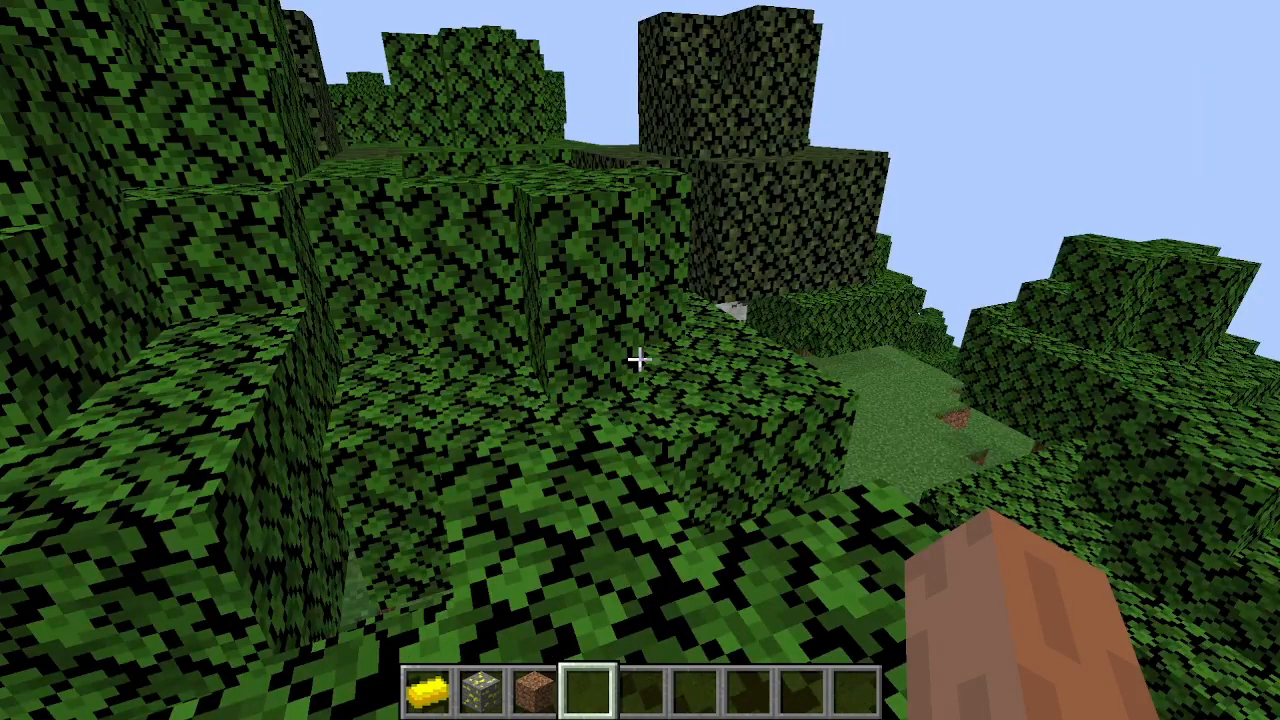
- Place a Lexa Ore block and a dirt block on the tree leaves in the test world and break them both
key(2)
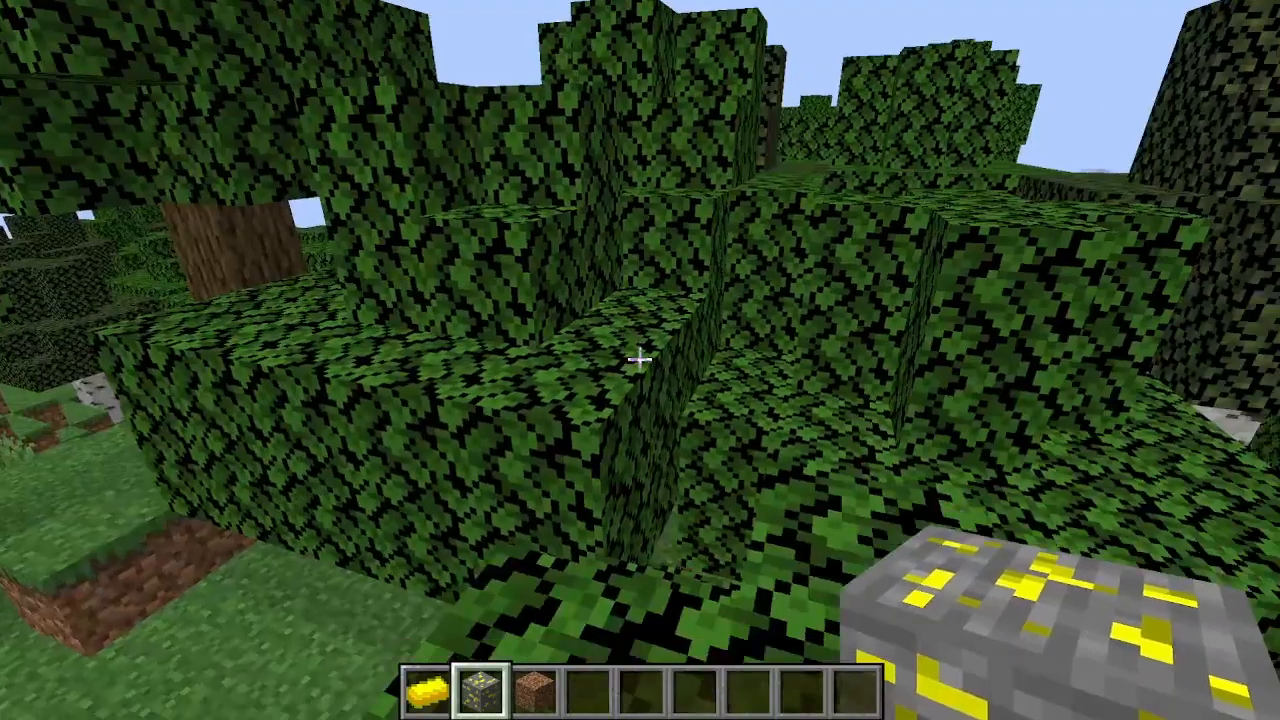
right_click(640, 360)
key(3)
right_click(640, 360)
click(640, 360)
click(640, 360)
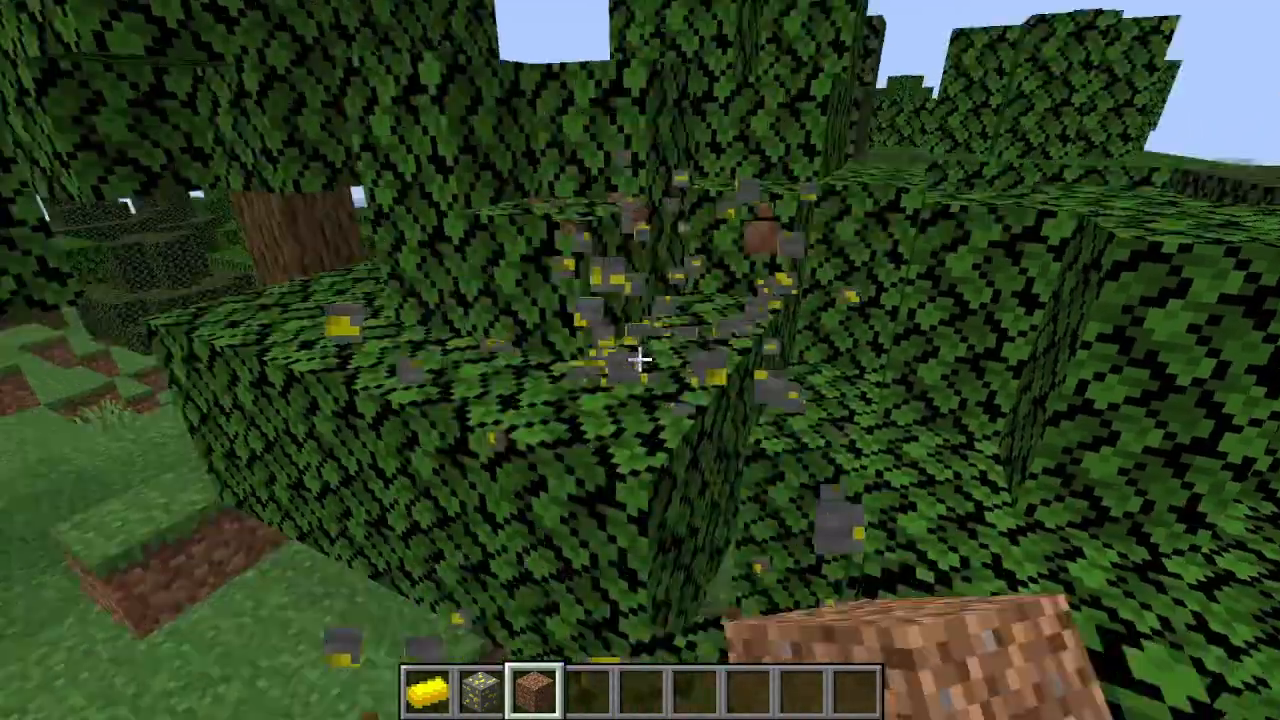
- Place a cluster of several Lexa Ore blocks over the tree leaves
key(4)
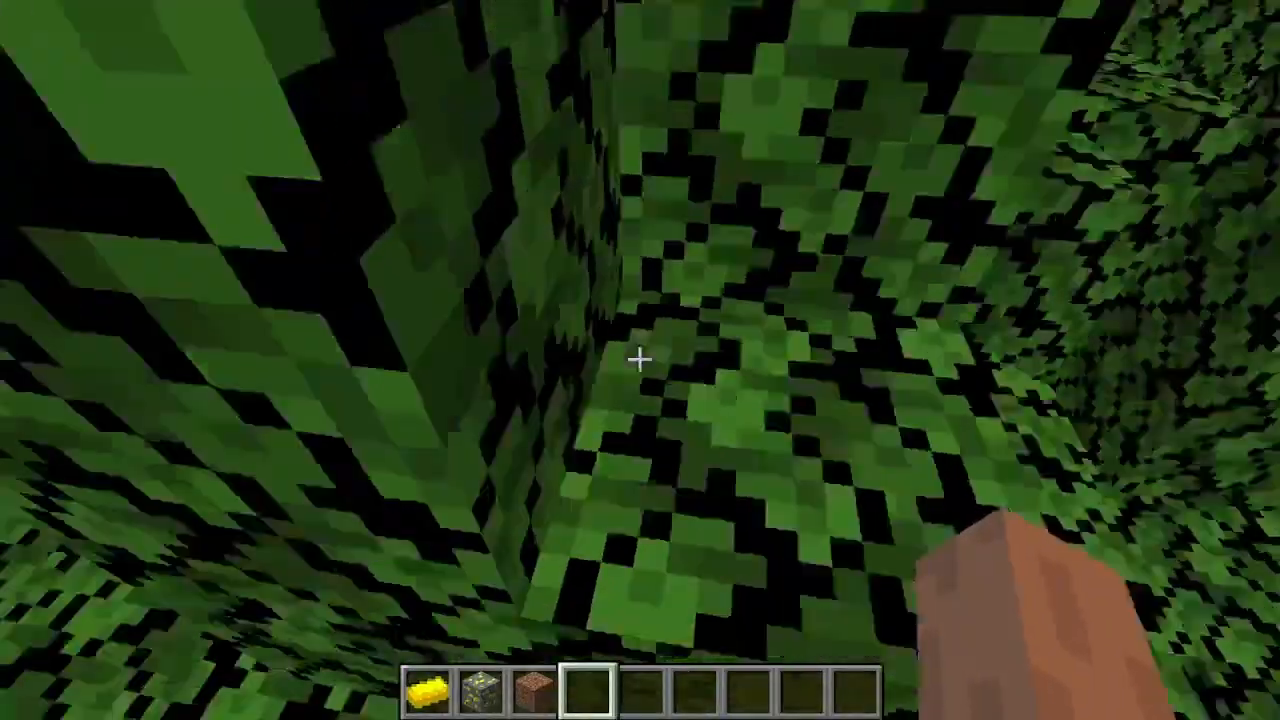
key(2)
right_click(640, 360)
right_click(640, 360)
right_click(640, 360)
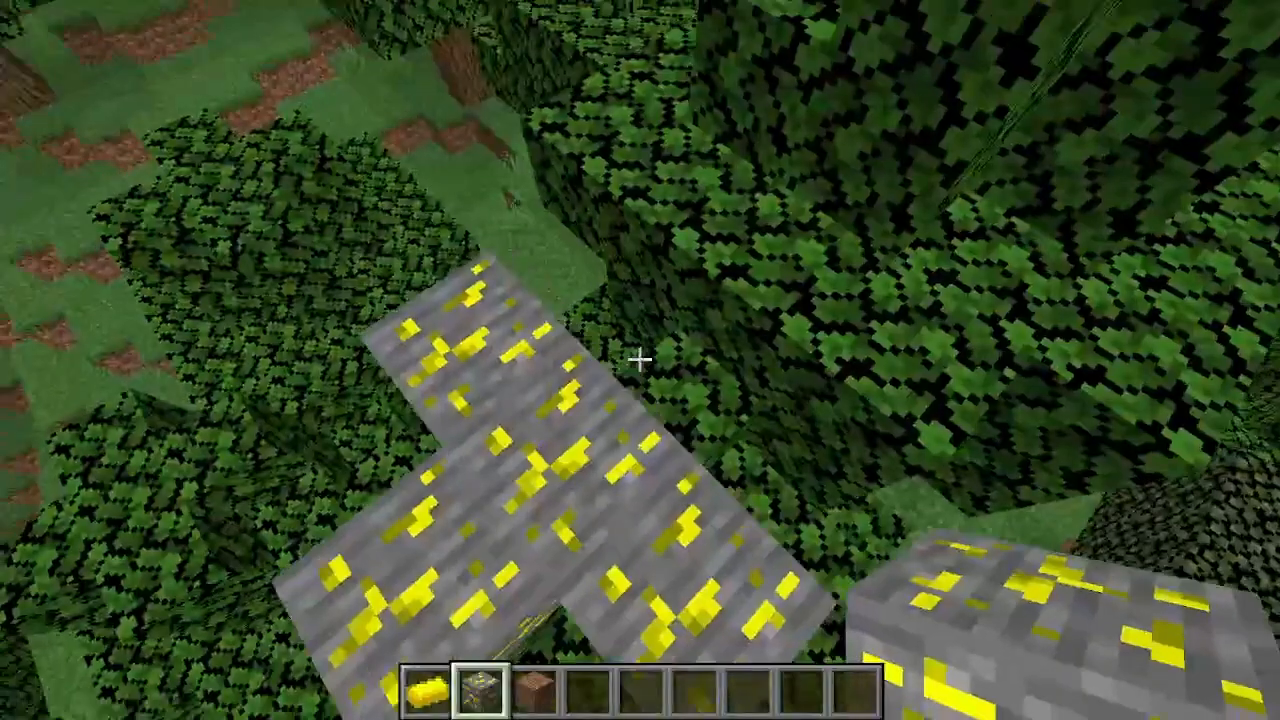
- Search the creative inventory for "diam" and put diamond ore in the fourth hotbar slot
key(e)
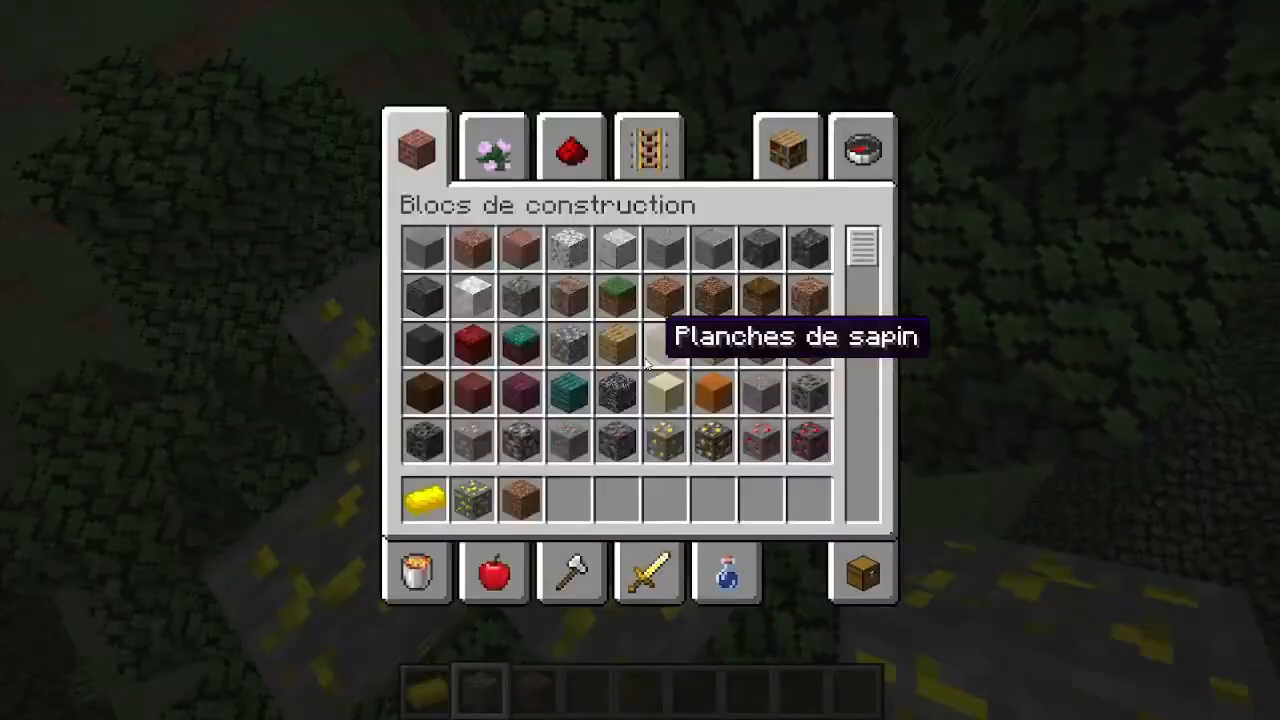
click(848, 155)
text(diam)
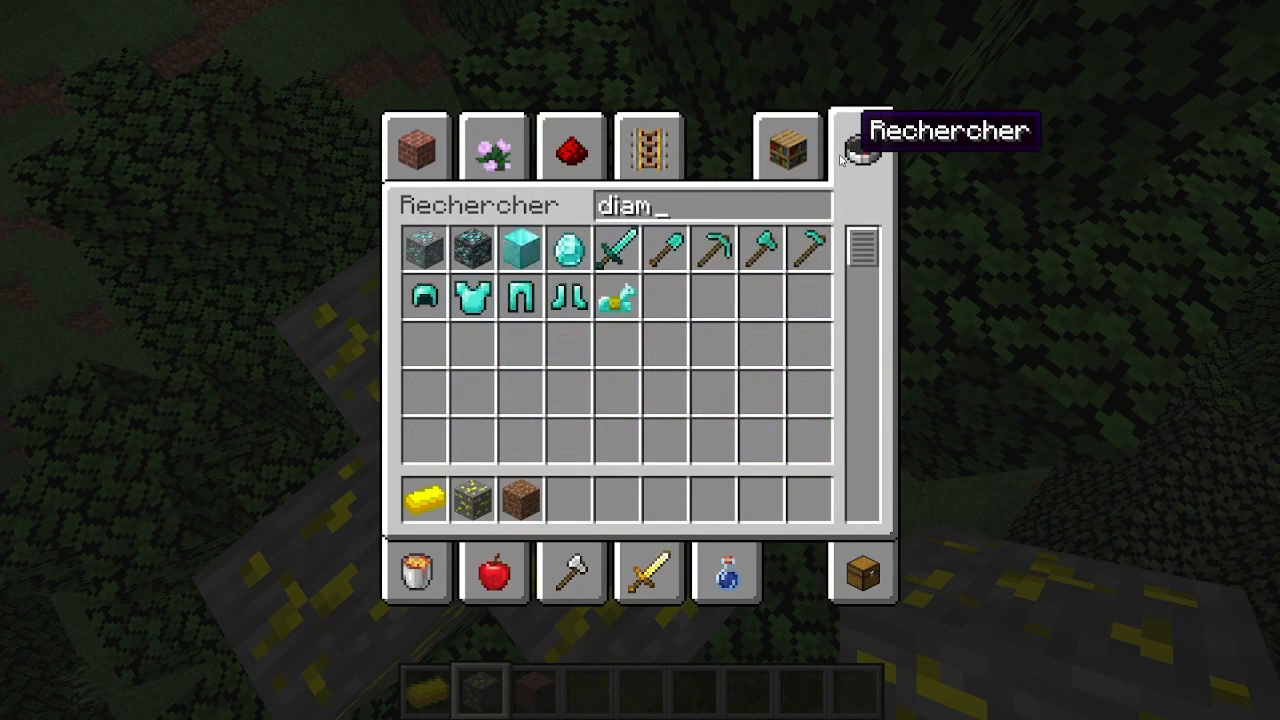
click(438, 257)
click(572, 499)
key(Escape)
- Place diamond ore blocks on the Lexa Ore cluster for comparison, break them, and clear diamond ore from the hotbar
scroll(640, 360, down, 1)
scroll(640, 360, down, 1)
right_click(640, 360)
right_click(640, 360)
right_click(640, 360)
right_click(640, 360)
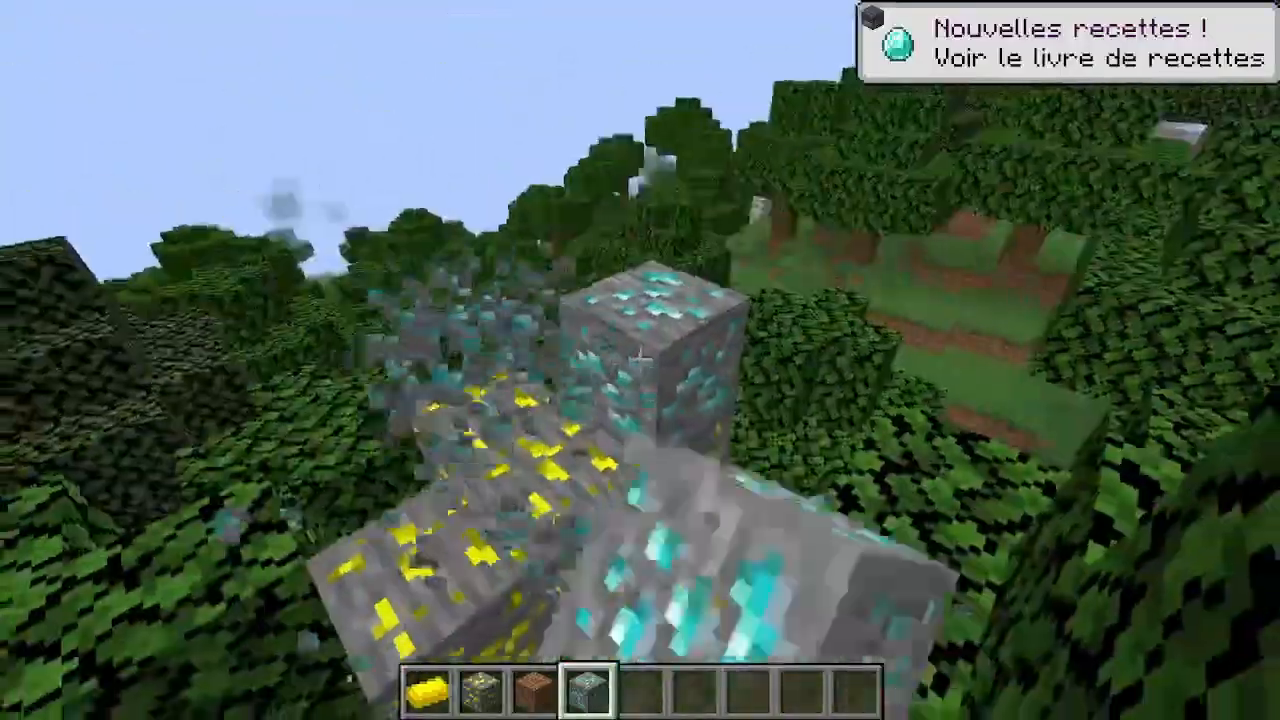
click(640, 360)
key(e)
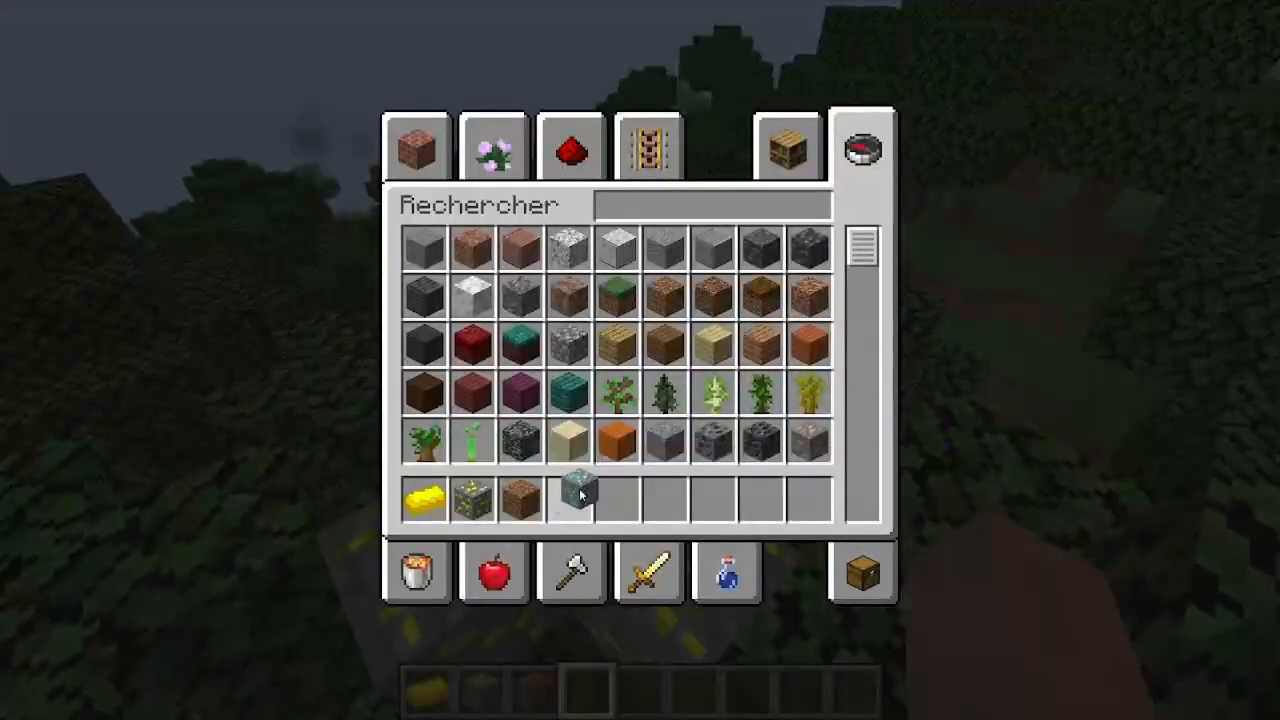
key(Escape)
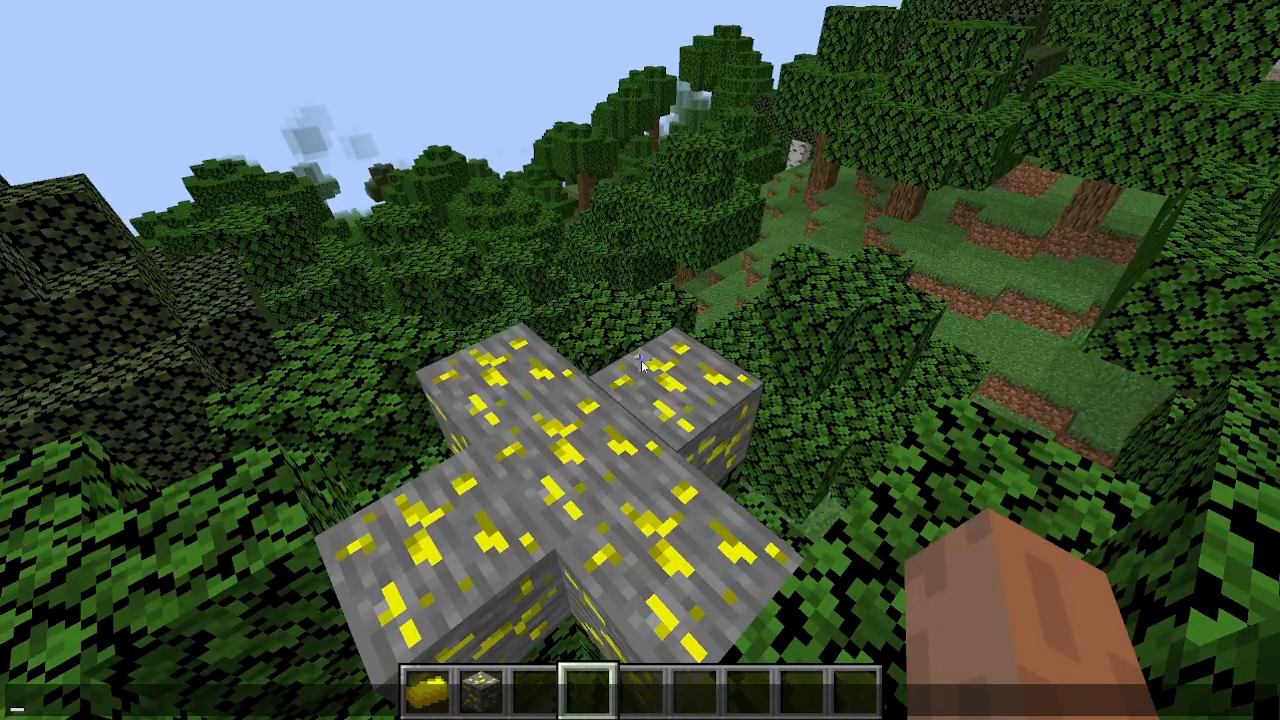
- Try a creative inventory search for "pierre" and put a stone block in the third hotbar slot
text(epierre)
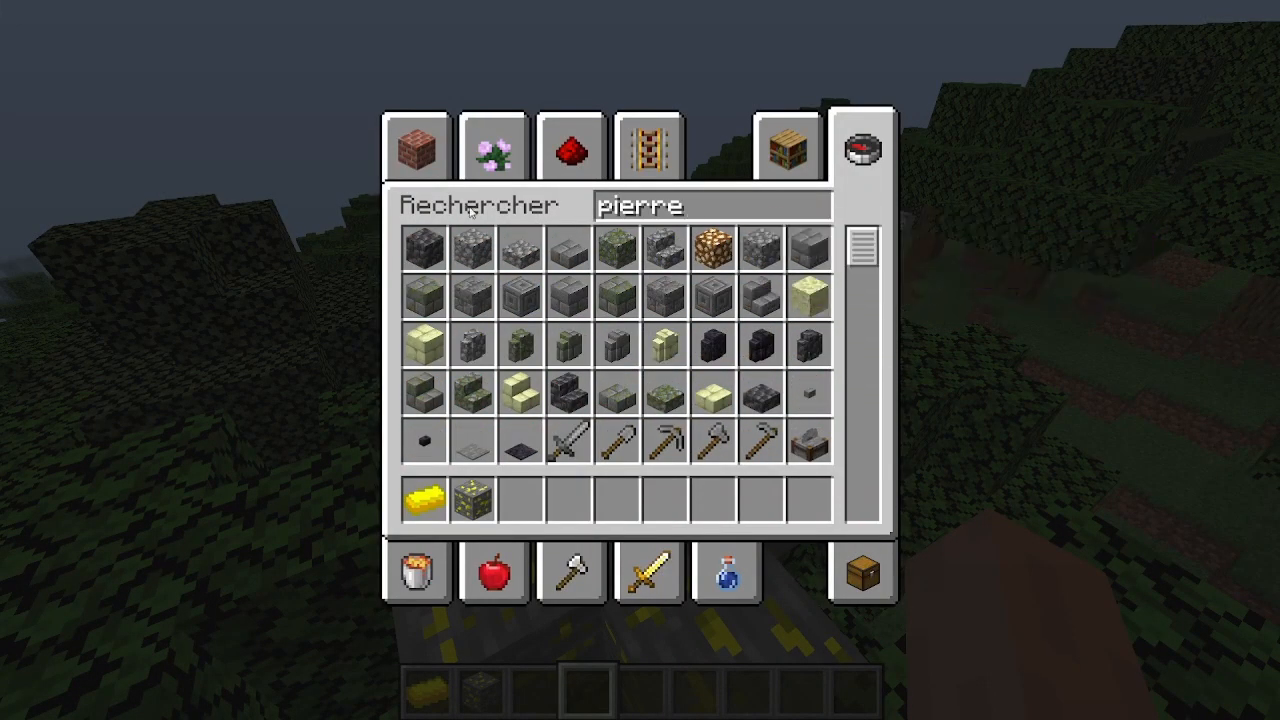
key(ctrl+a)
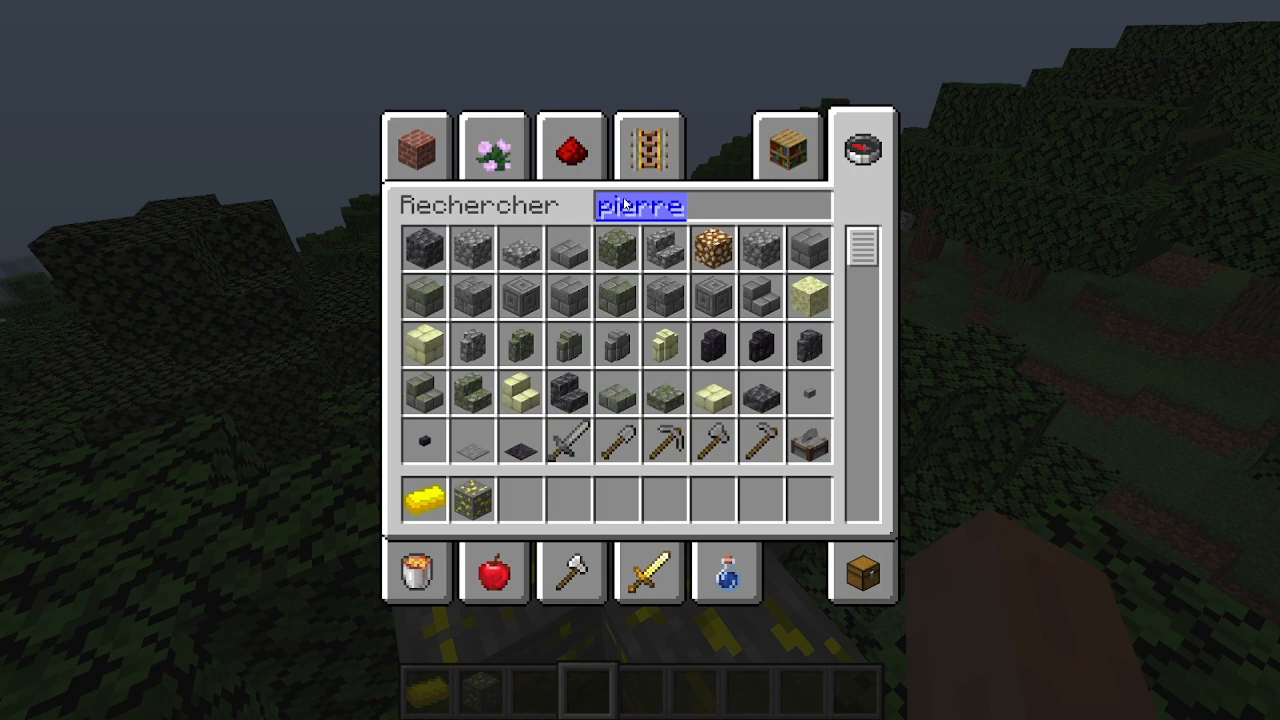
key(BackSpace)
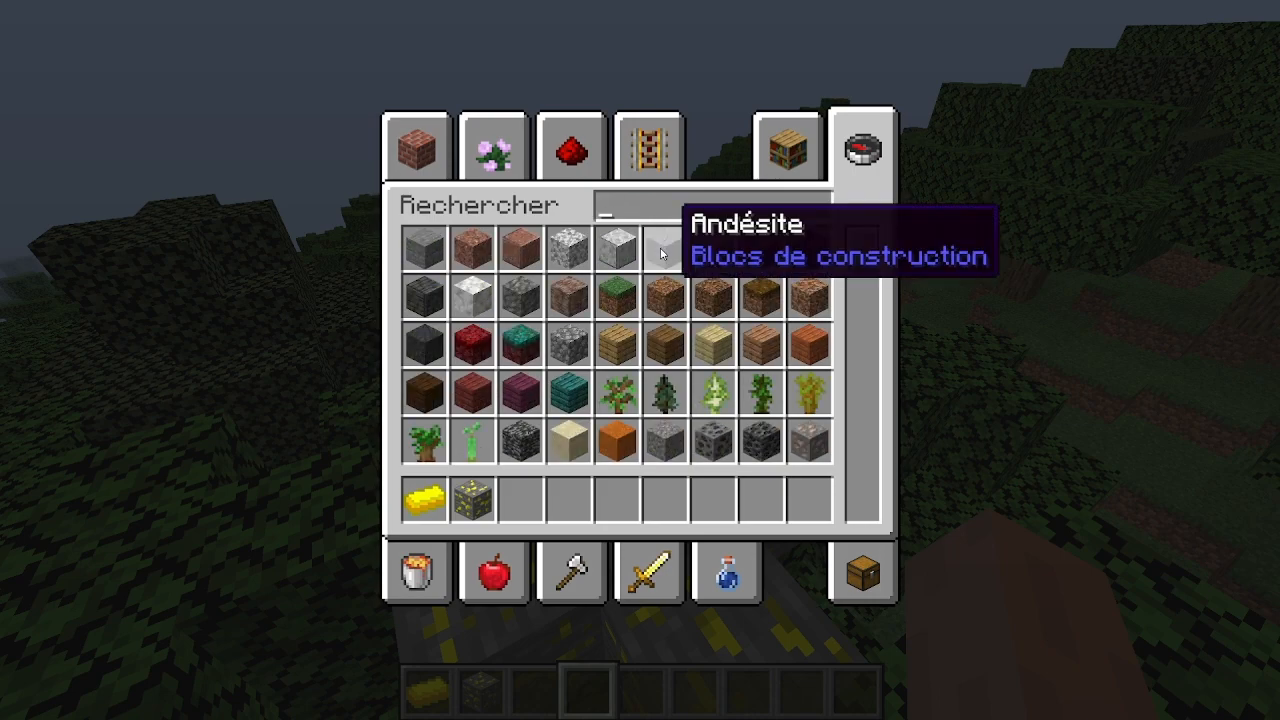
click(533, 498)
key(e)
- Cover the Lexa Ore cluster with several stone blocks to compare the two
scroll(640, 360, up, 1)
right_click(640, 360)
right_click(640, 360)
right_click(640, 360)
right_click(640, 360)
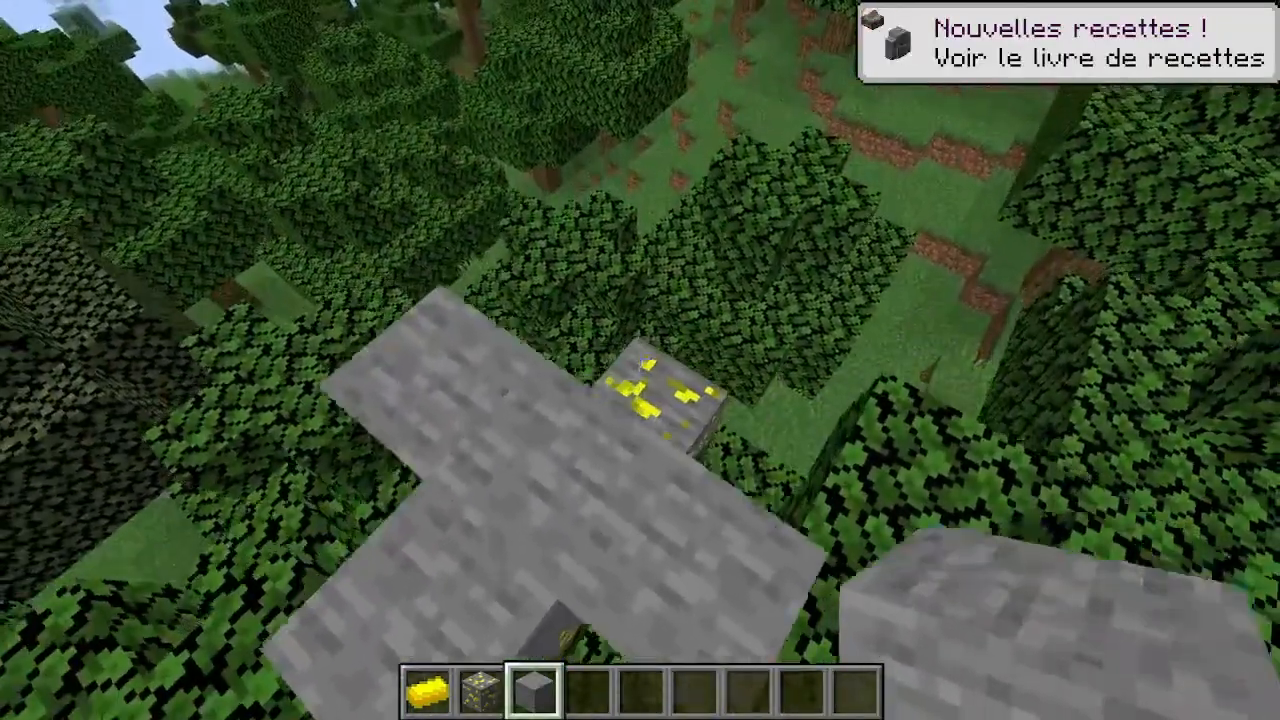
right_click(640, 360)
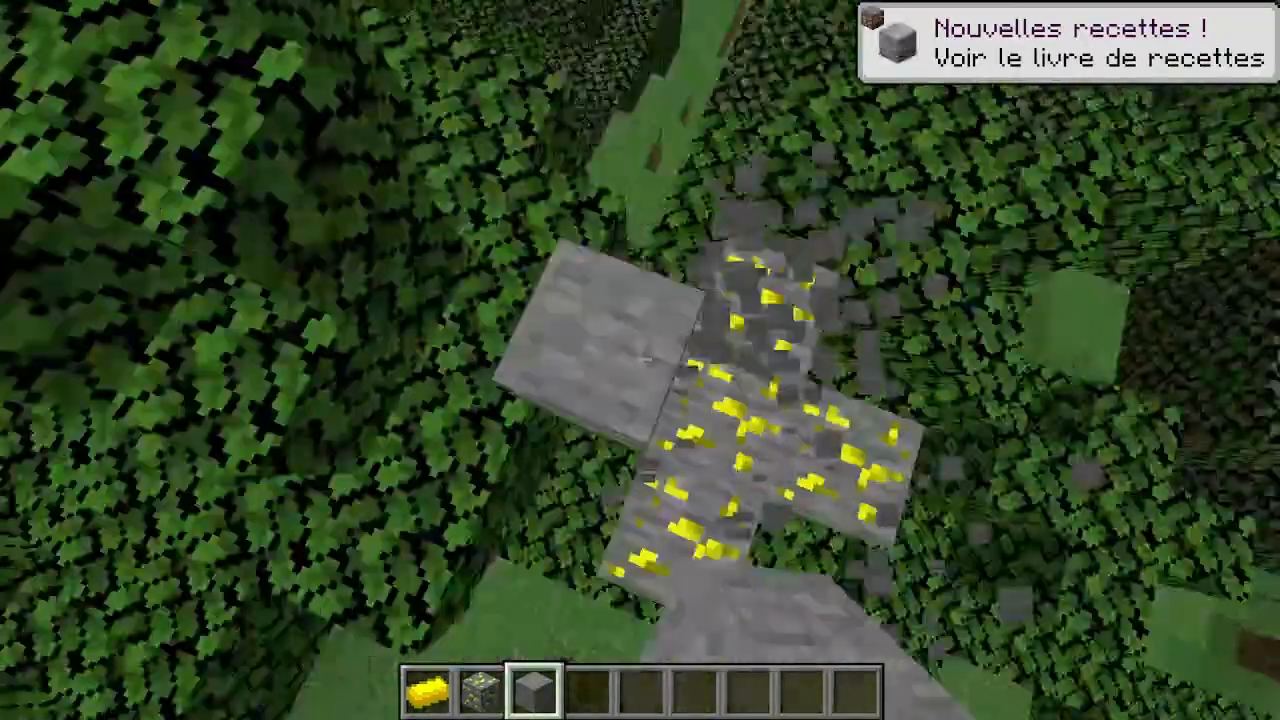
- Replace the stone in the third hotbar slot with an oak log (Bûche de chêne)
key(e)
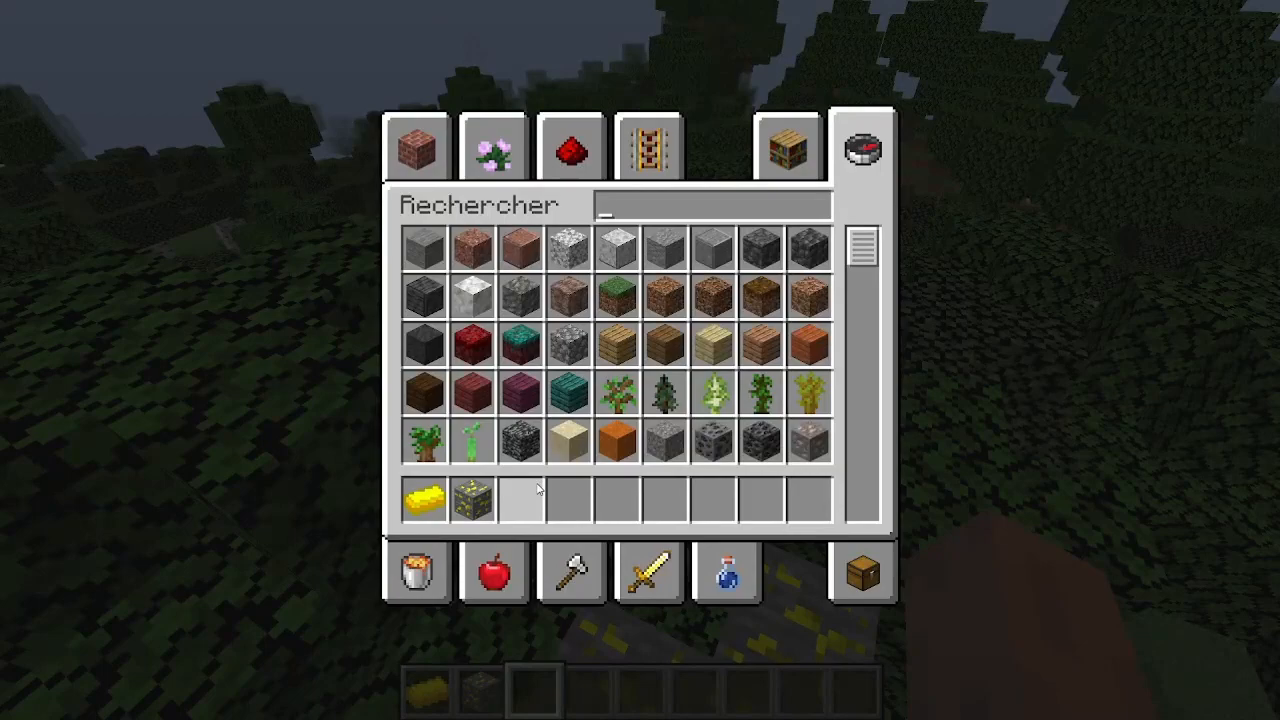
key(e)
scroll(640, 360, up, 1)
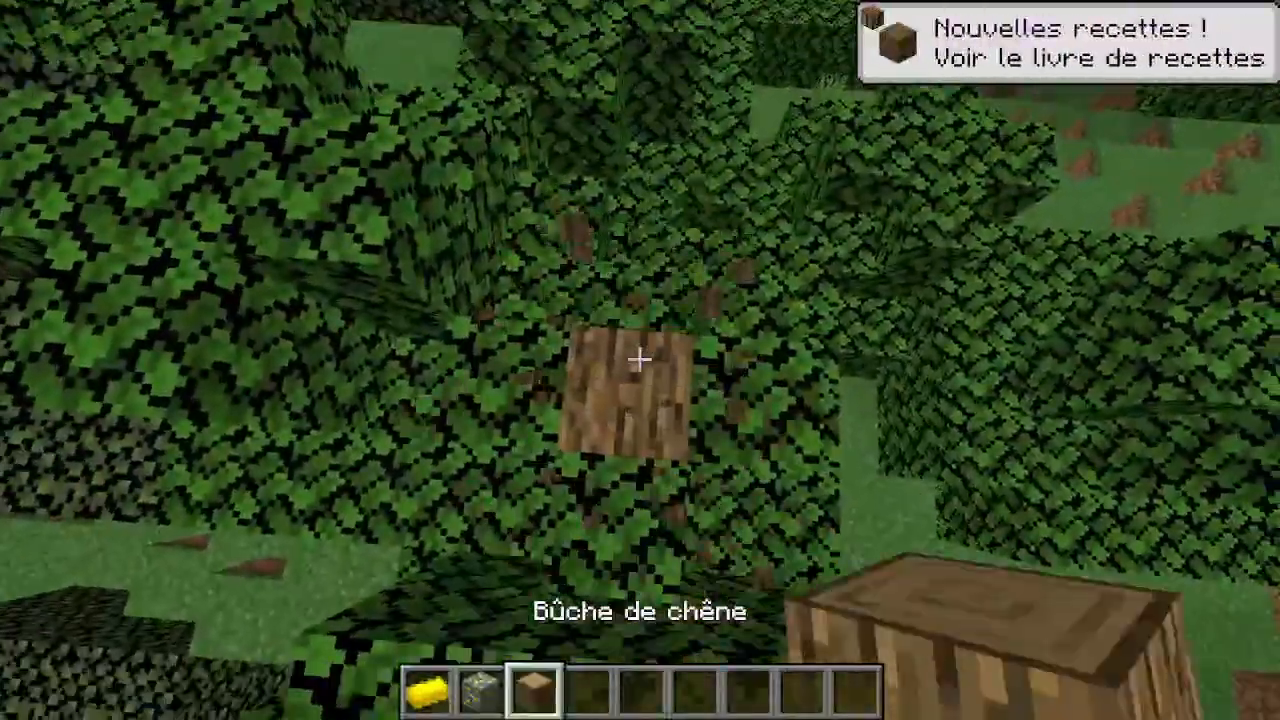
- Search the creative inventory for "lexa" and put the Lexa Block in the third hotbar slot
key(e)
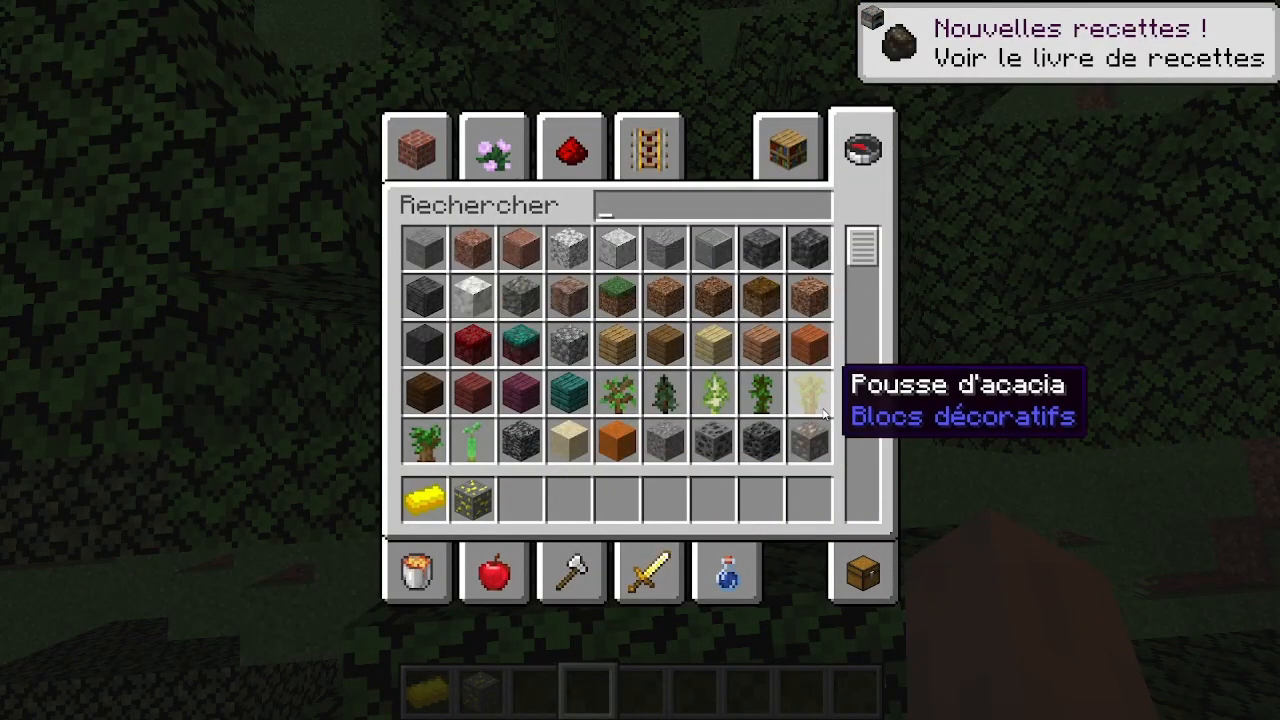
text(lexa)
key(ctrl+a)
click(521, 248)
click(521, 500)
key(Escape)
- Place several Lexa Blocks side by side in a cross shape above the tree leaves
scroll(640, 360, up, 1)
right_click(640, 360)
right_click(640, 360)
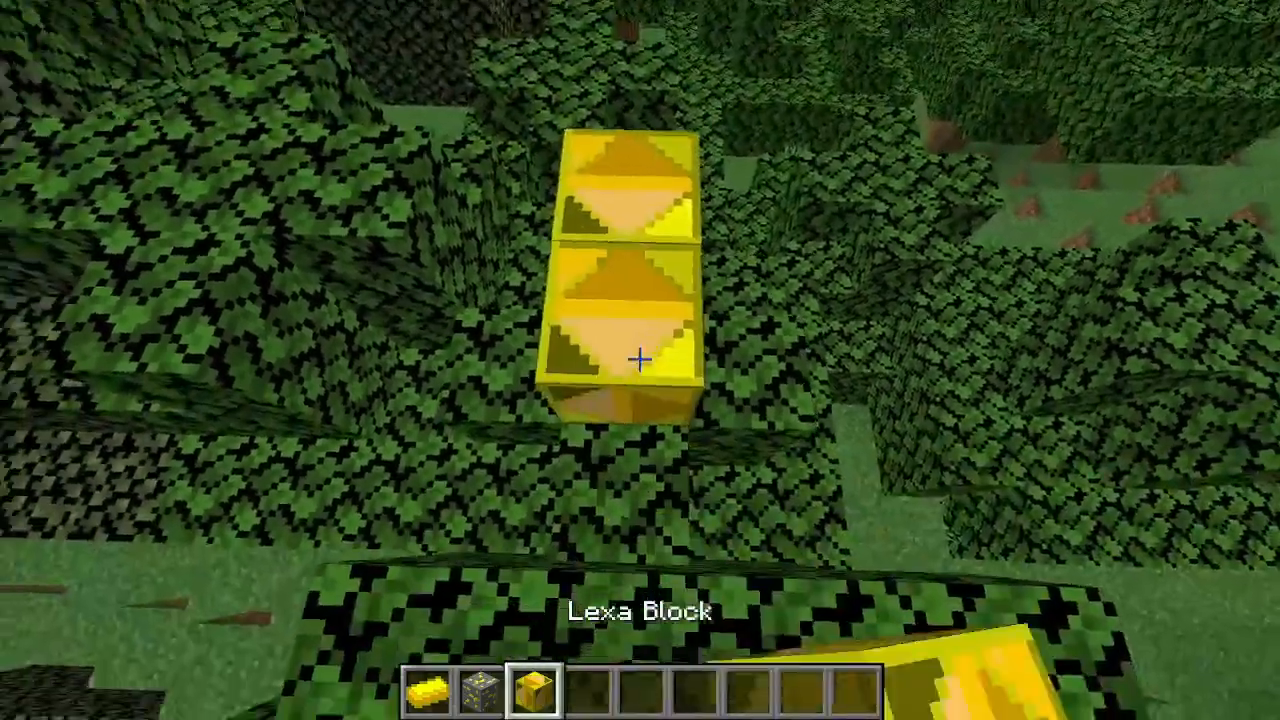
right_click(640, 360)
right_click(640, 360)
right_click(640, 360)
right_click(640, 360)
- Break all the placed Lexa Blocks to test how they are destroyed
click(640, 360)
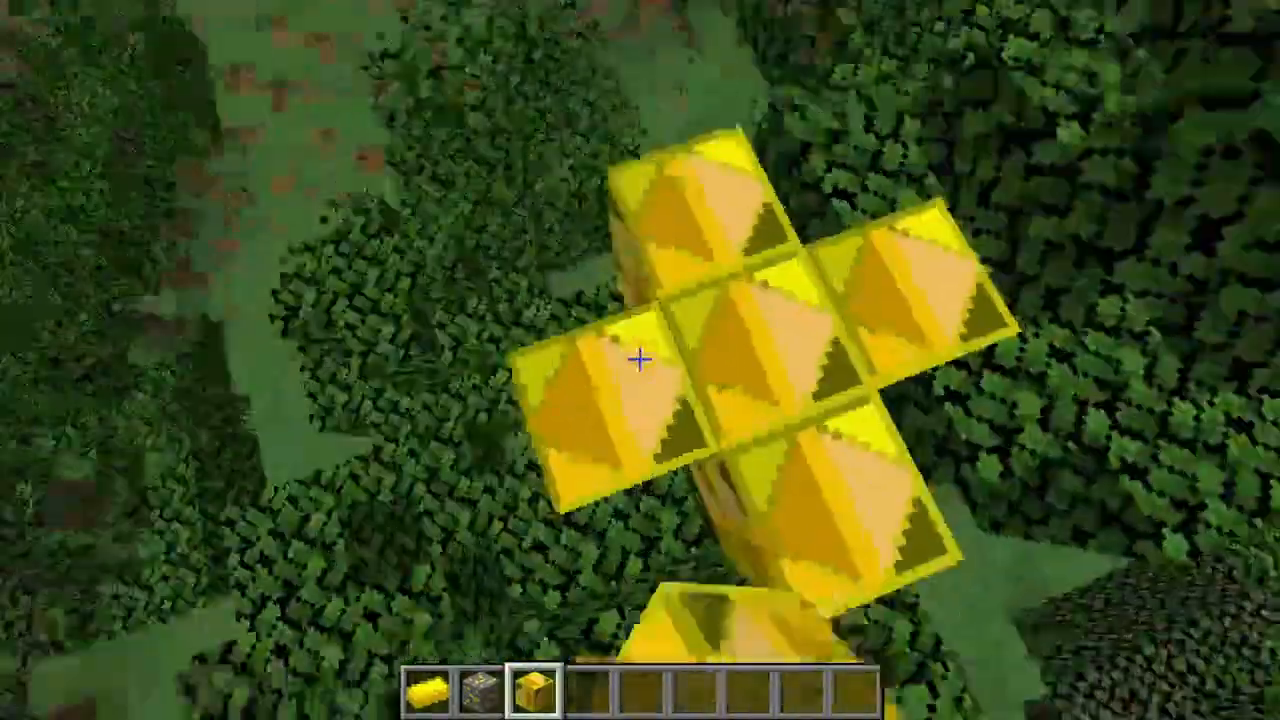
click(640, 360)
click(640, 360)
click(640, 360)
click(640, 360)
click(640, 360)
click(640, 360)
click(640, 360)
middle_click(640, 360)
right_click(640, 360)
key(e)
shift+click(580, 494)
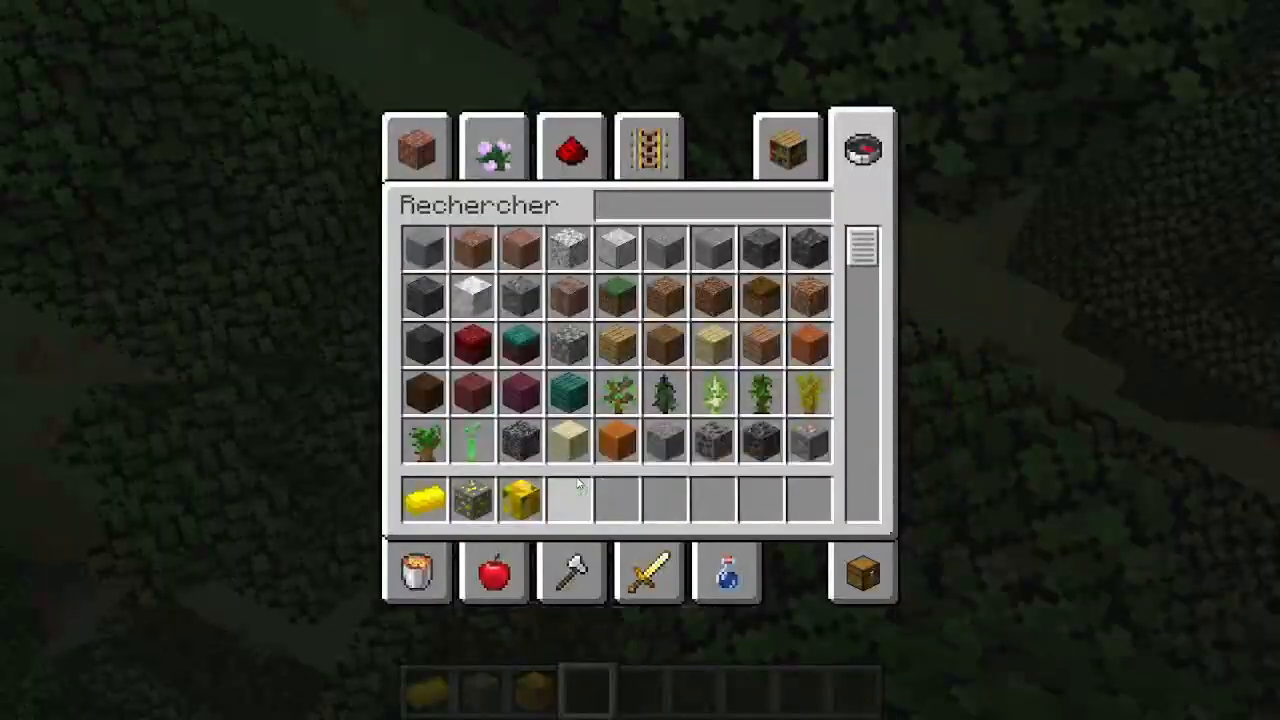
key(e)
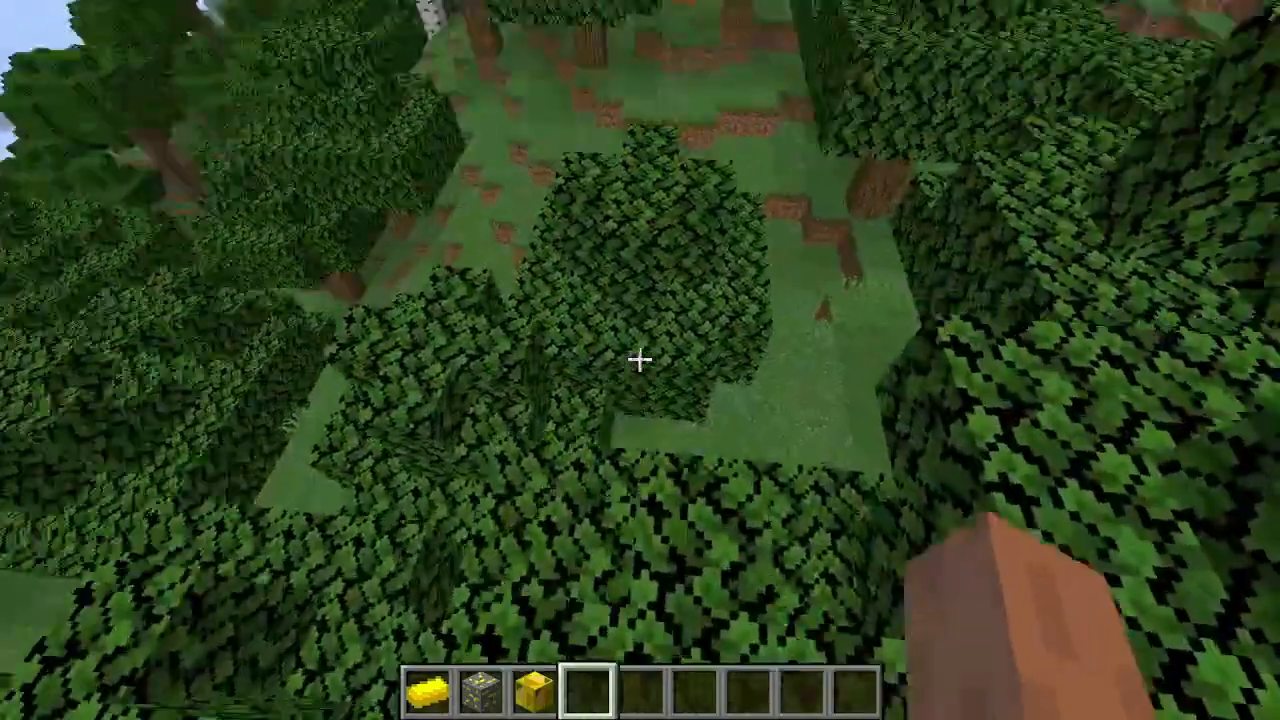
key(e)
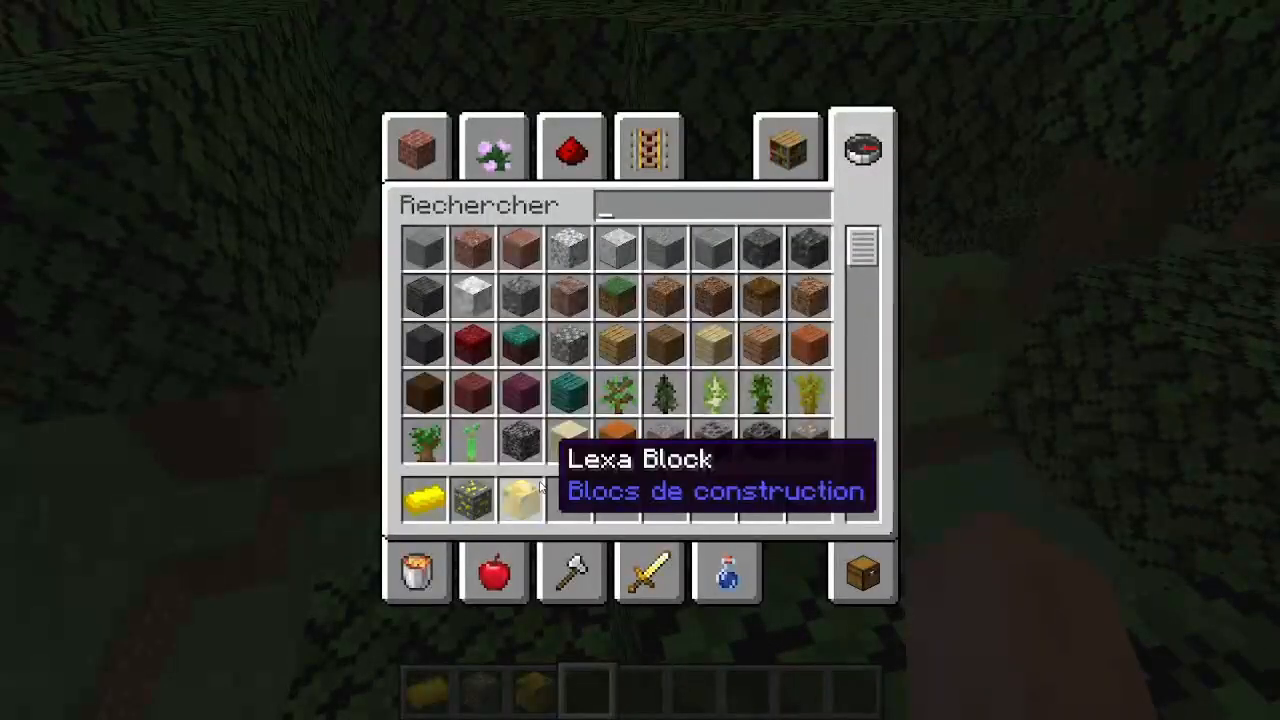
key(e)
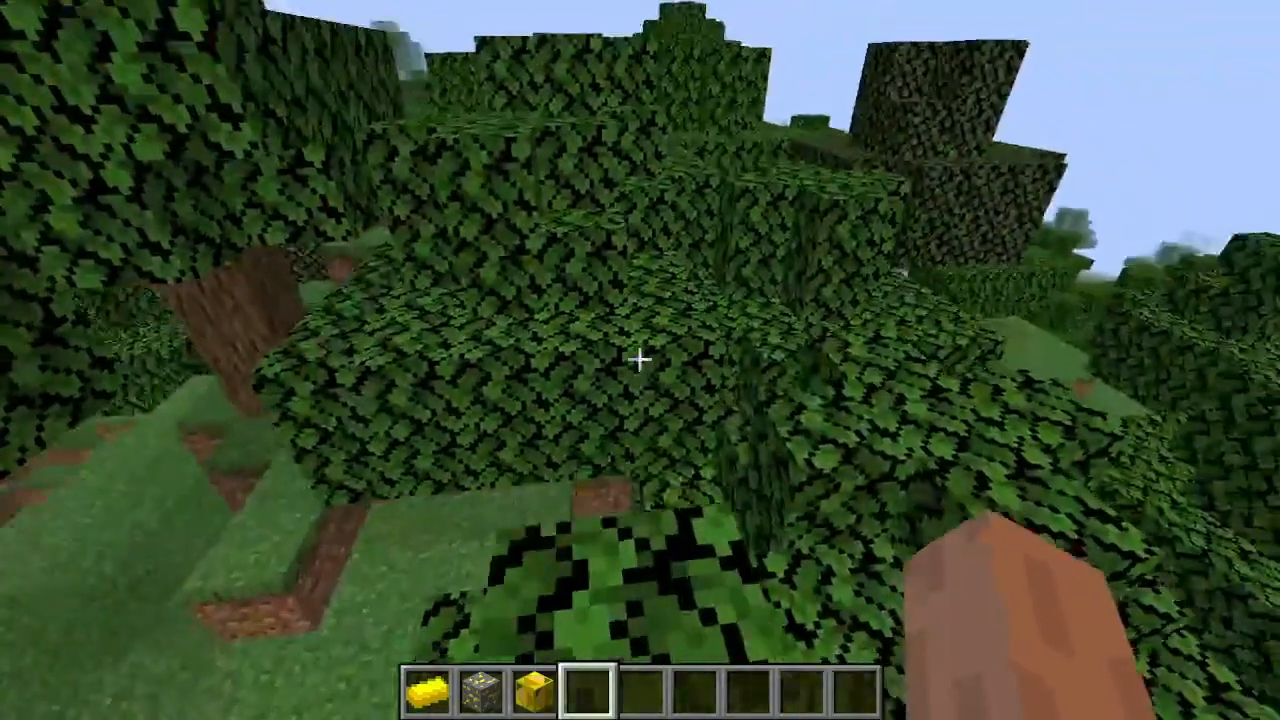
key(2)
key(3)
key(4)
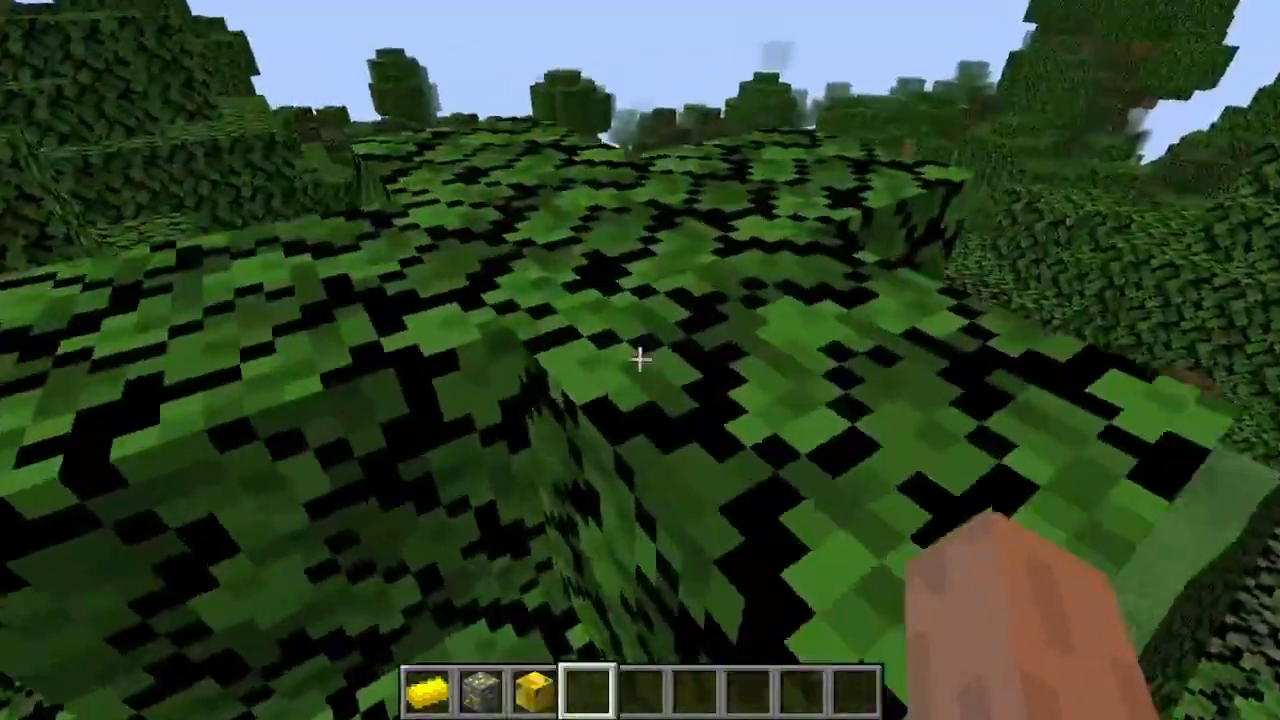
key(3)
key(e)
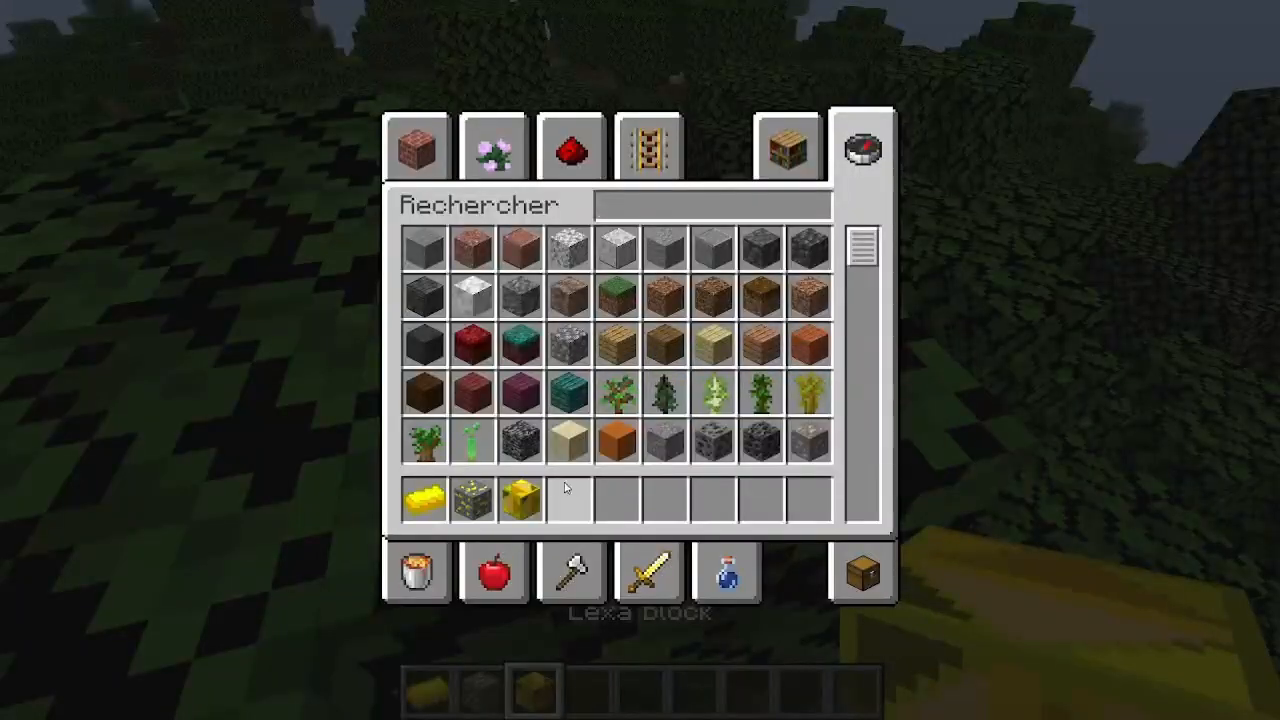
key(e)
key(4)
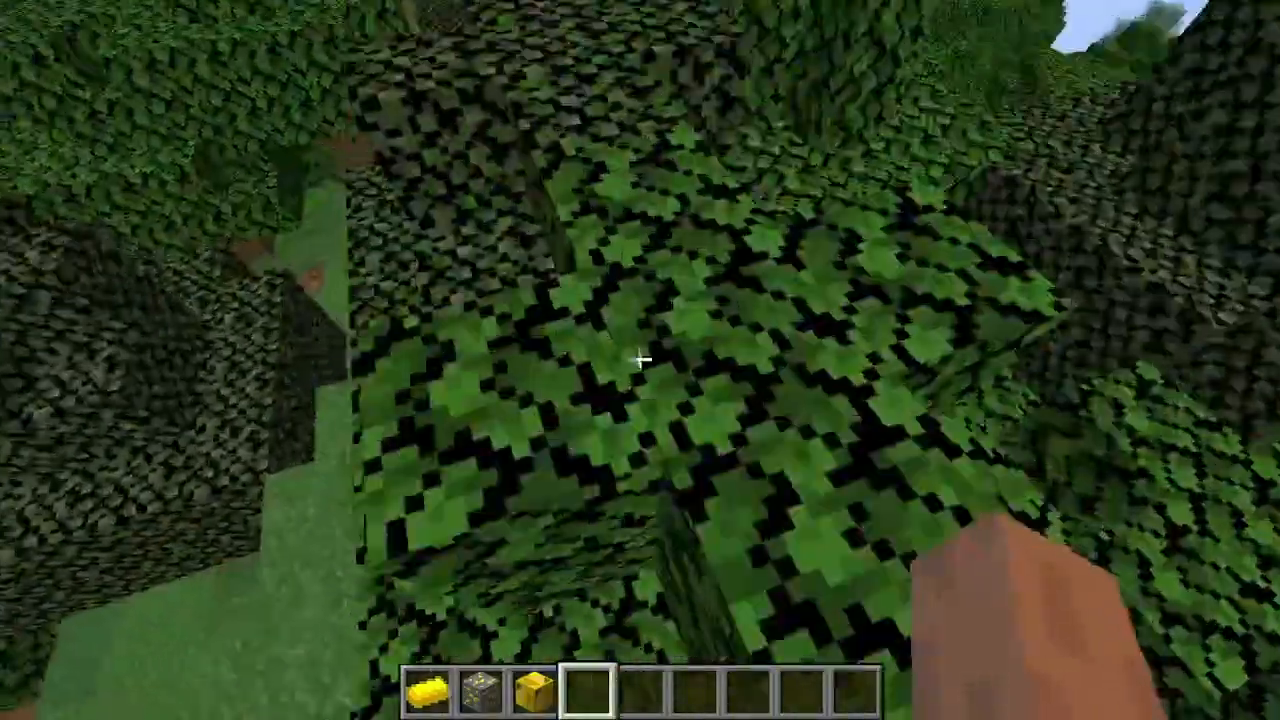
key(e)
key(e)
key(e)
key(e)
key(w)
key(space)
key(w)
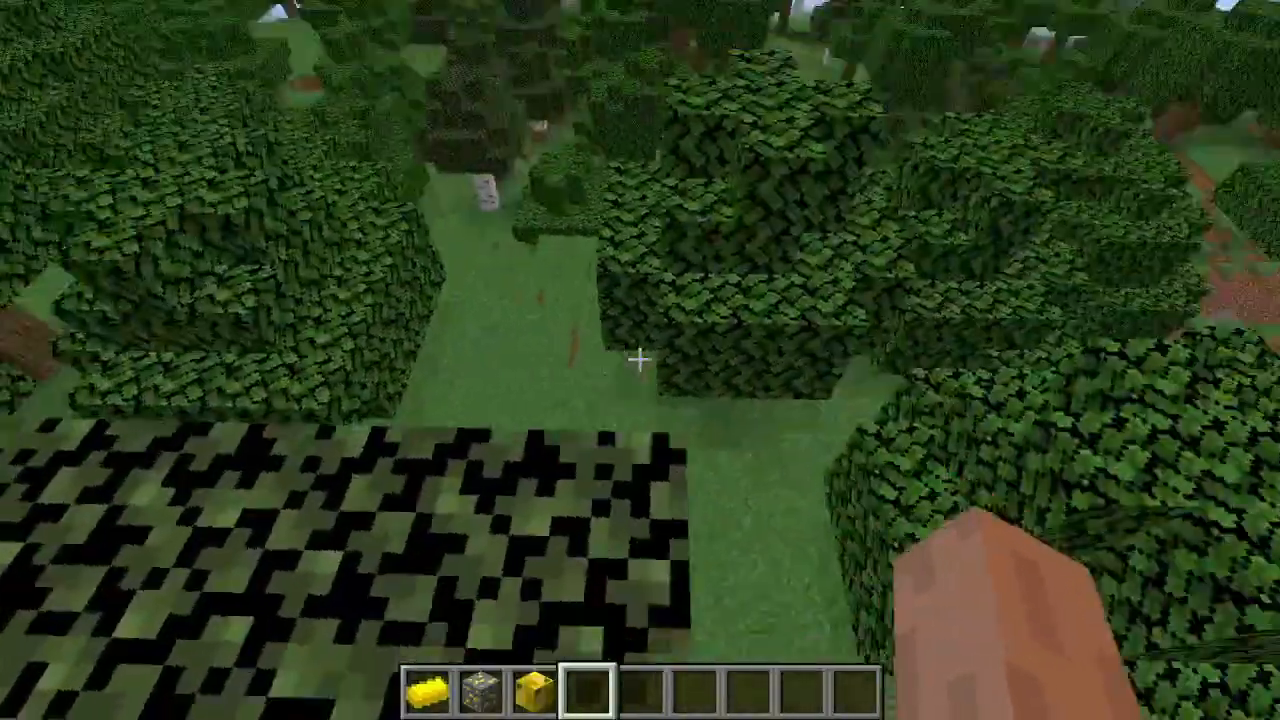
key(space)
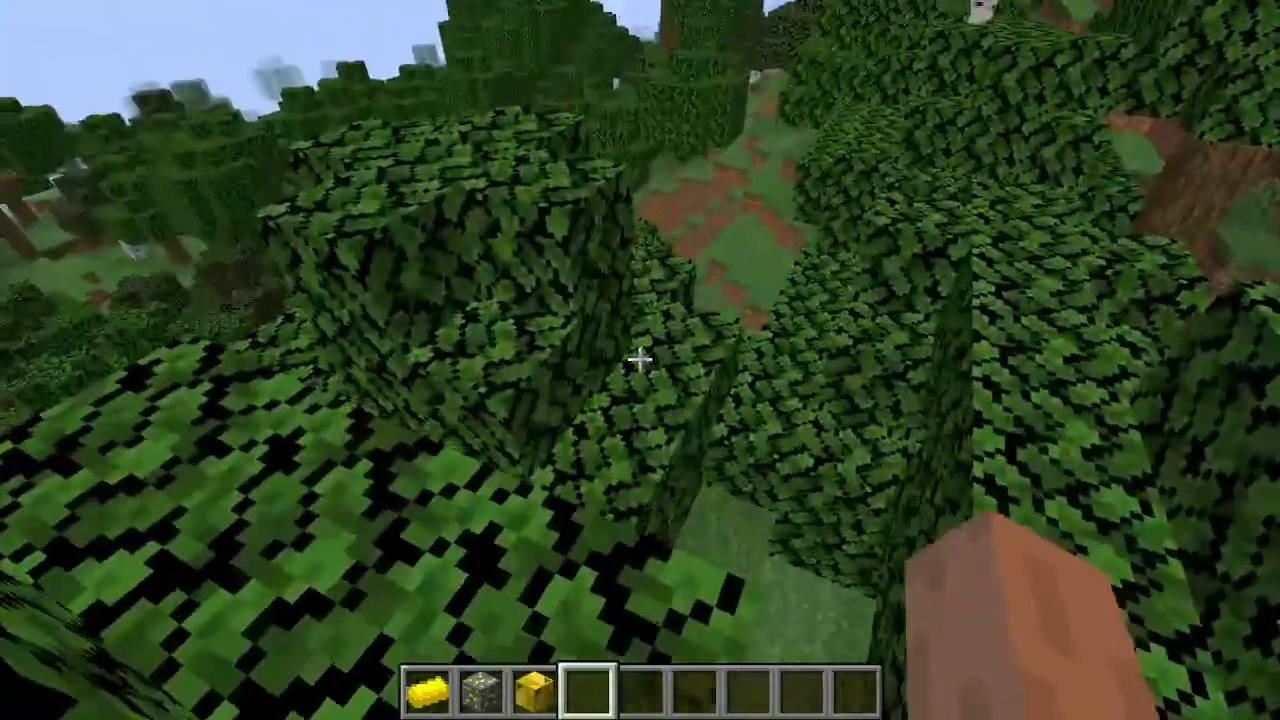
- Switch to the front-facing third-person camera, hide the HUD, and walk the character around the grassy slopes
key(F5)
key(F5)
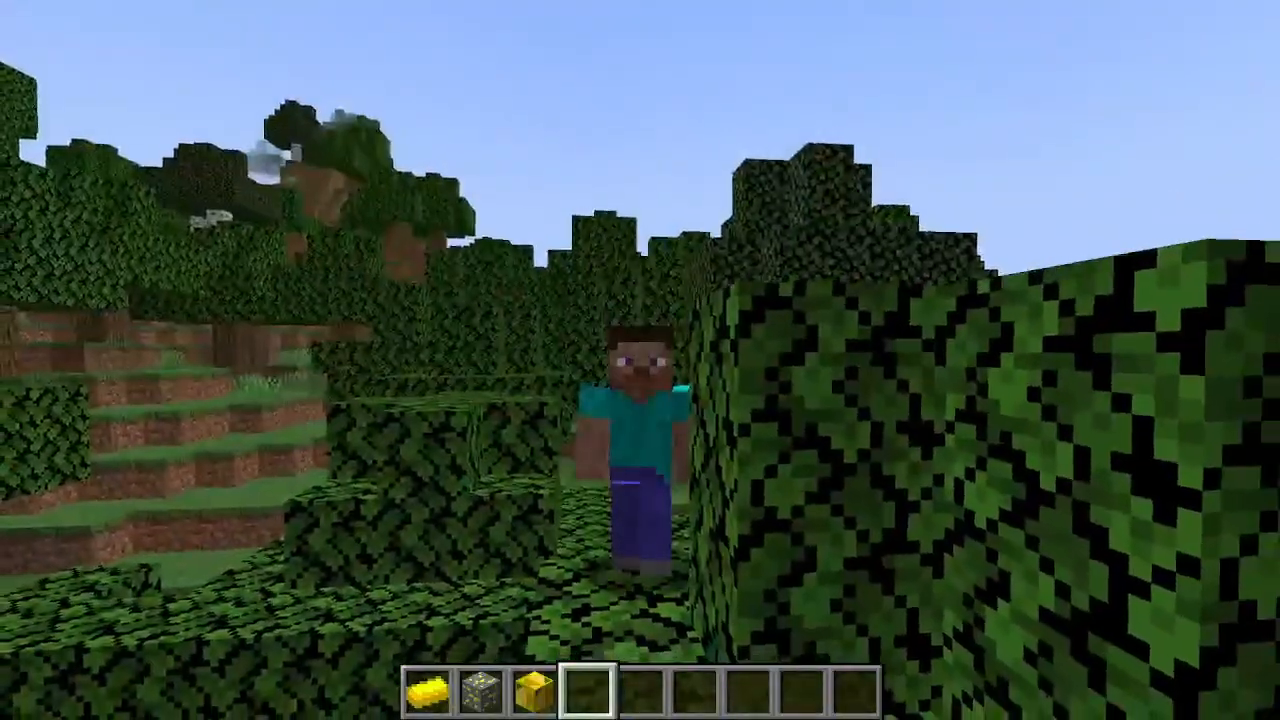
key(F1)
key(w)
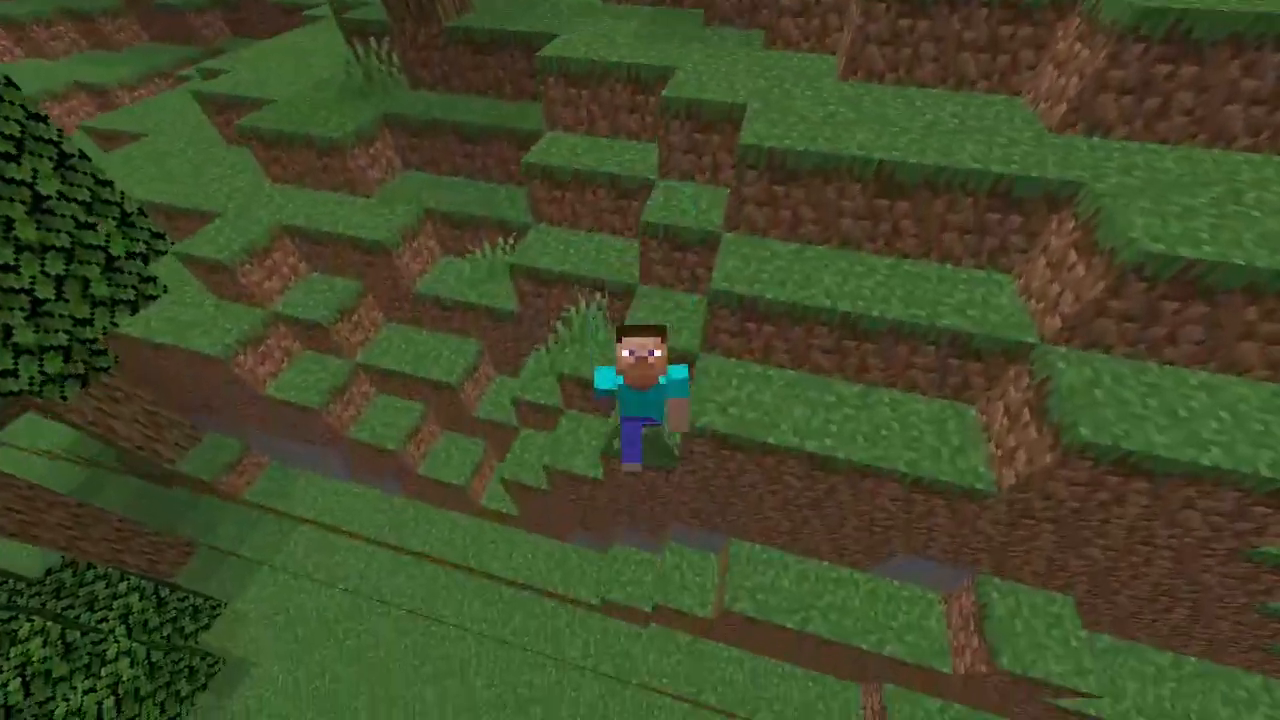
key(w)
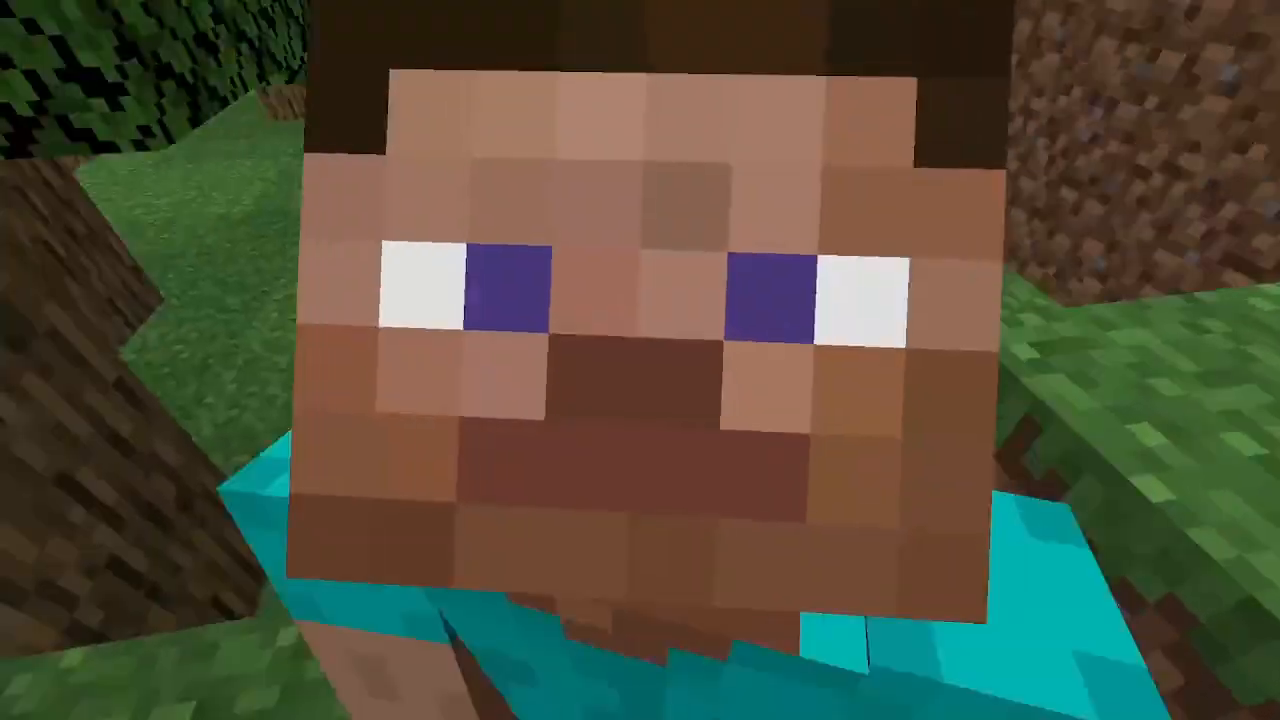
key(w)
key(w)
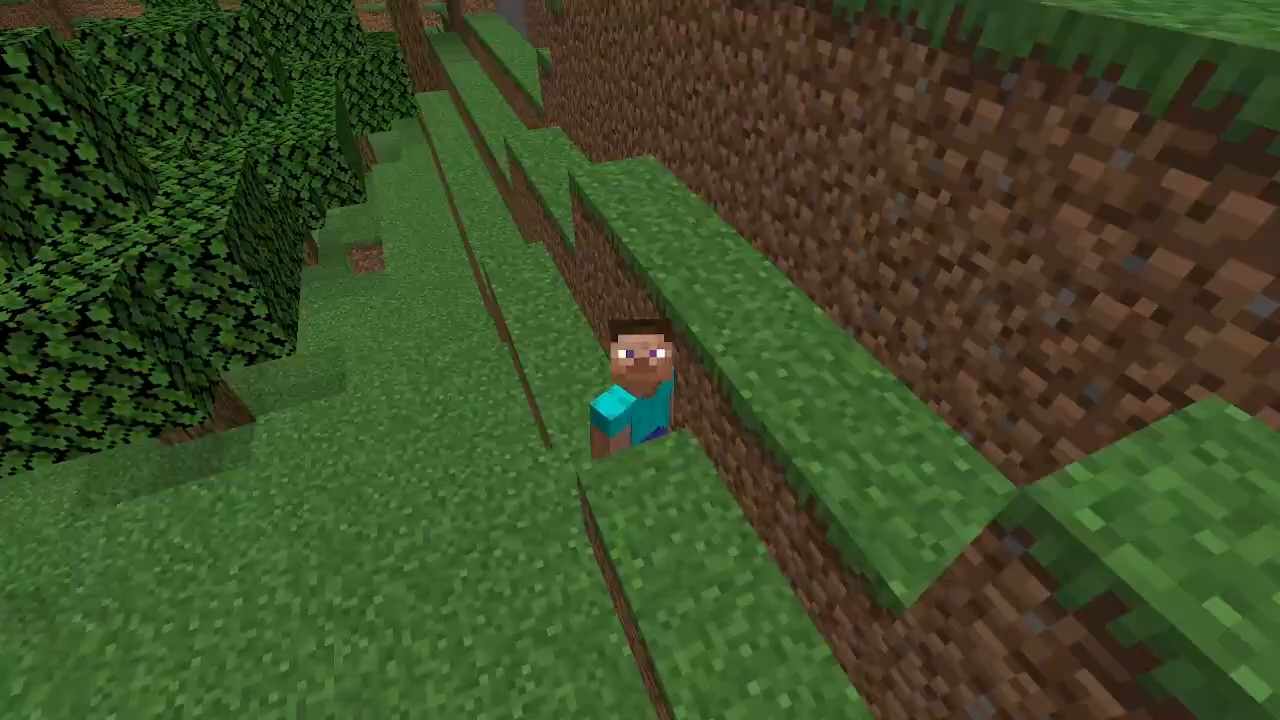
key(w)
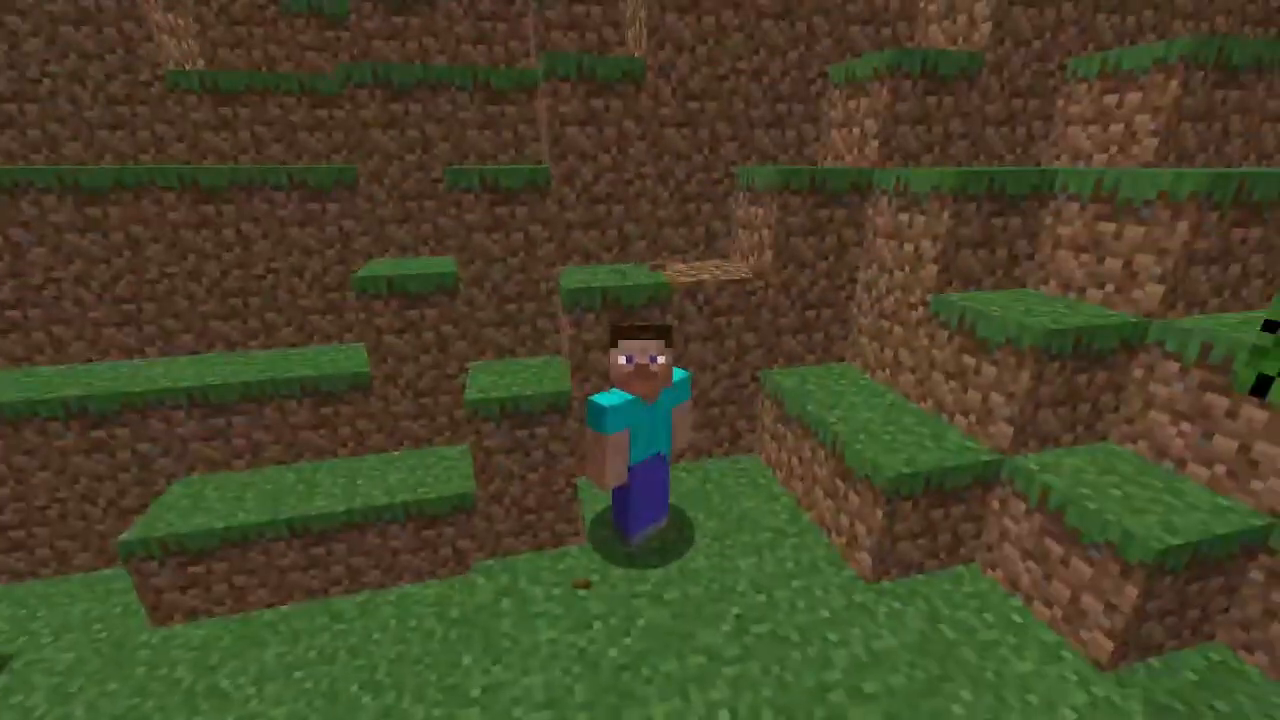
key(w)
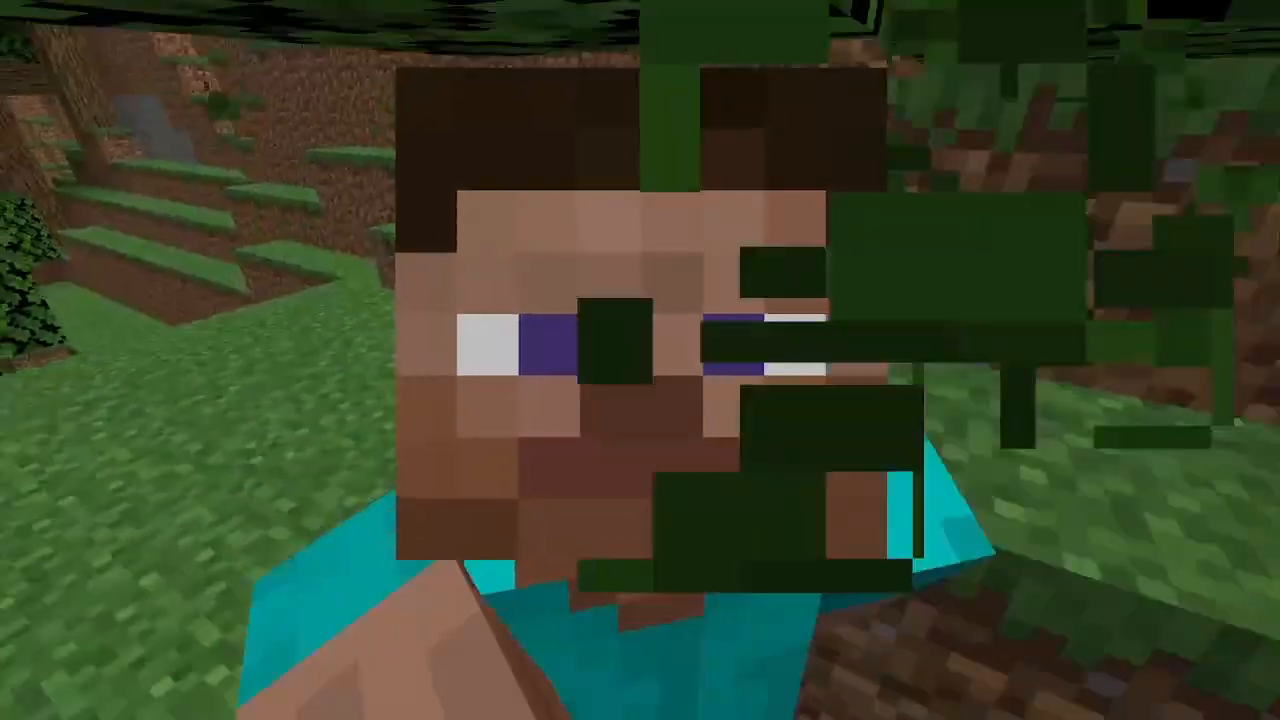